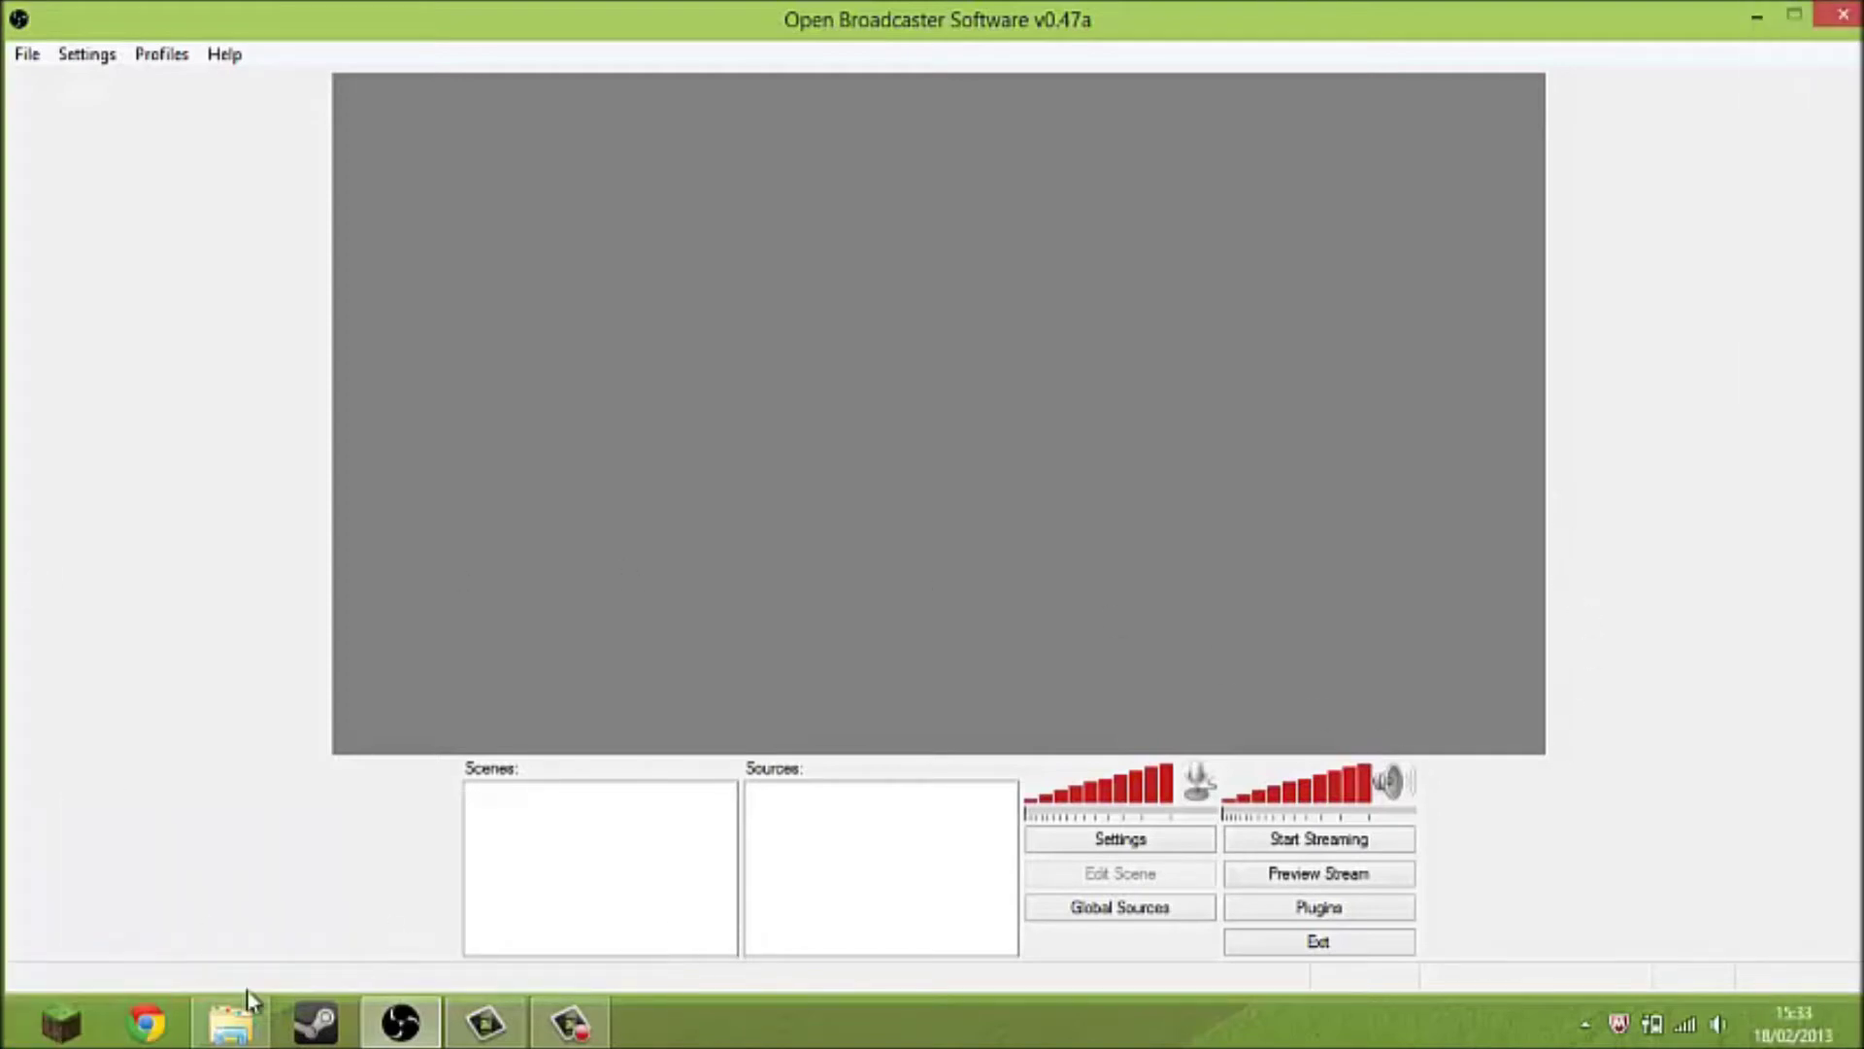
Create a new scene named 'Capture' in the Scenes list.
left_click(14, 1034)
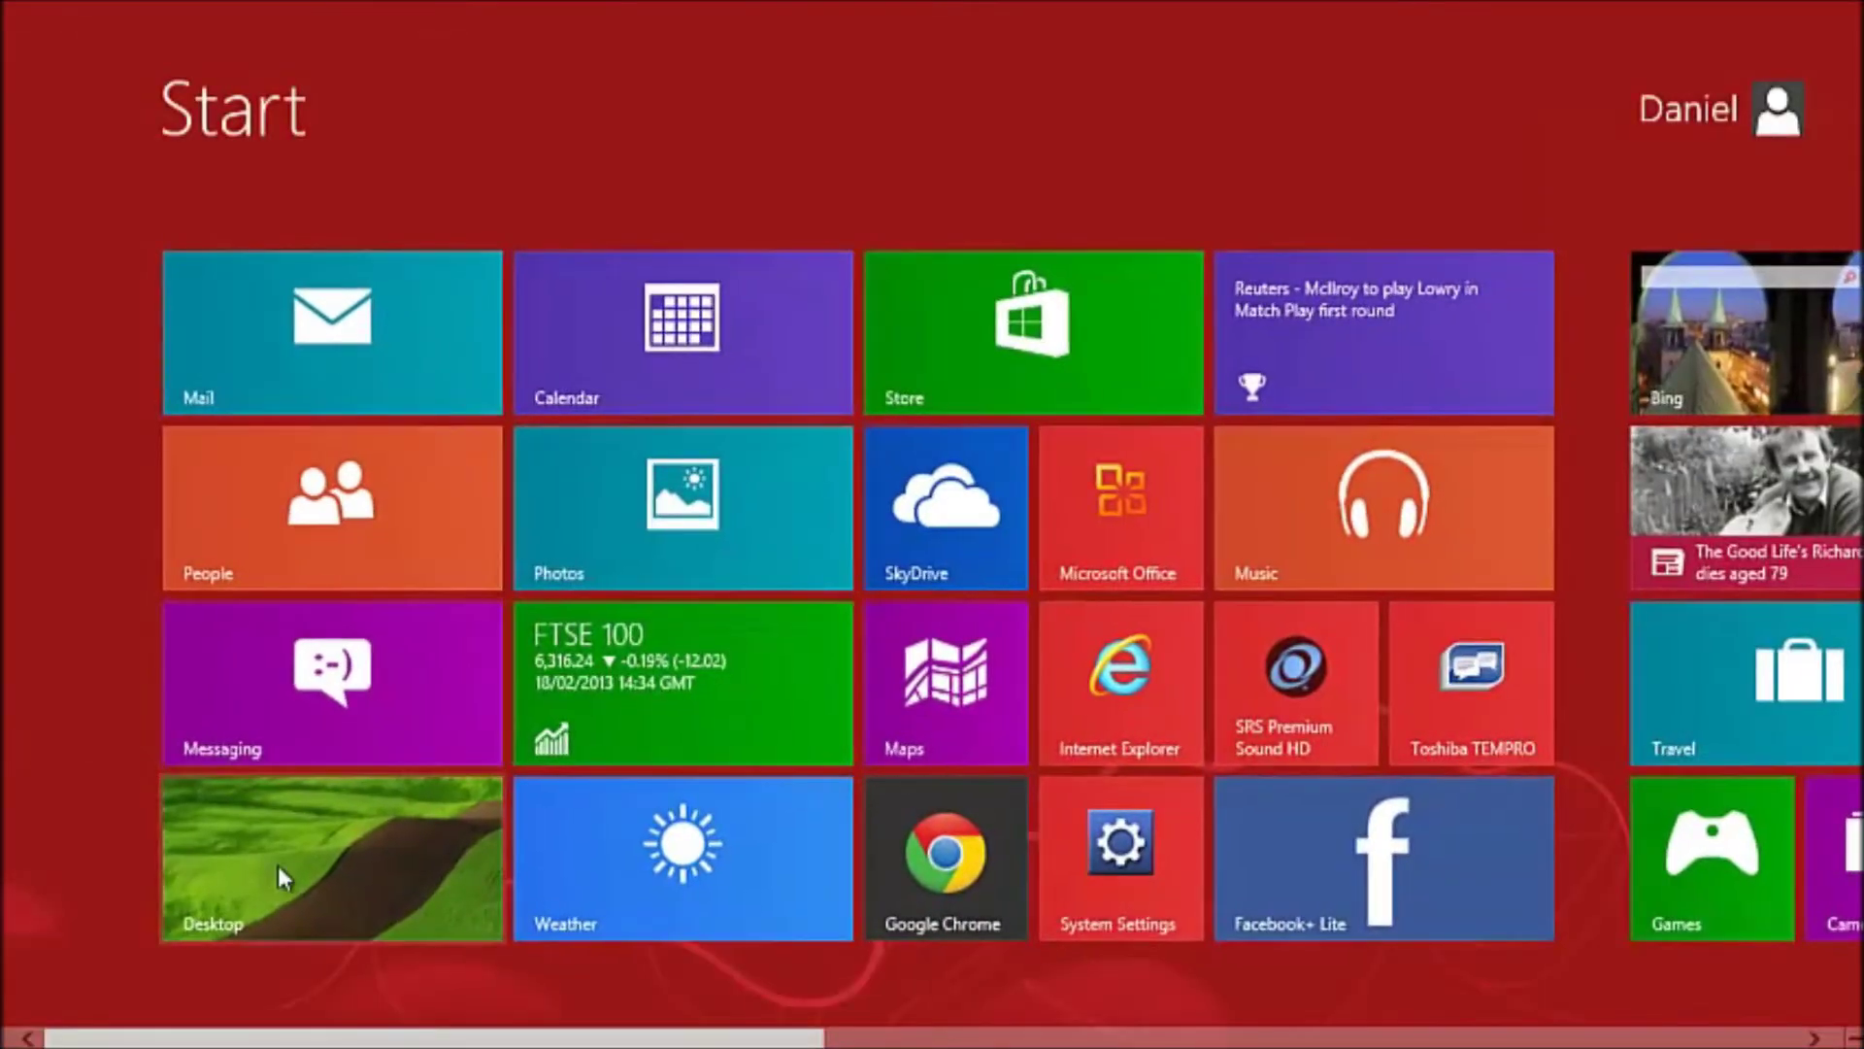
left_click(279, 869)
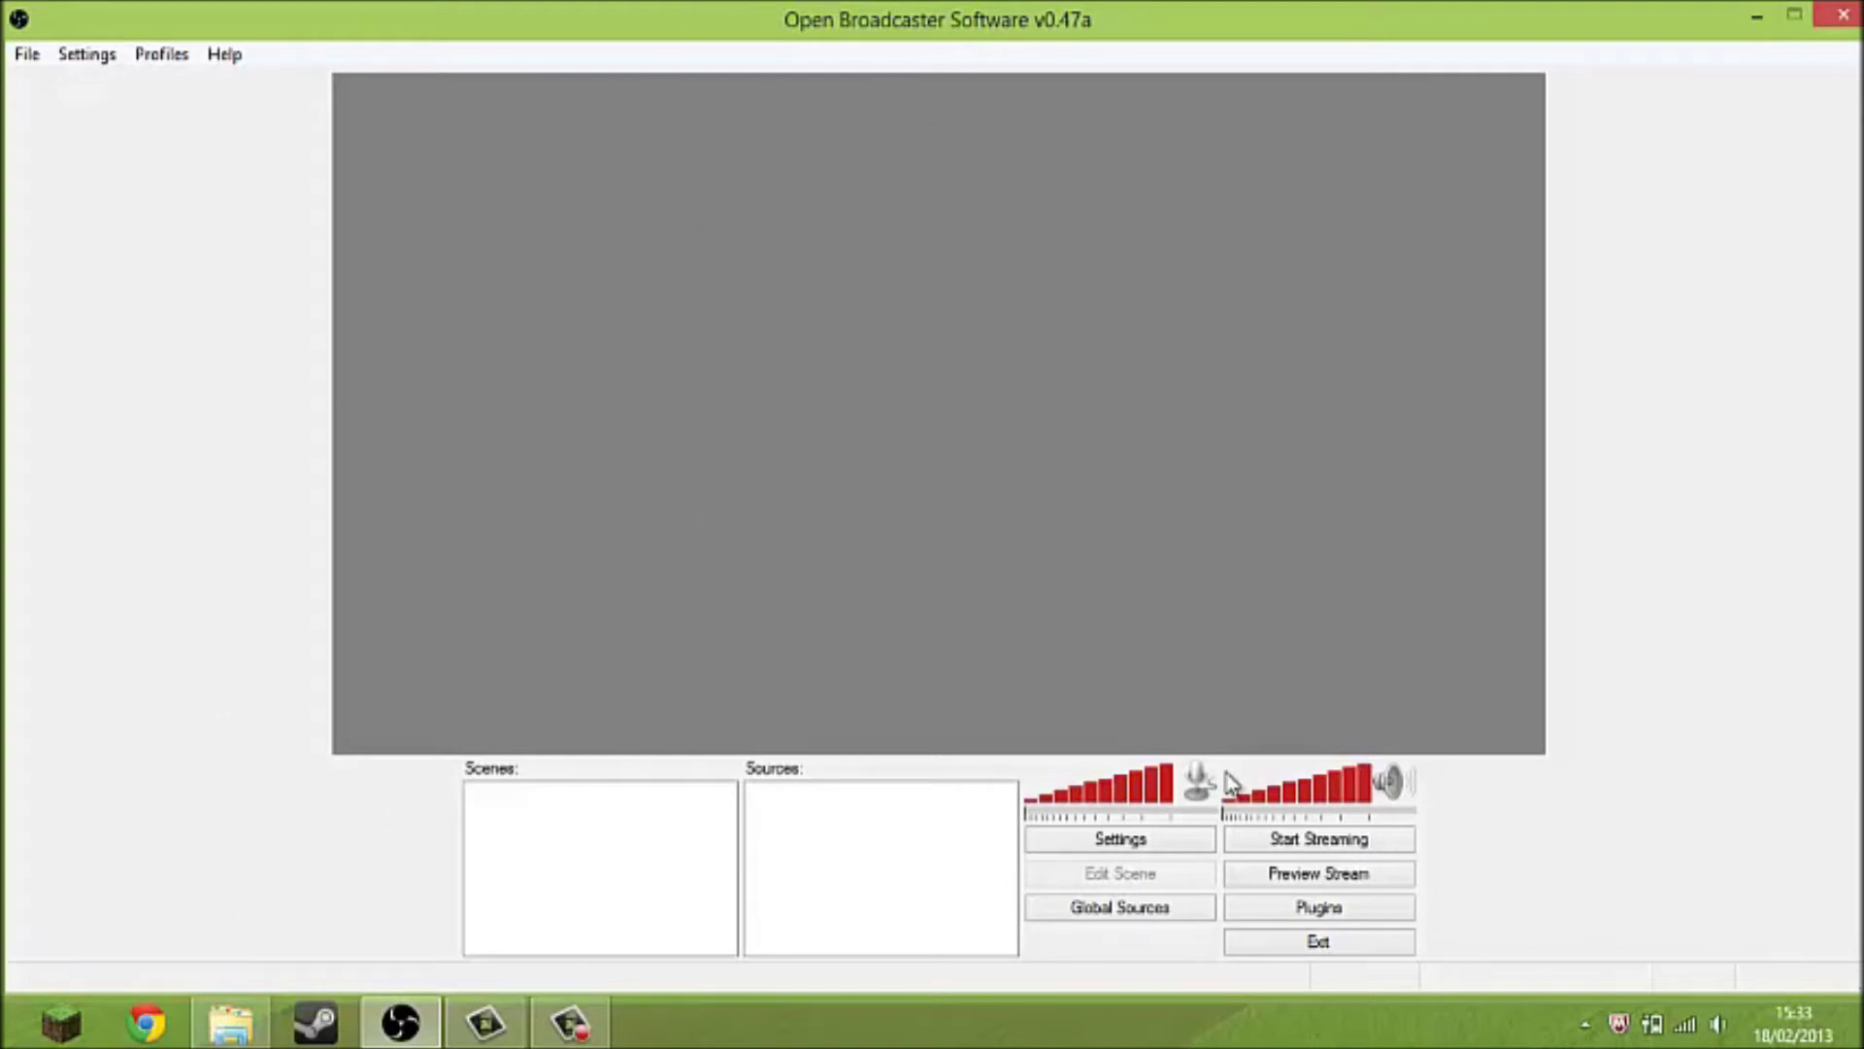
right_click(644, 841)
left_click(658, 861)
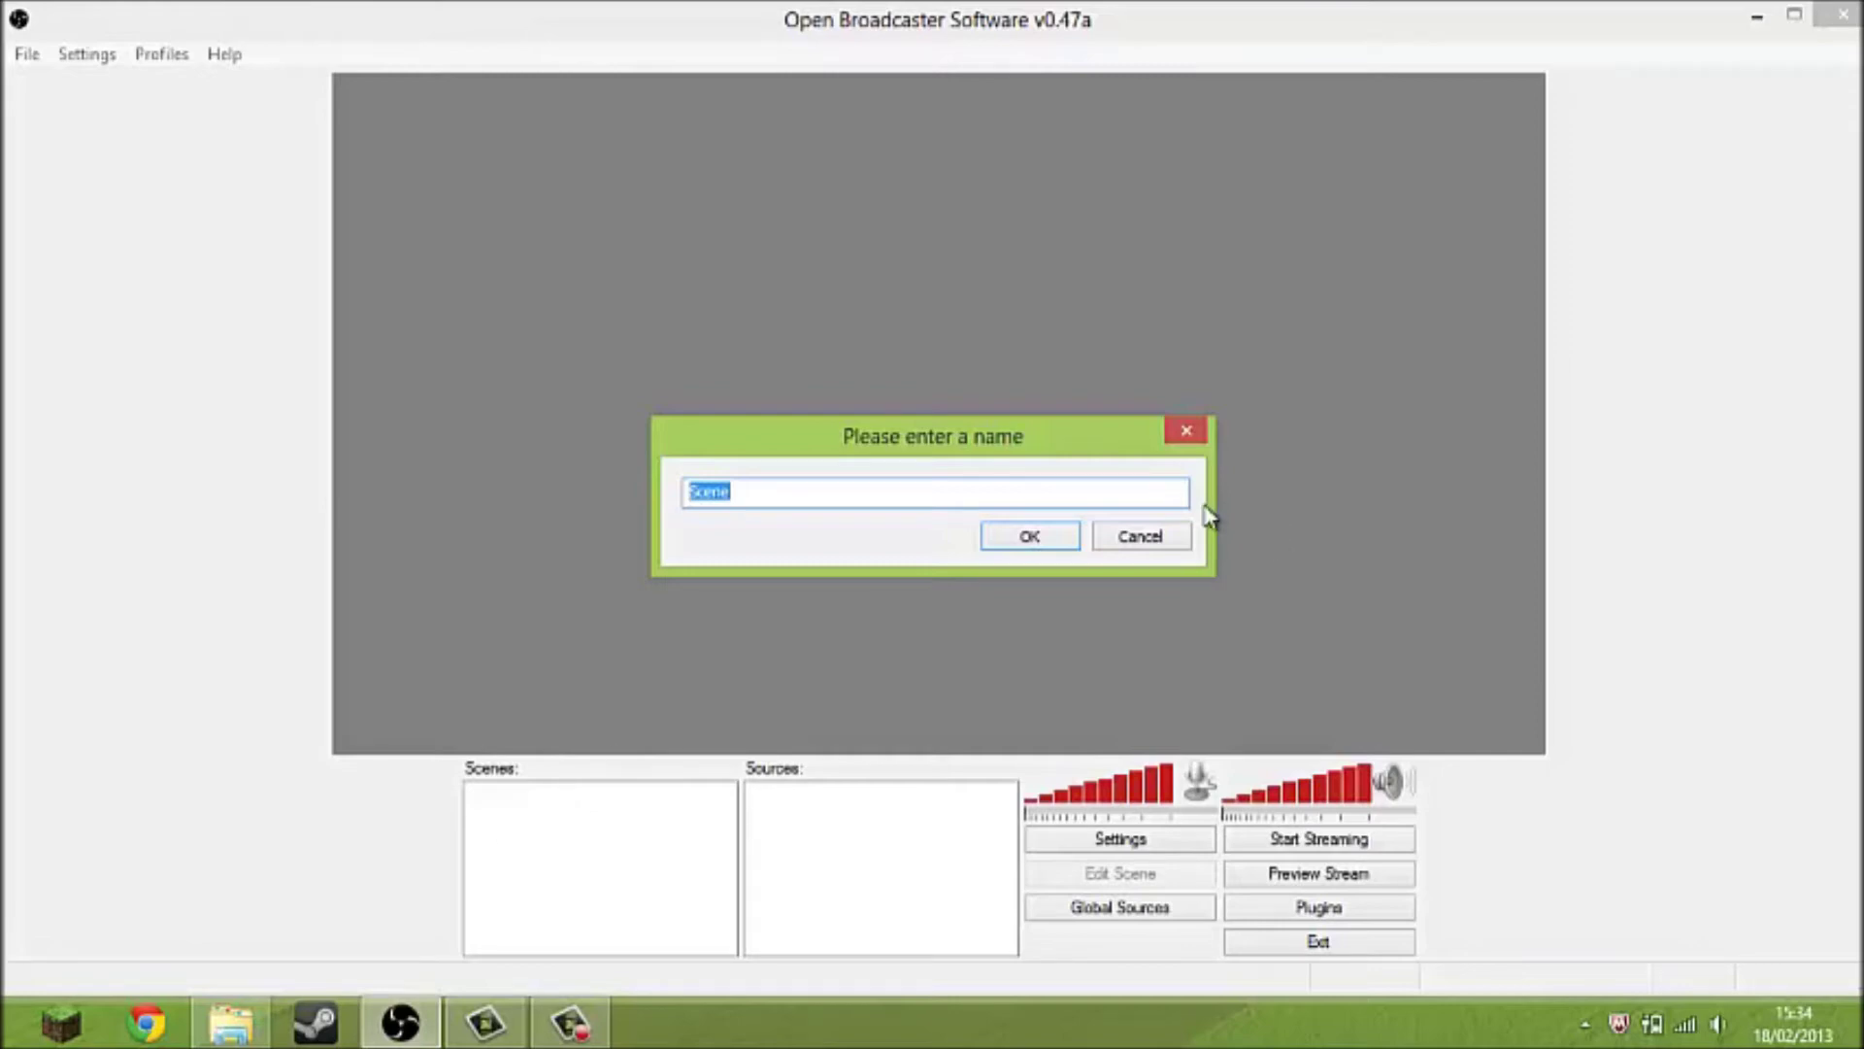
left_click(1146, 536)
right_click(523, 882)
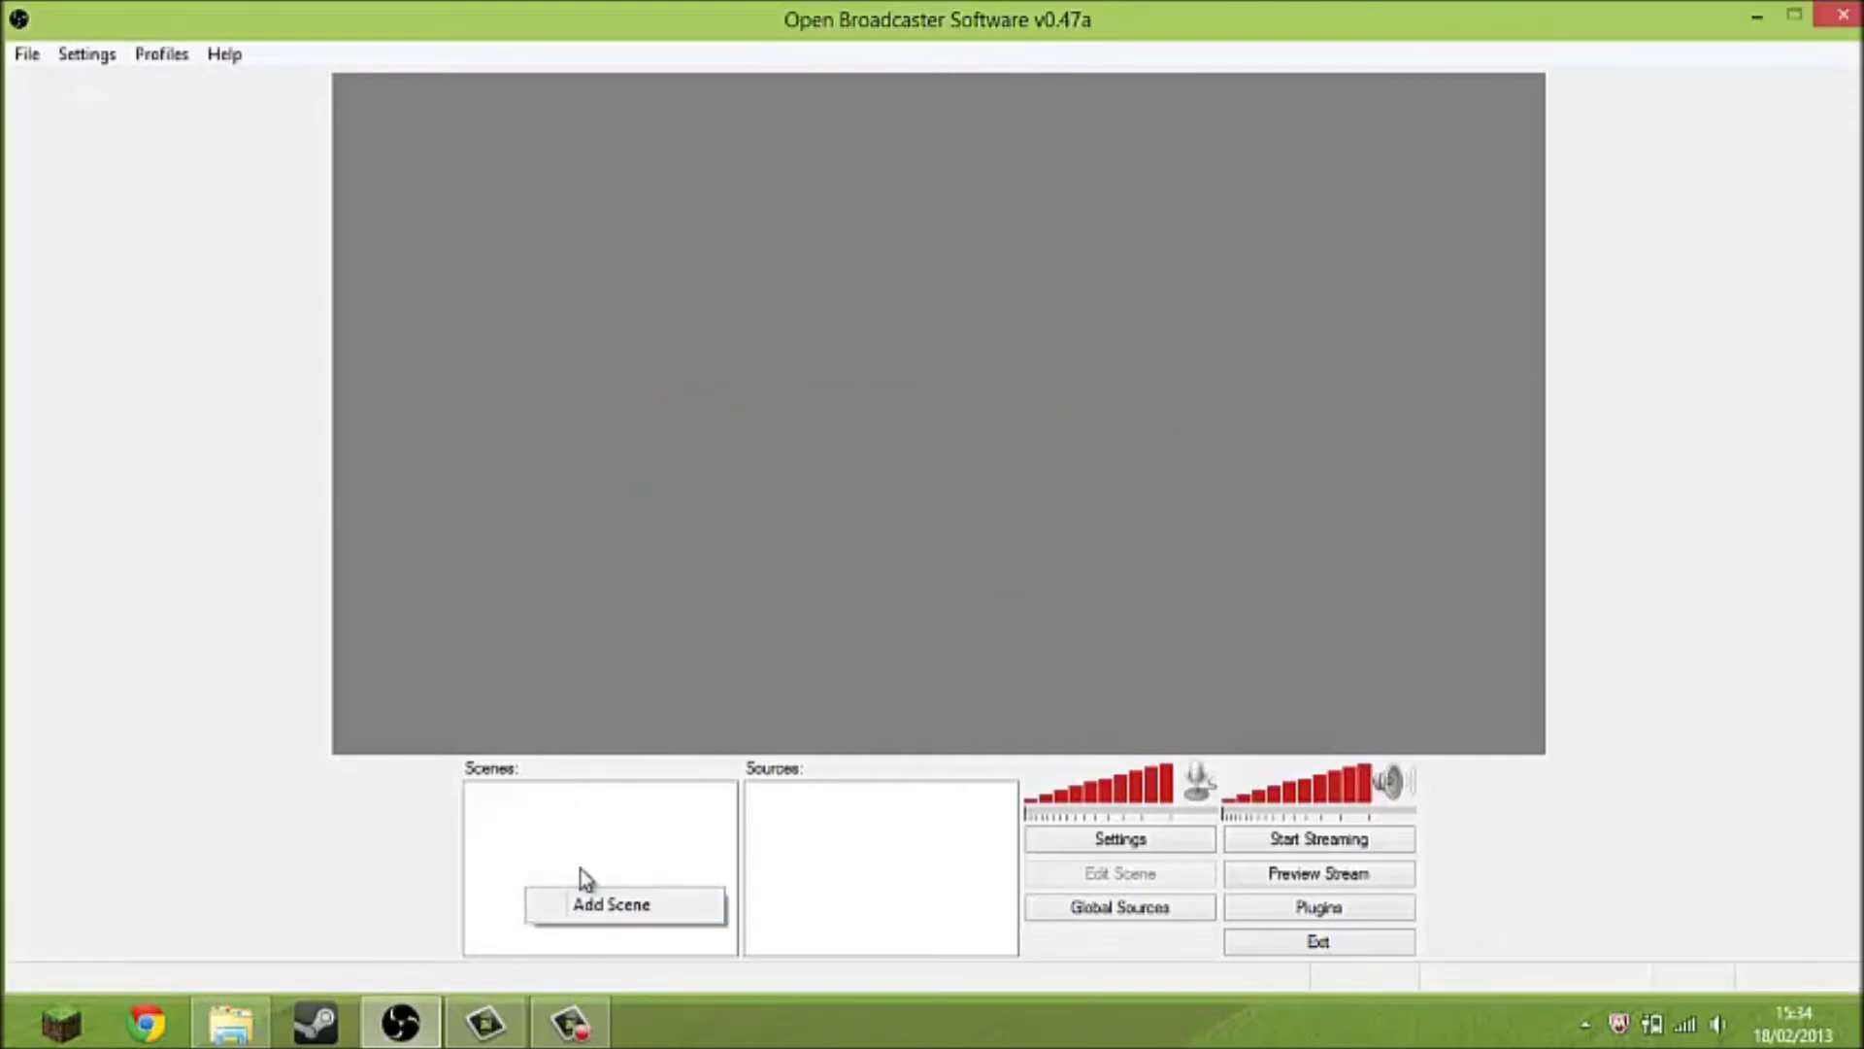
left_click(621, 908)
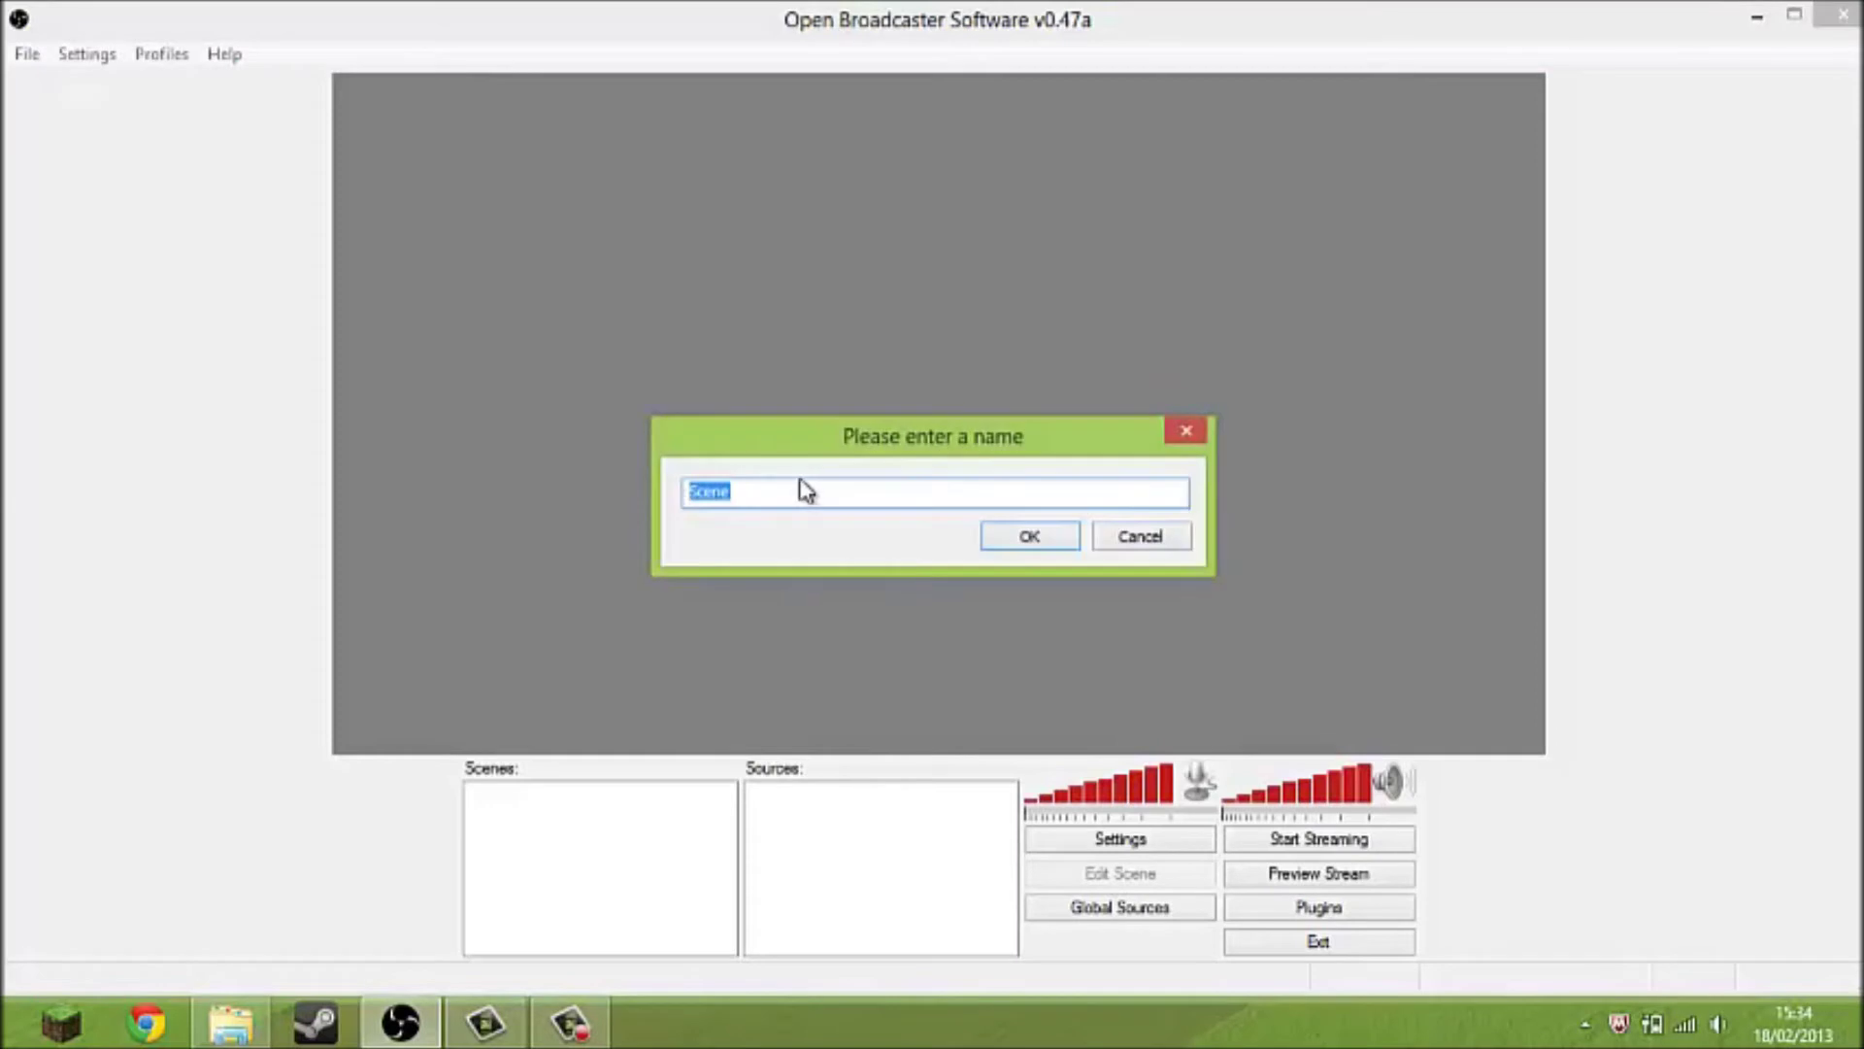
type("C")
type("apture")
key("Return")
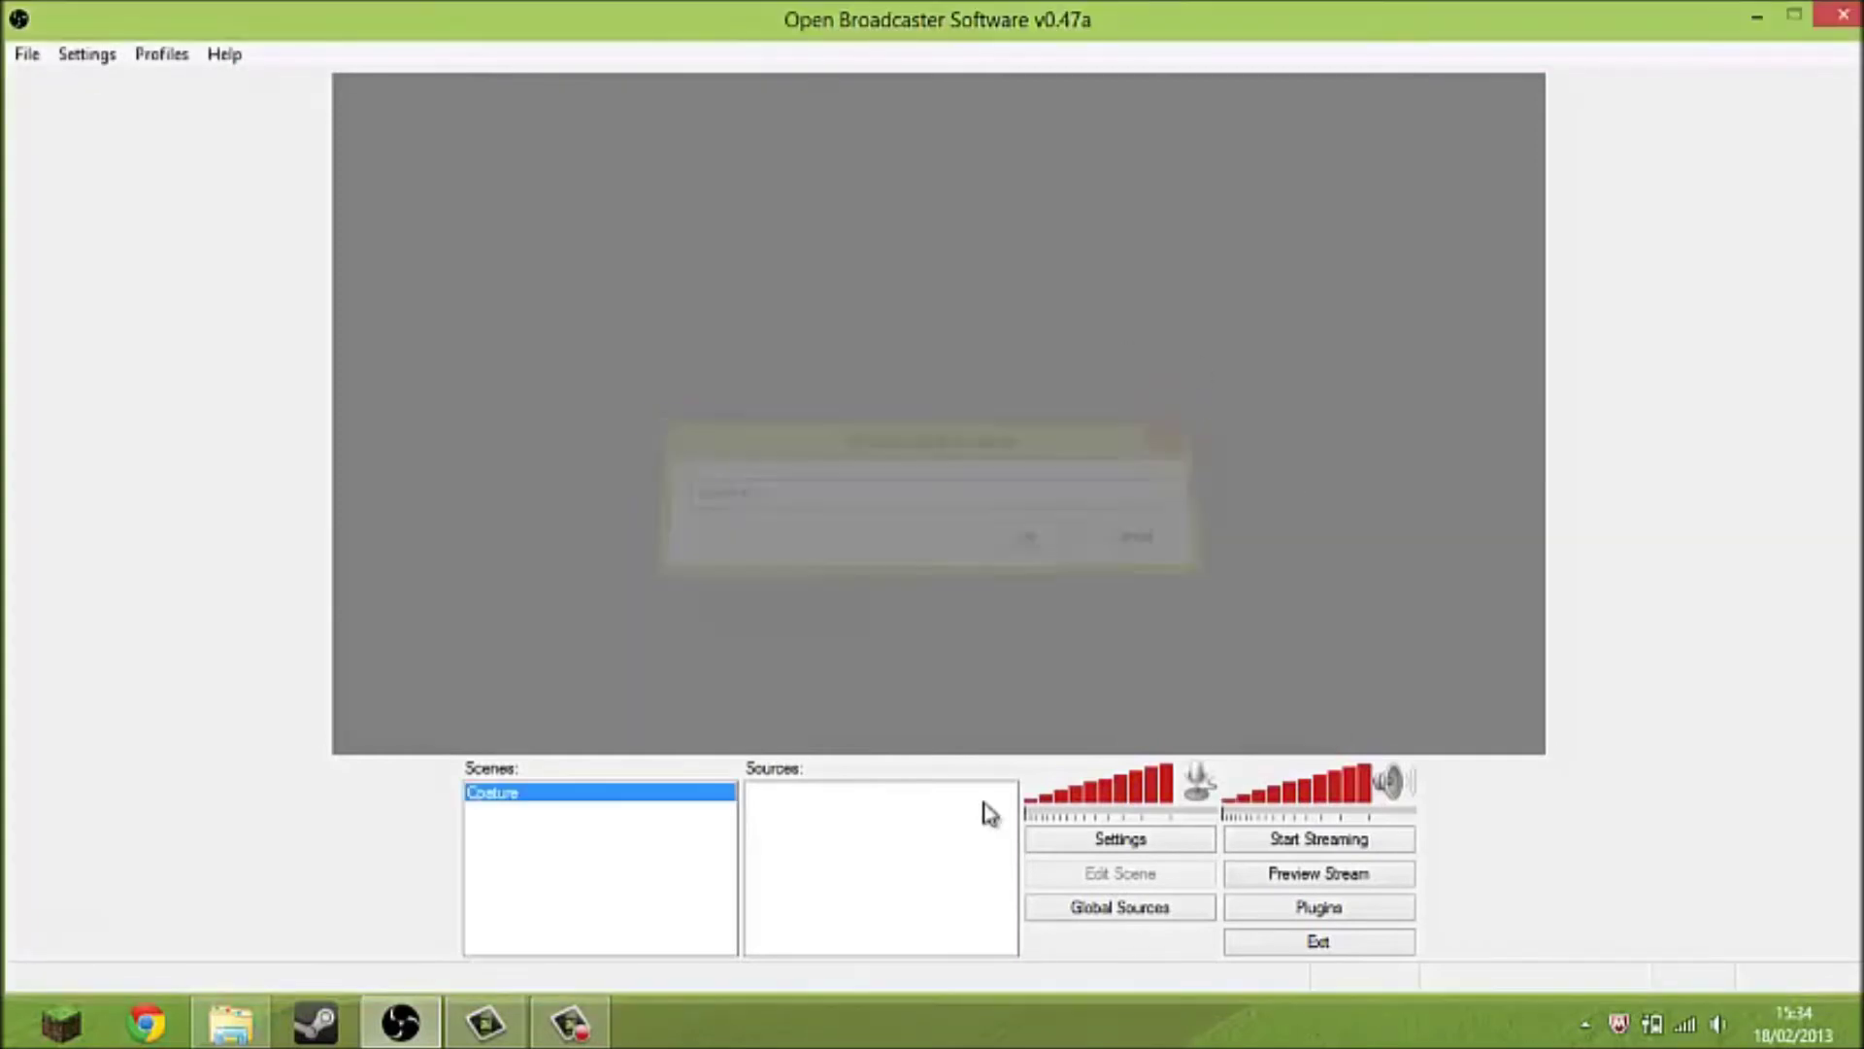
Add a Software Capture source with the default name, set to Monitor Capture on monitor 1.
right_click(883, 834)
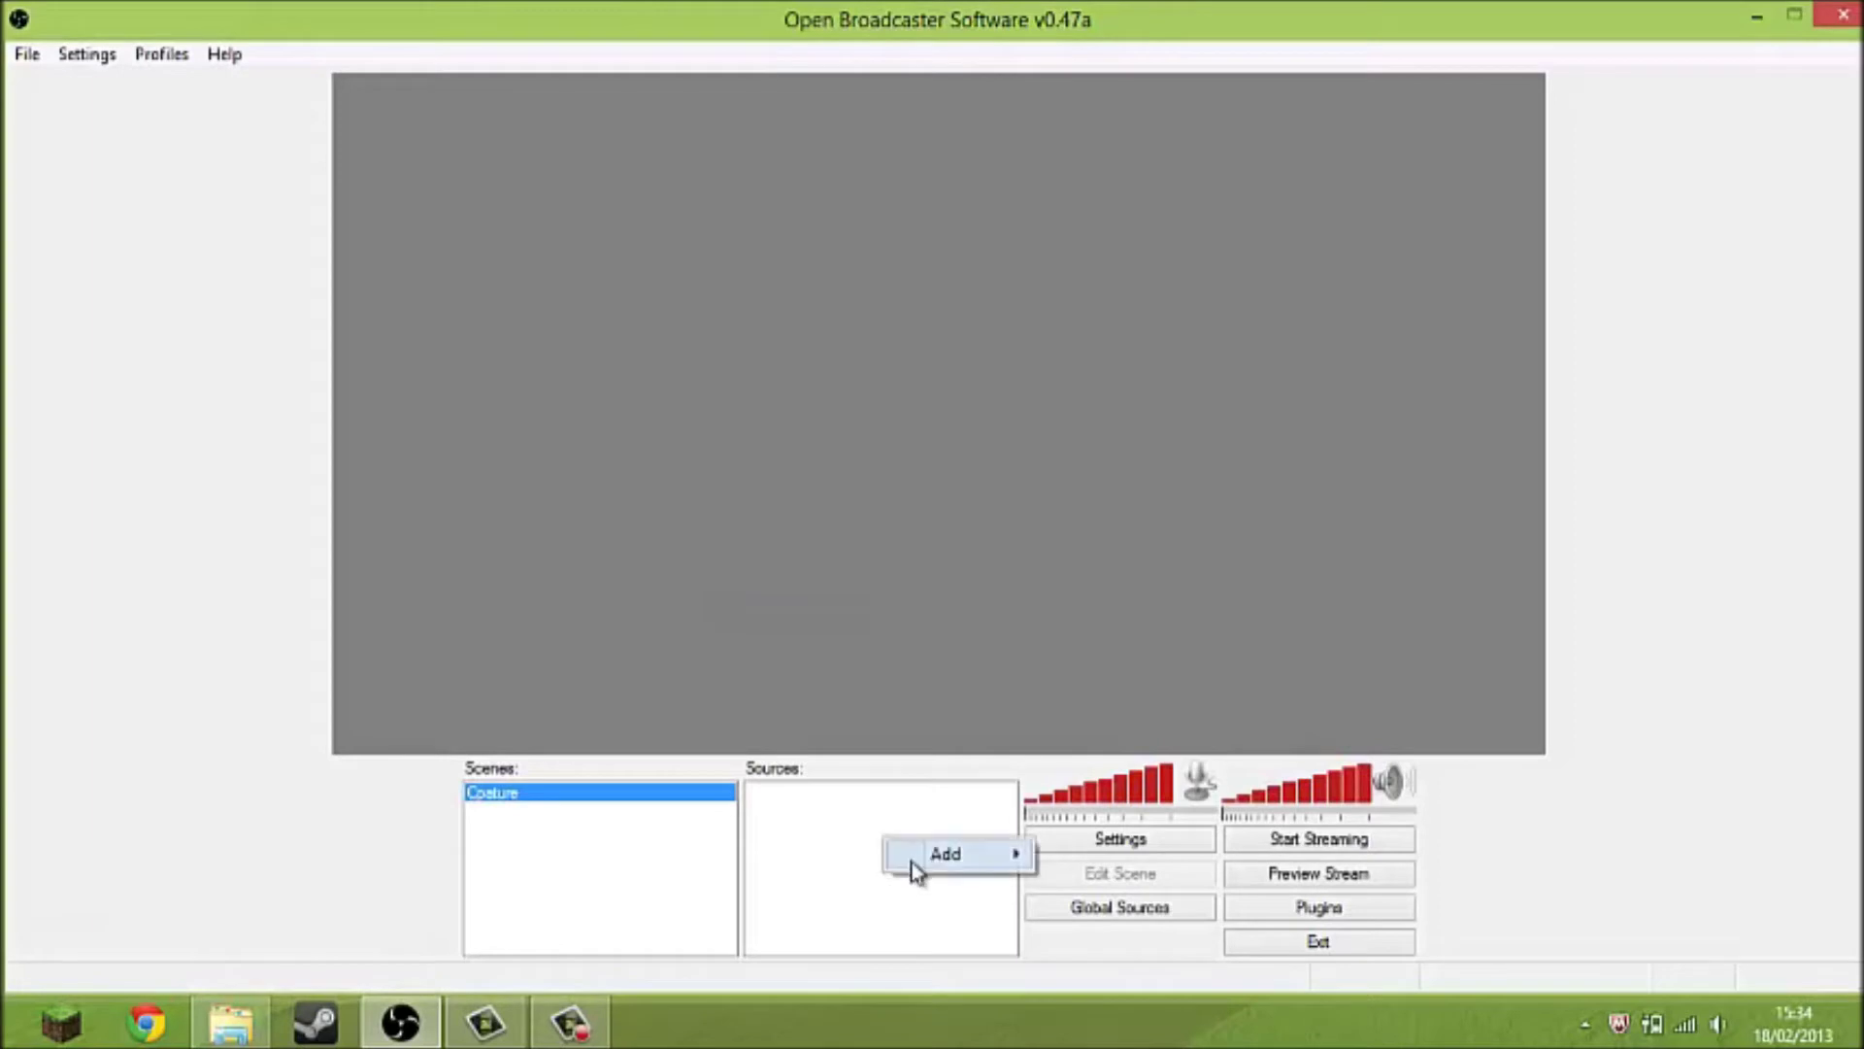
mouse_move(913, 862)
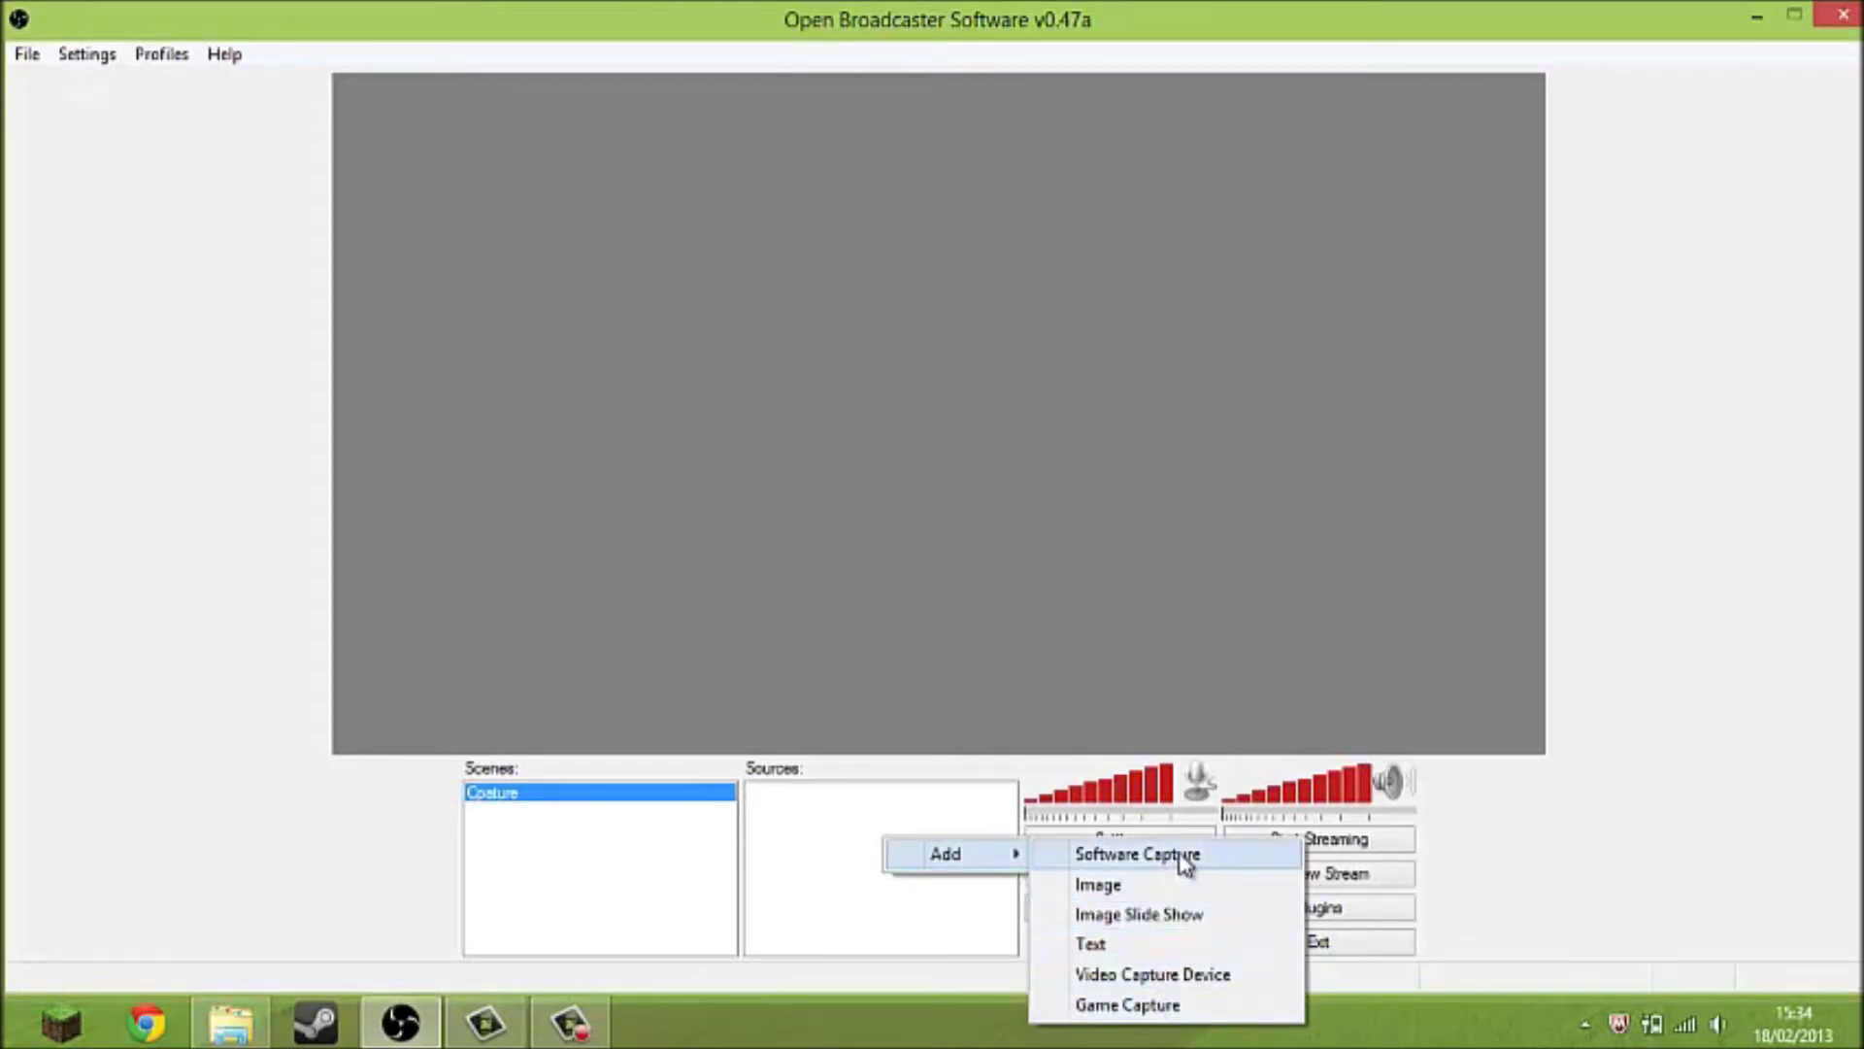
left_click(1182, 855)
left_click(1013, 545)
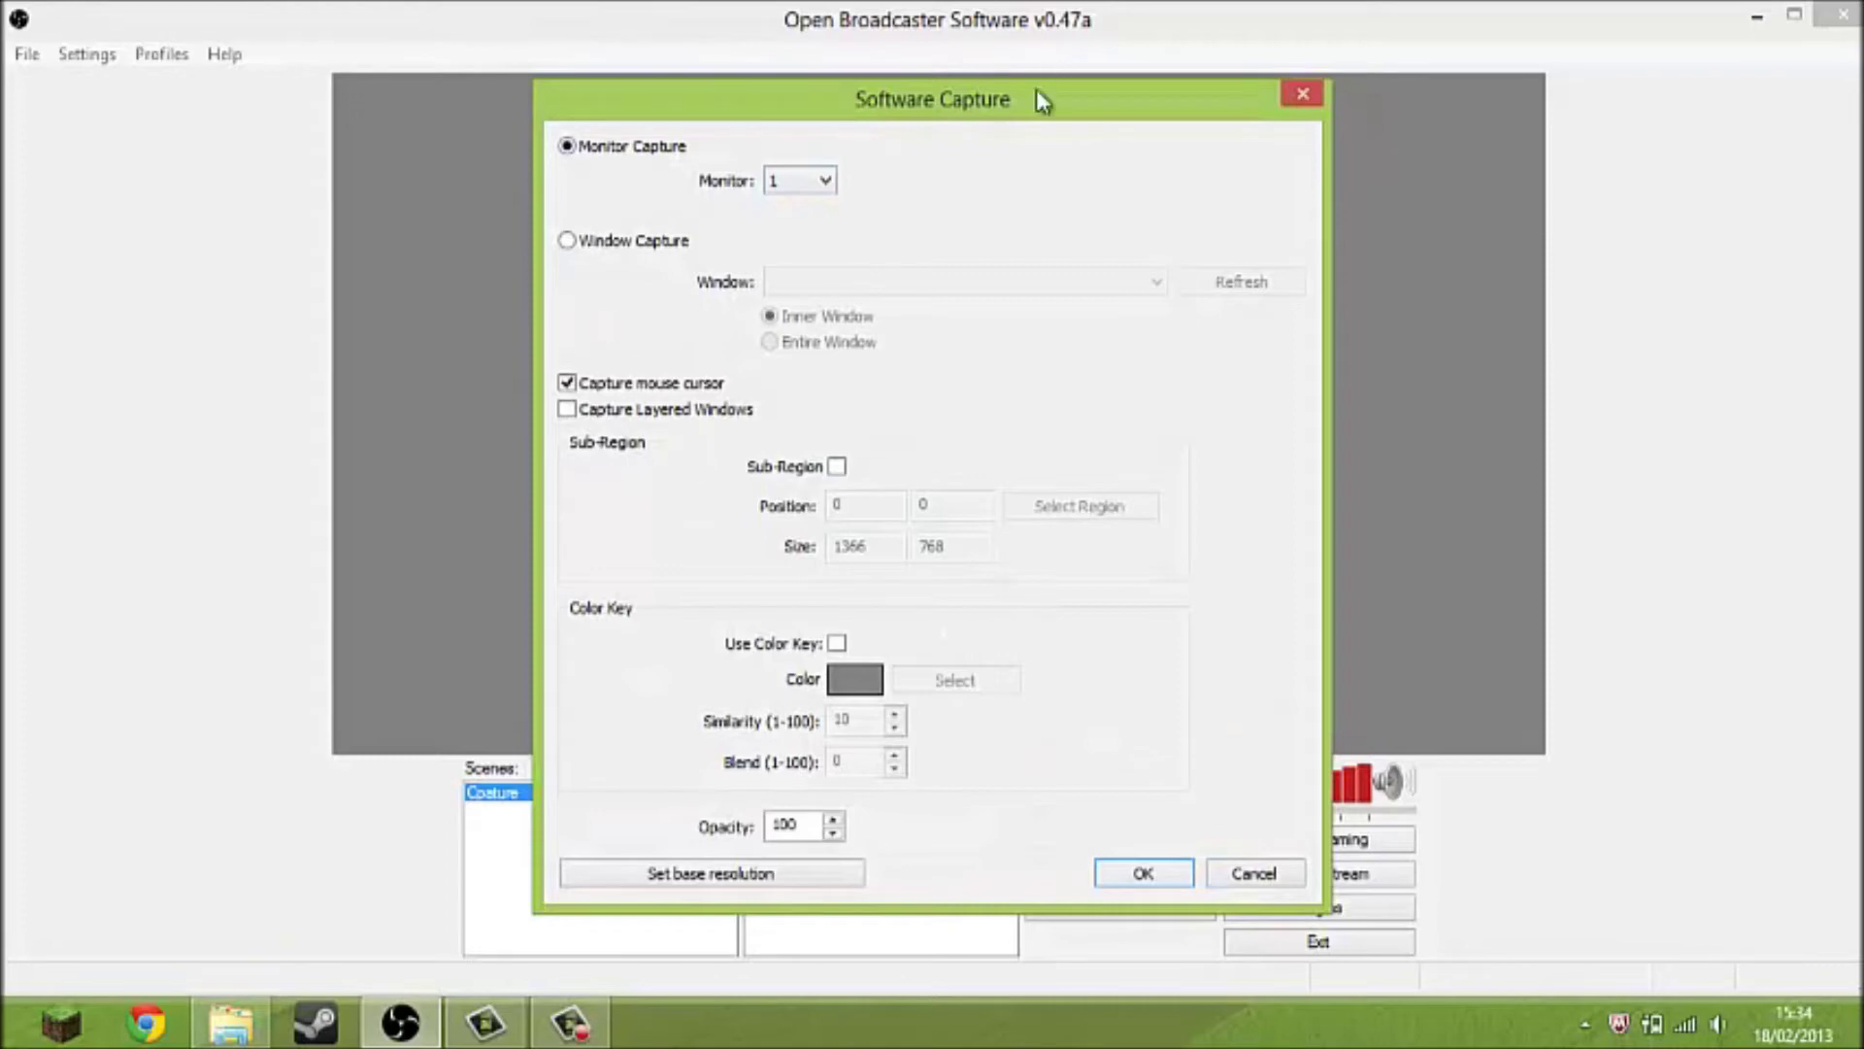
left_click(593, 242)
left_click(1092, 291)
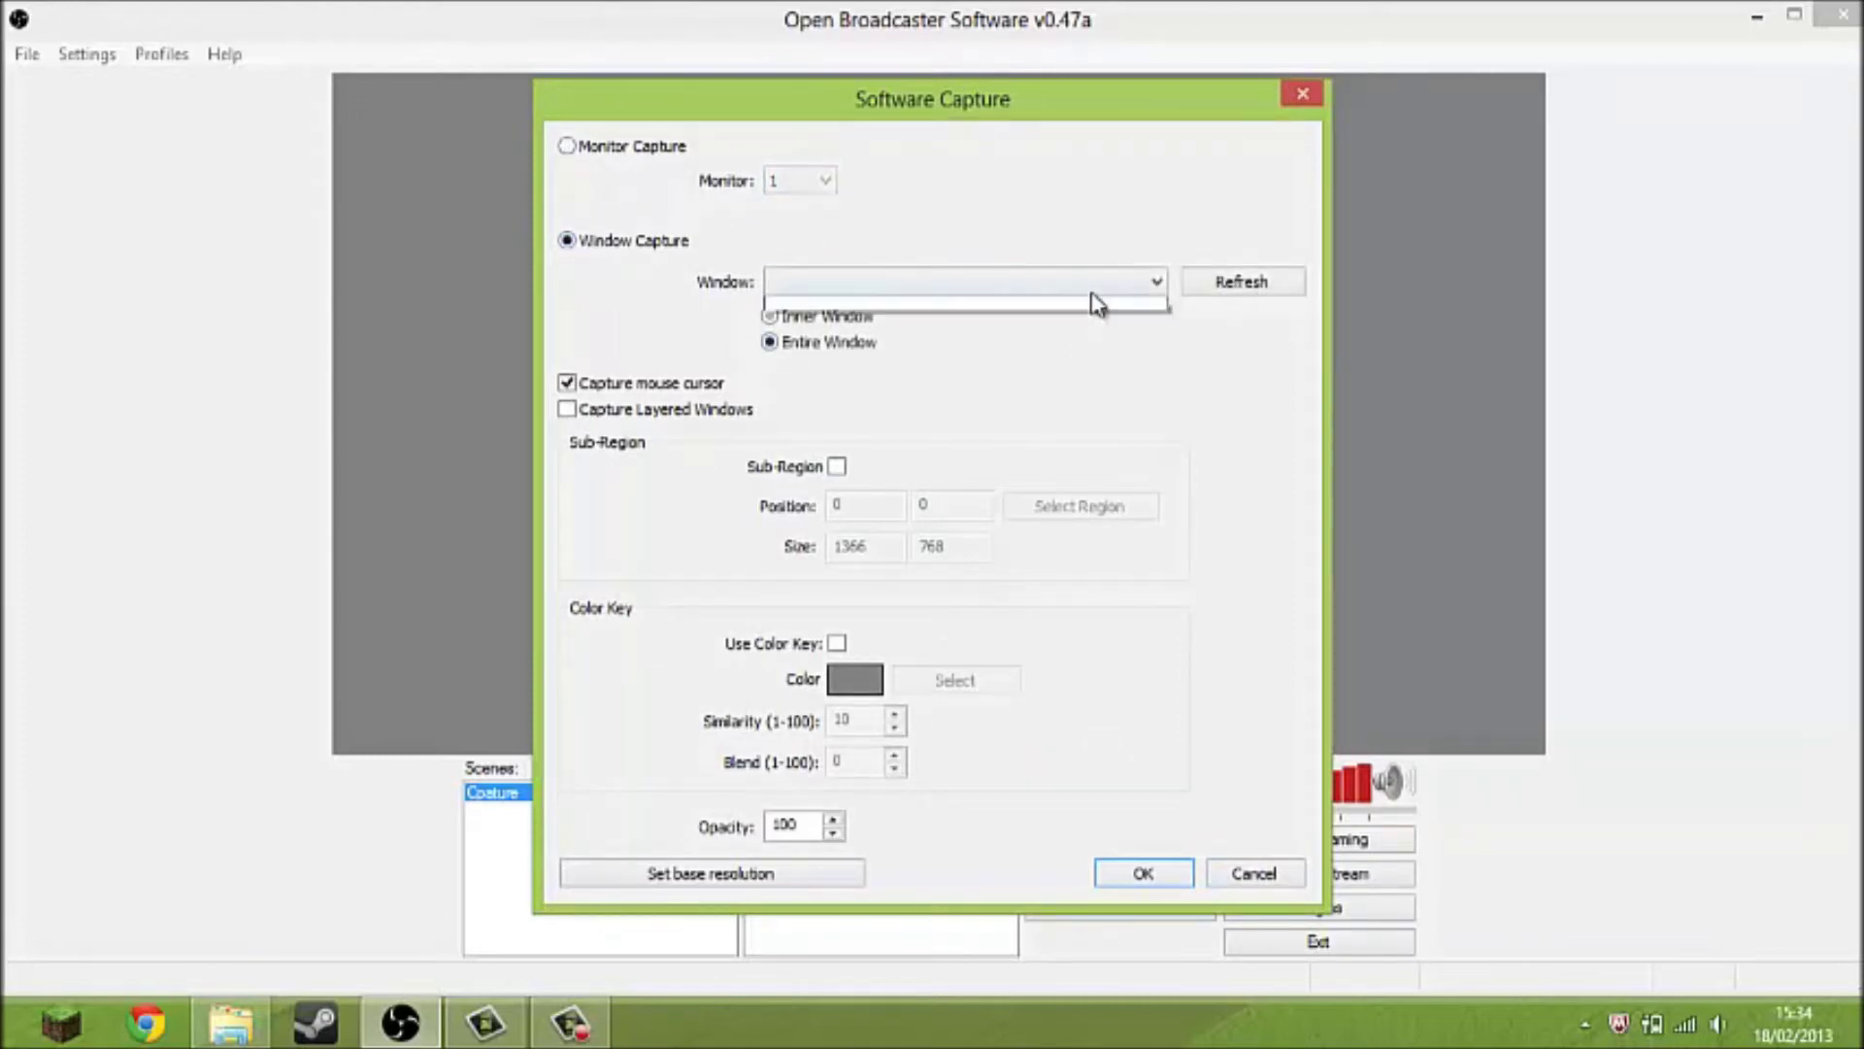
left_click(1042, 359)
left_click(584, 150)
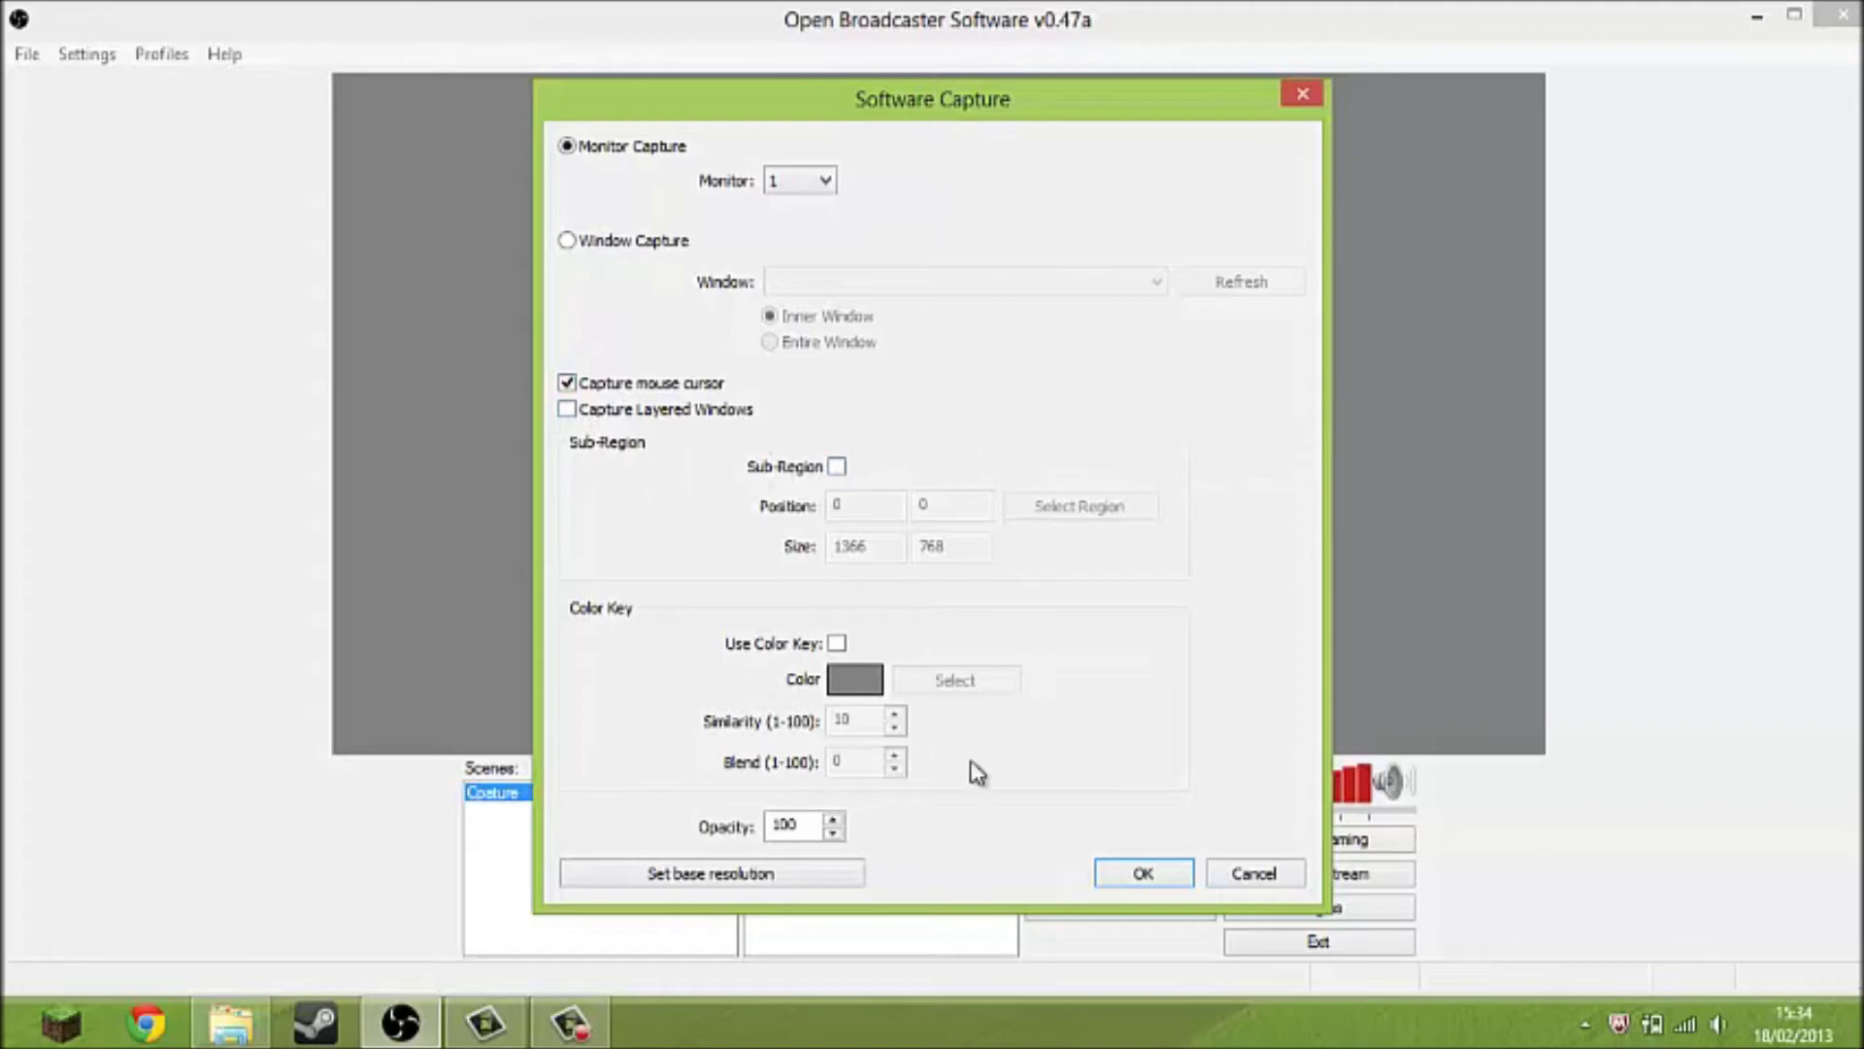
left_click(1126, 880)
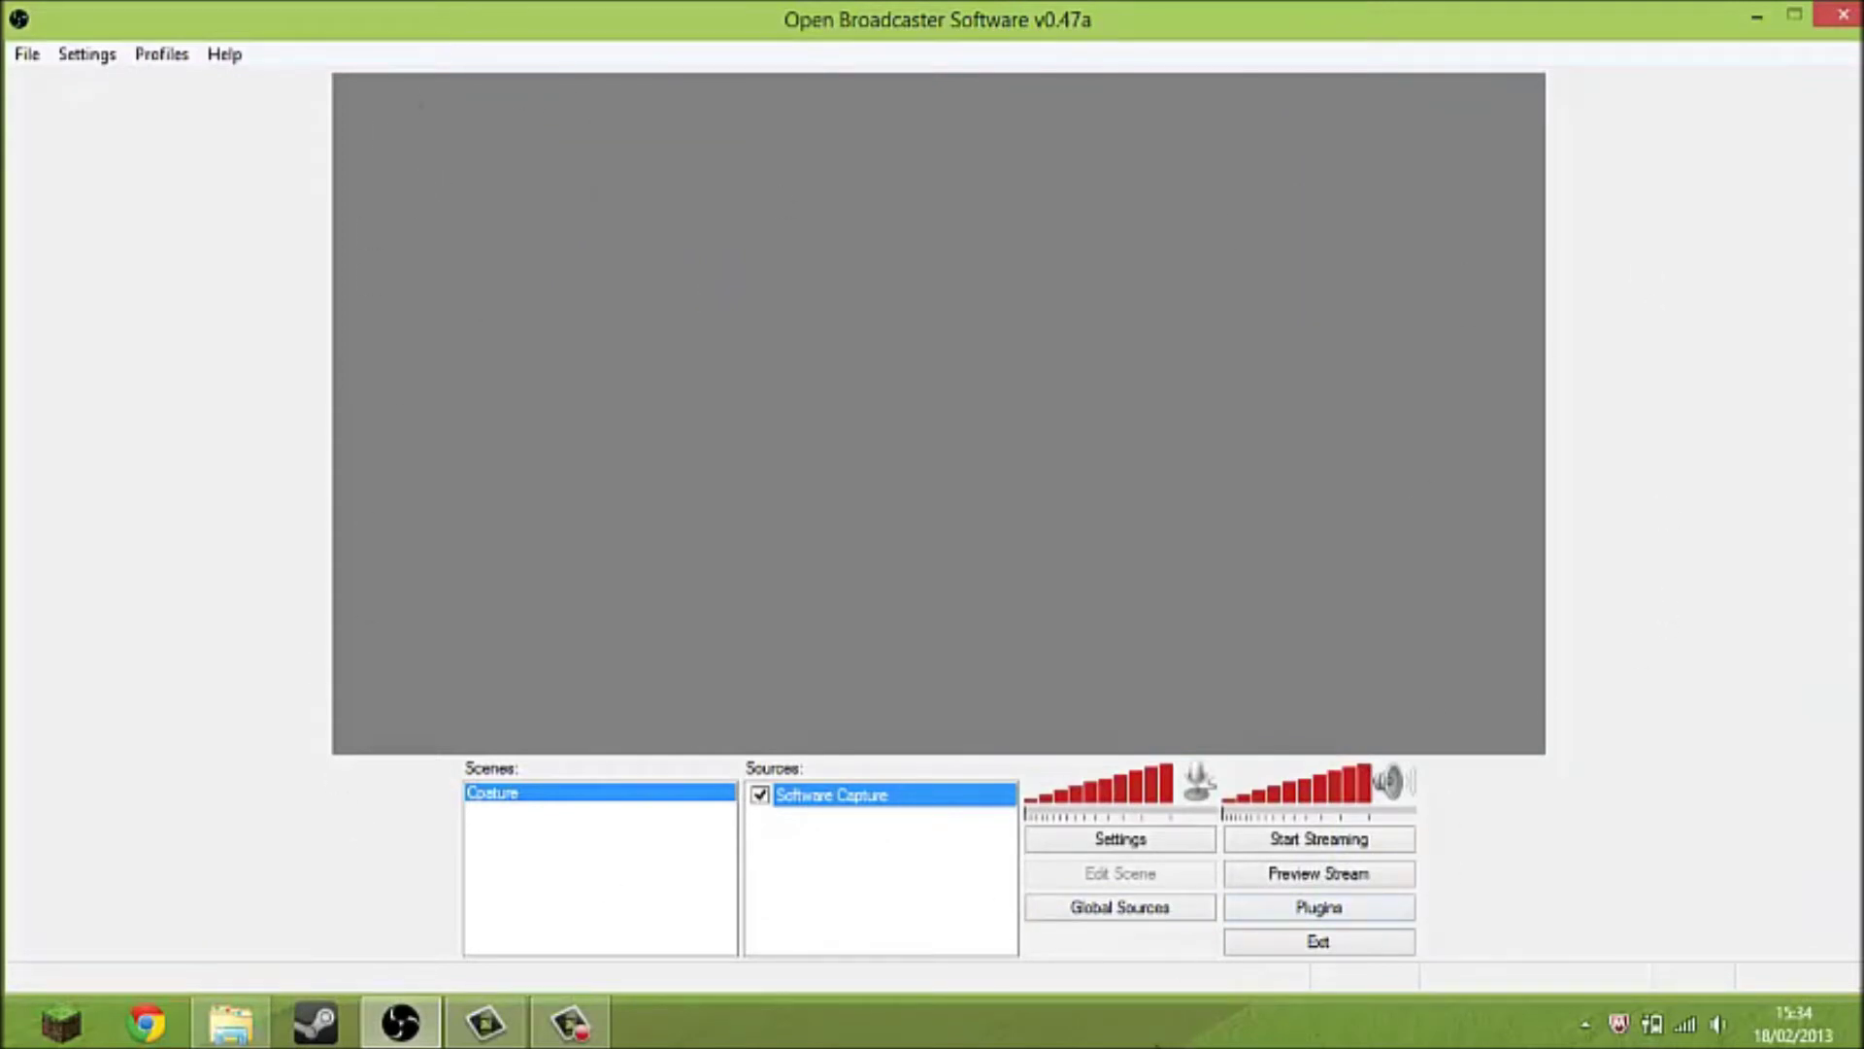
Add a Video Capture Device source with the default name using the TOSHIBA Web Camera - HD.
right_click(895, 877)
mouse_move(949, 886)
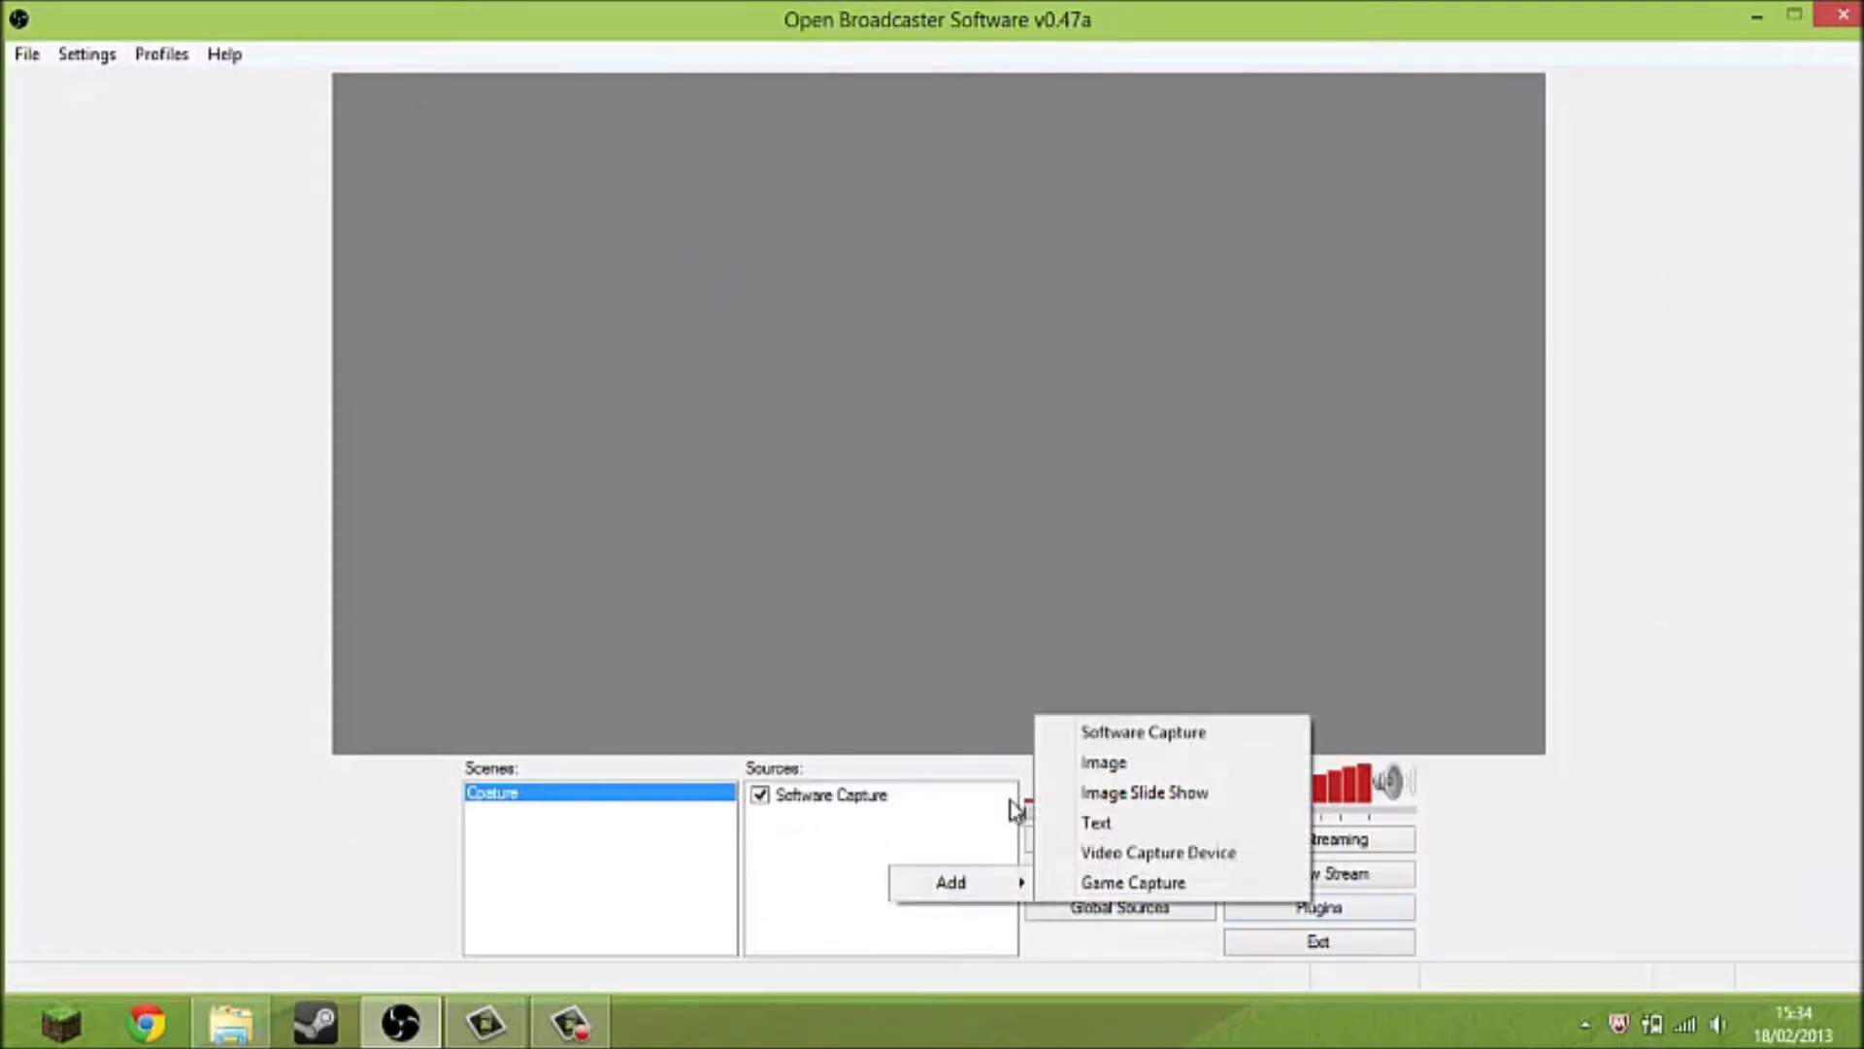
left_click(1639, 925)
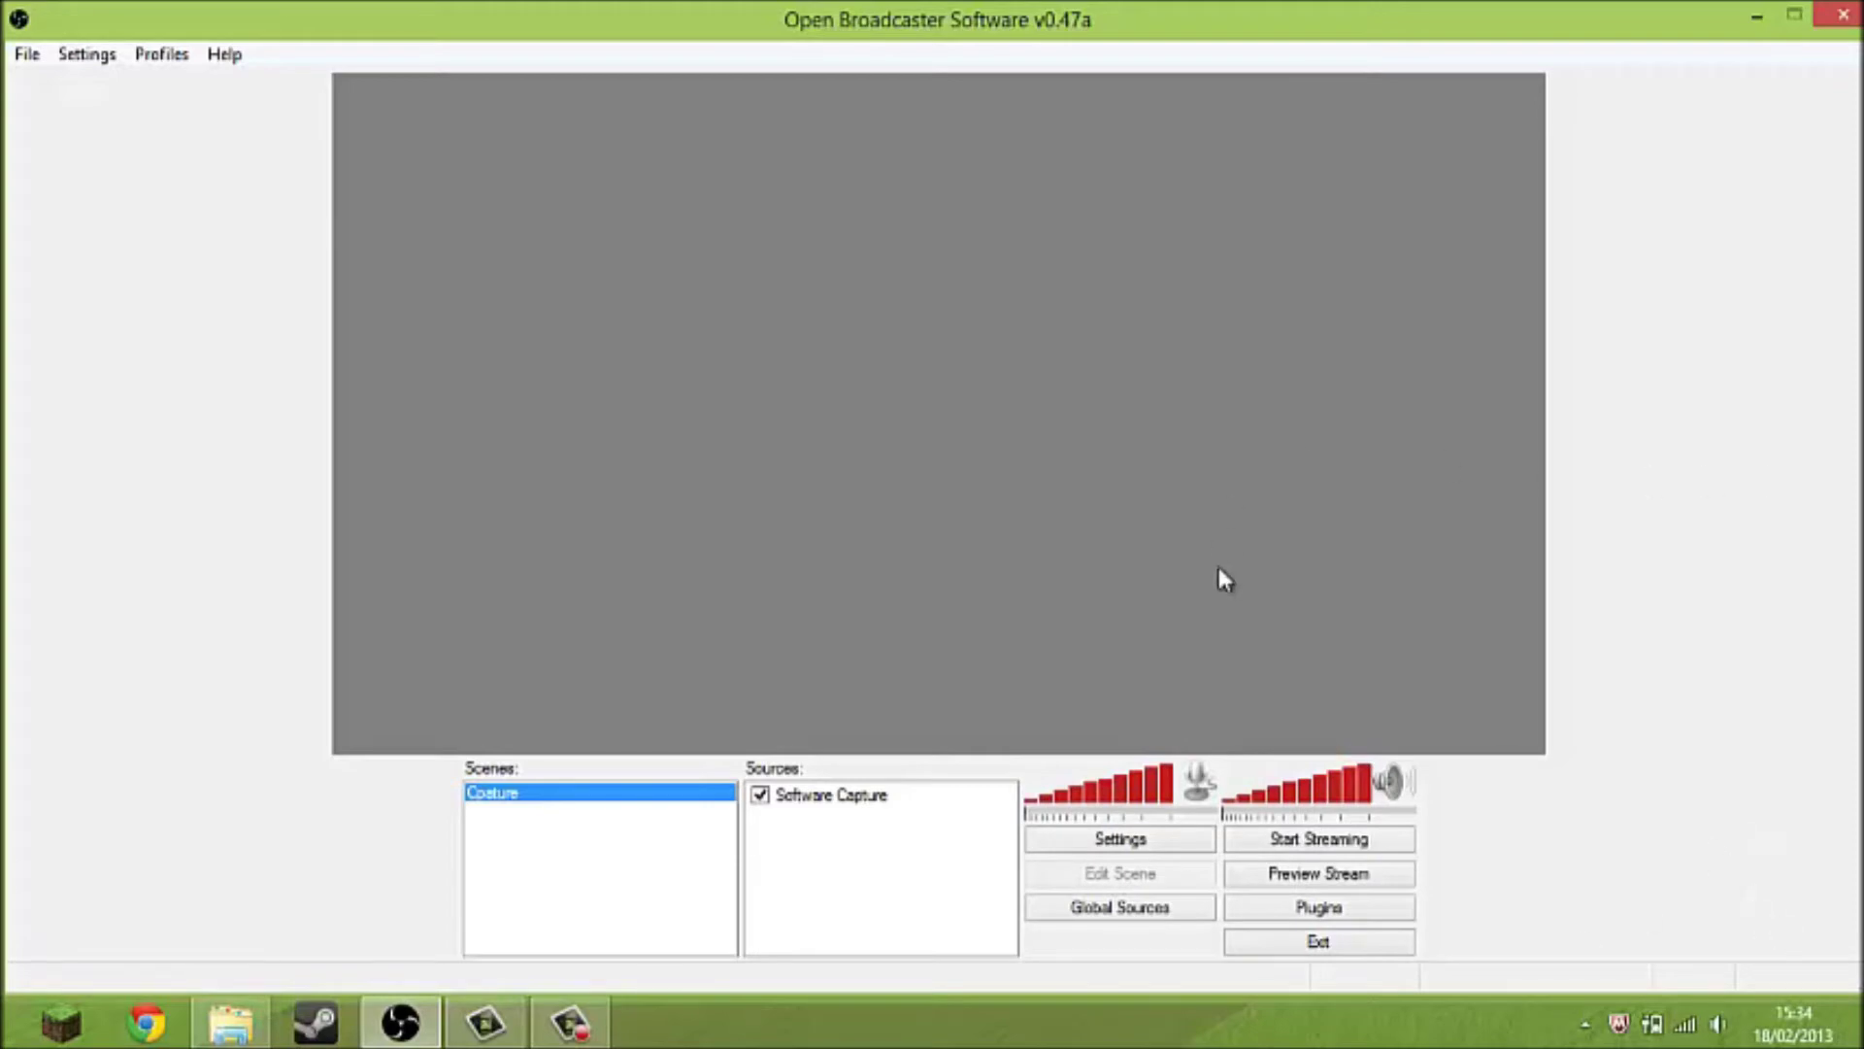
right_click(827, 856)
mouse_move(922, 884)
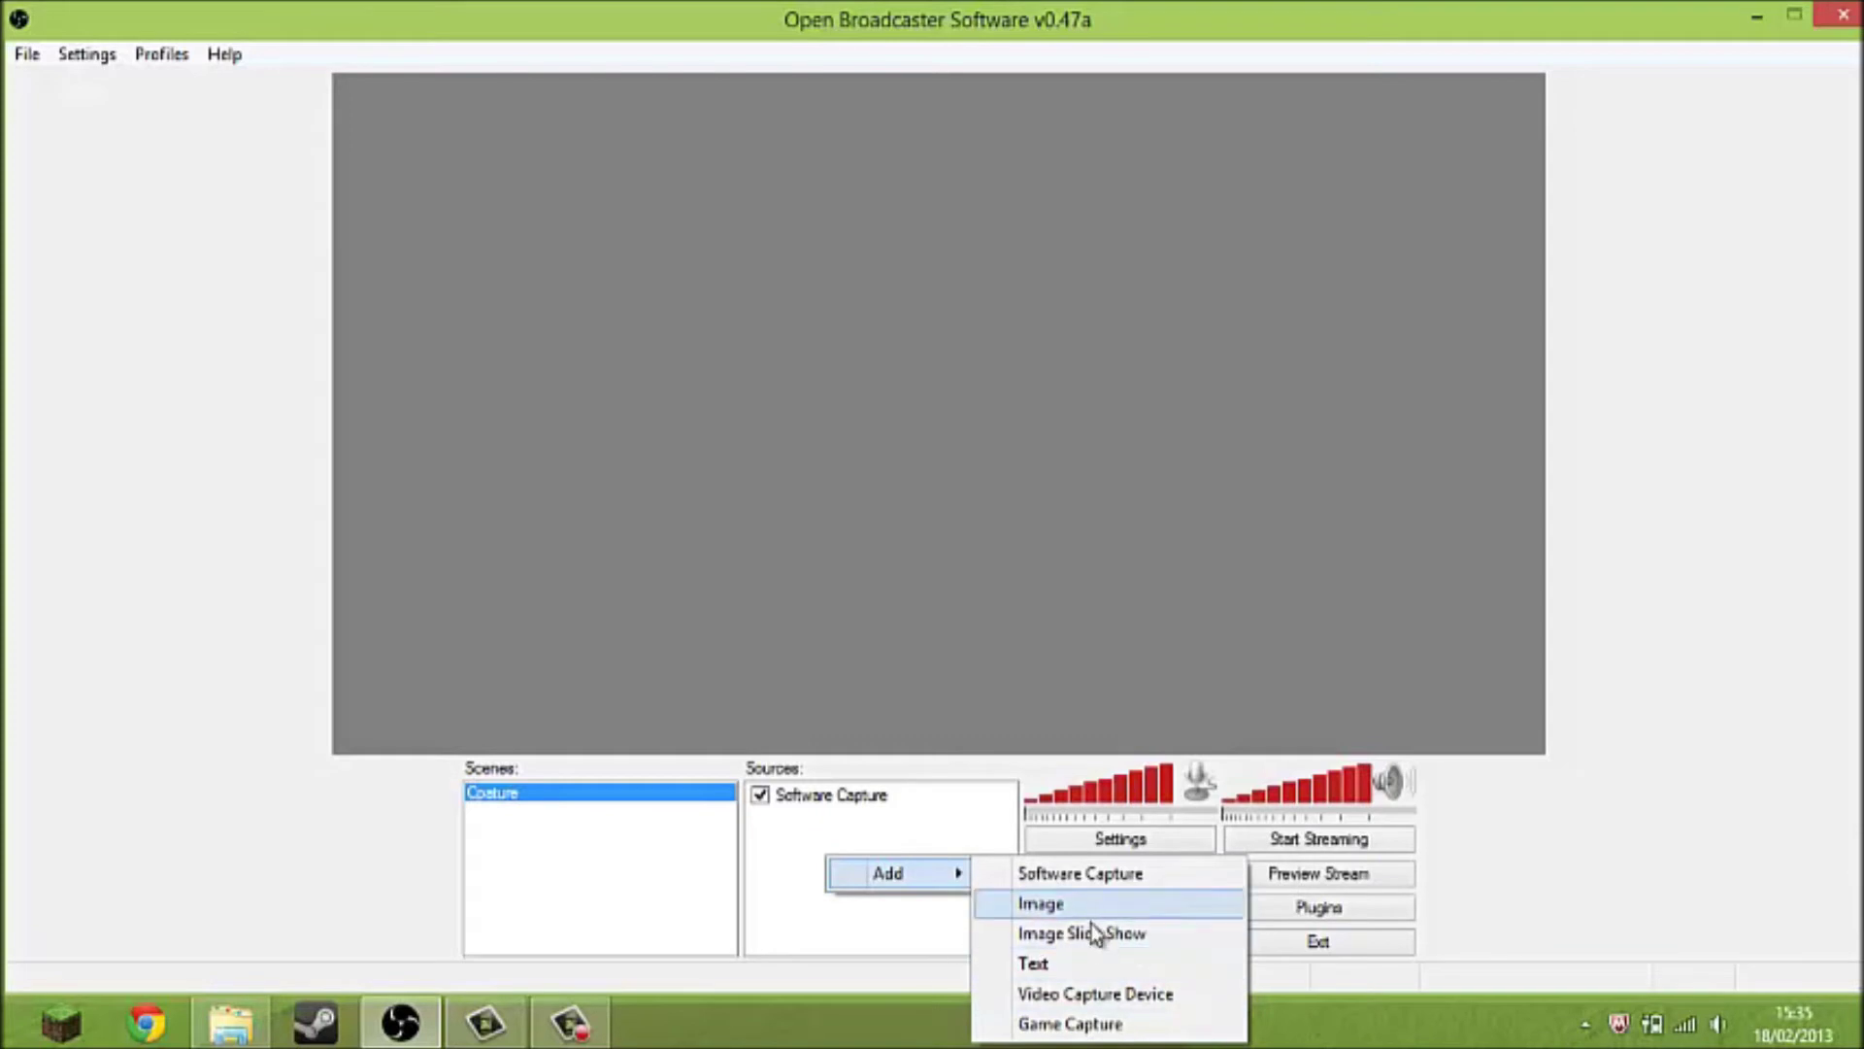
left_click(1109, 998)
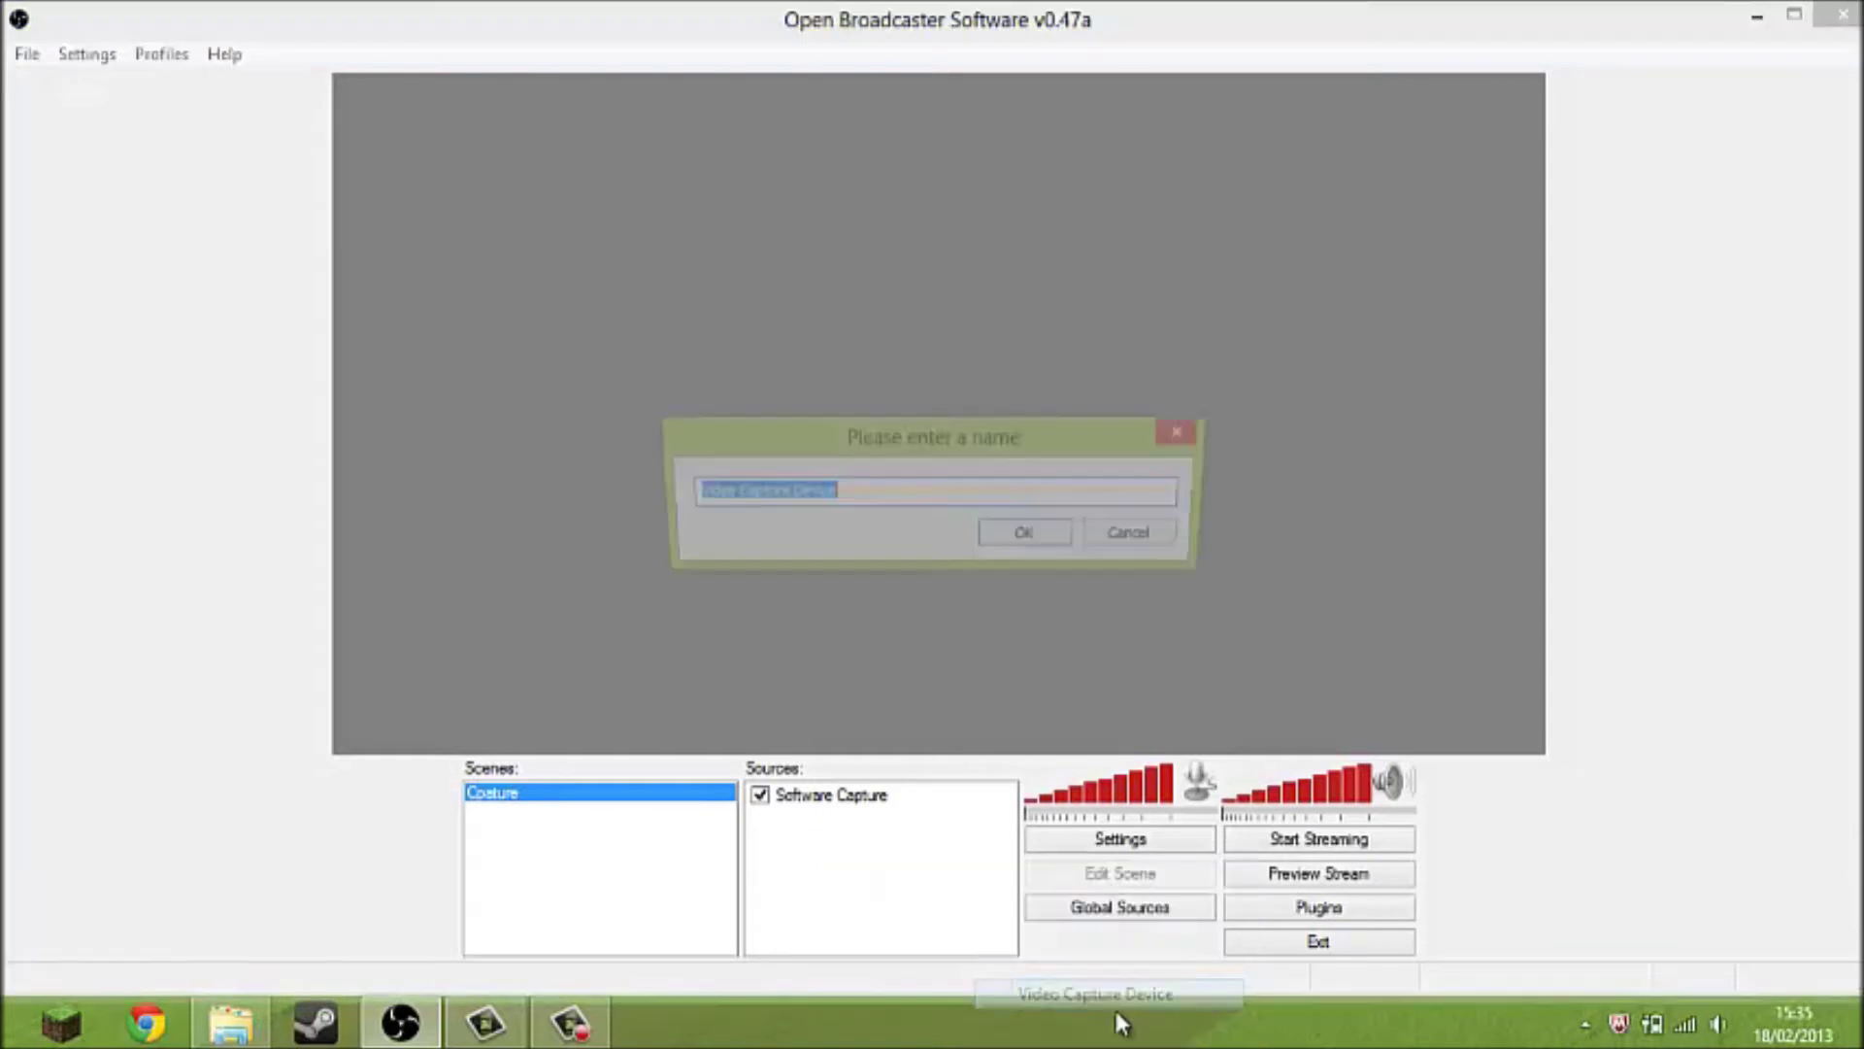
left_click(1031, 537)
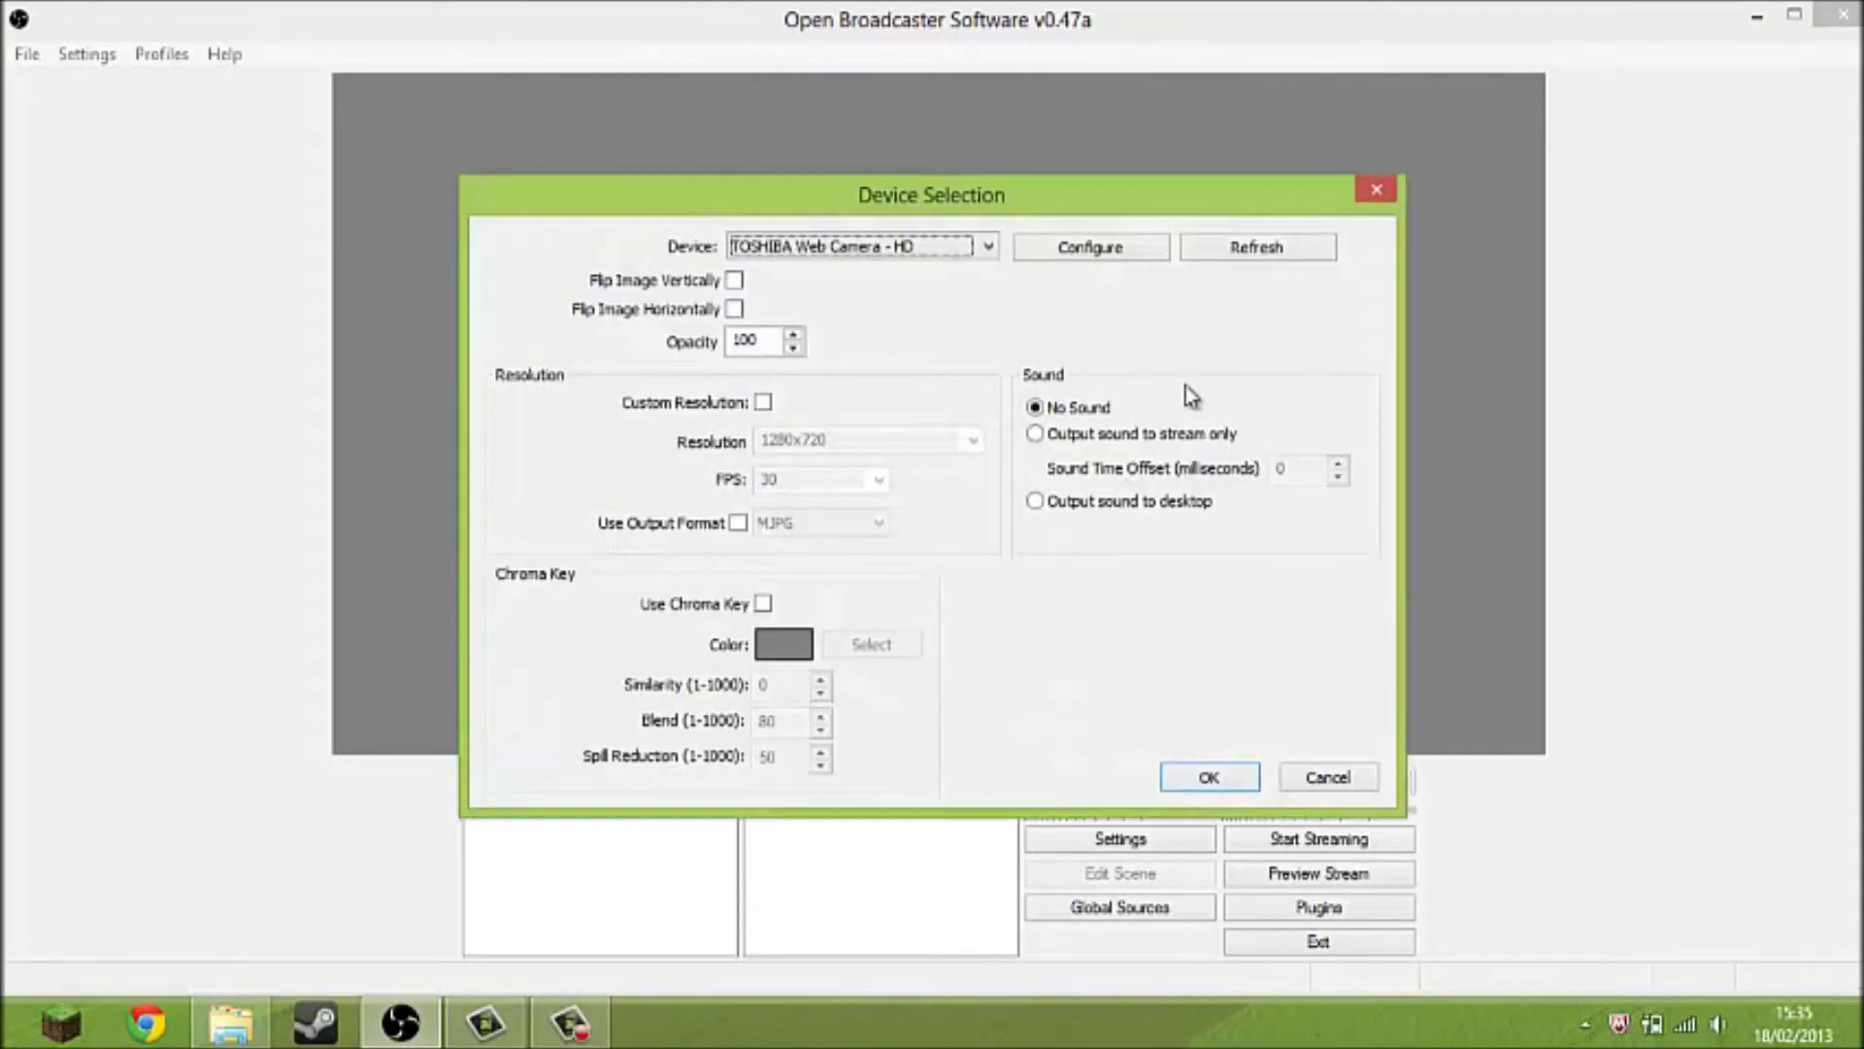
mouse_move(1191, 209)
left_mouse_down()
mouse_move(1186, 994)
mouse_move(1217, 225)
left_mouse_up()
left_click(884, 245)
left_click(821, 253)
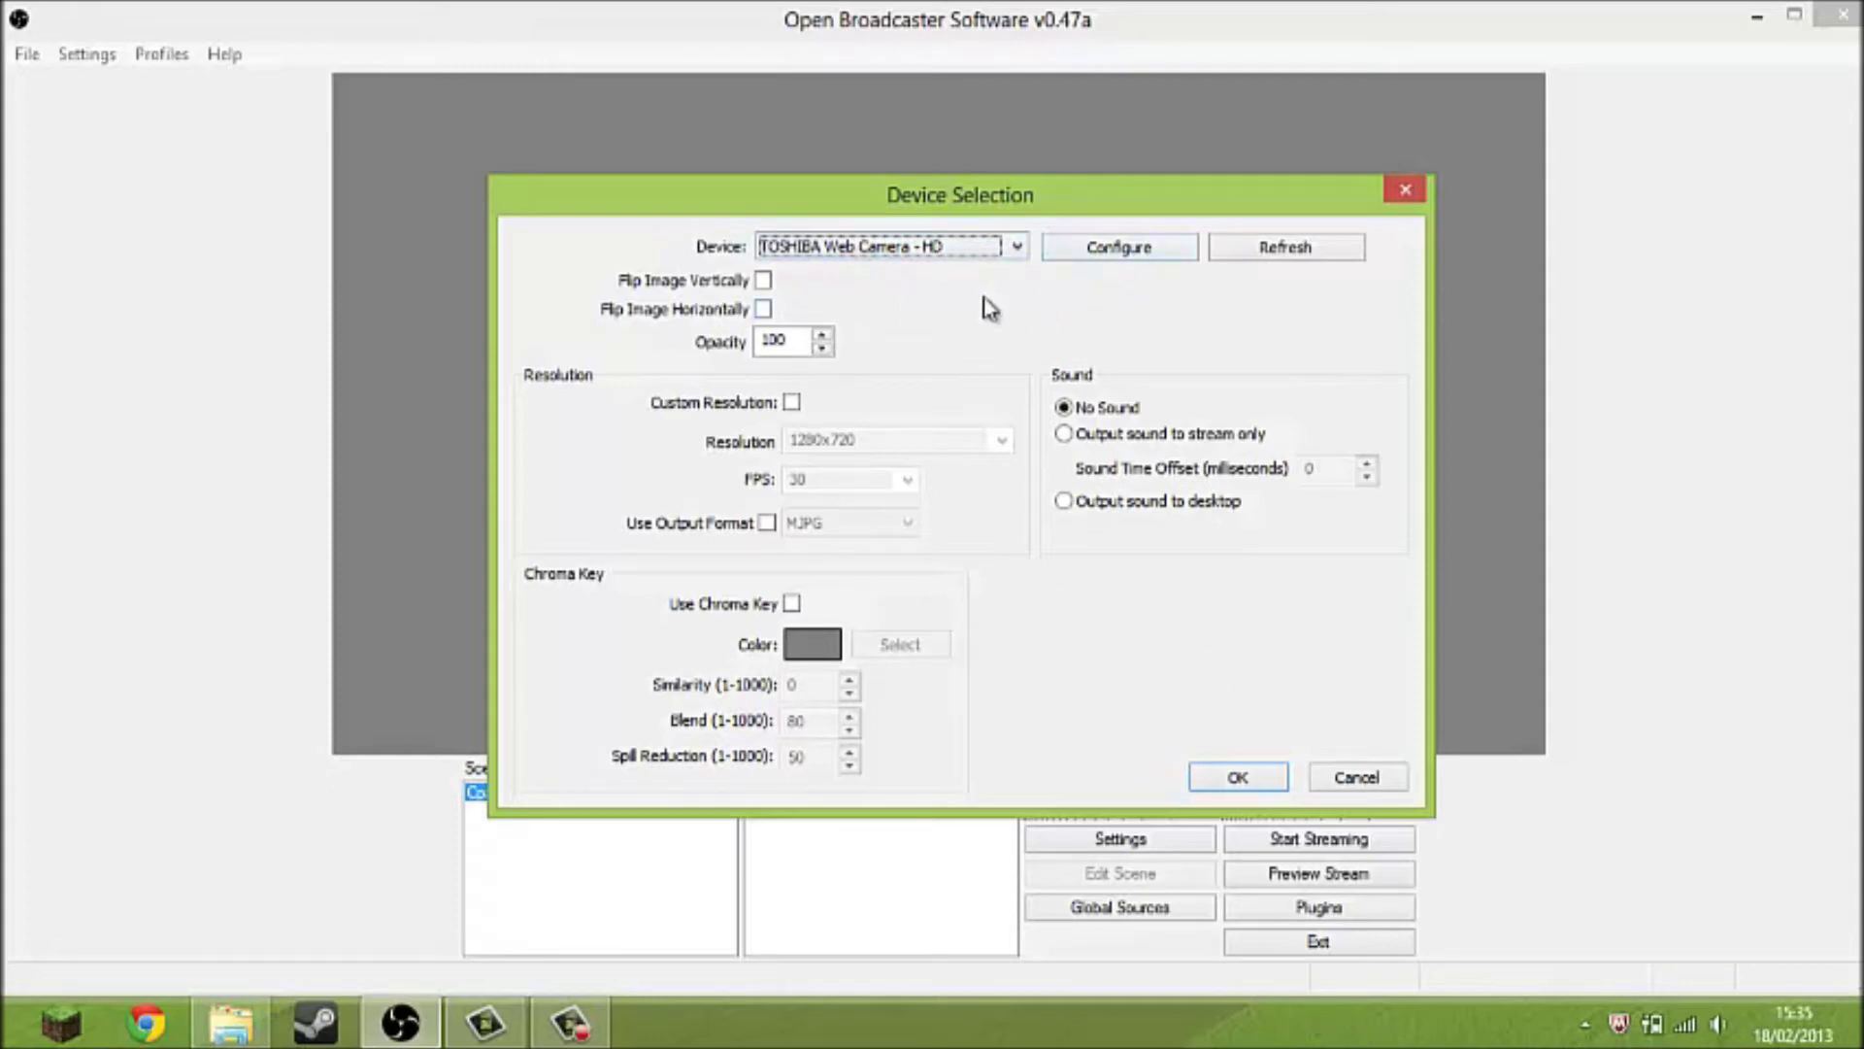
left_click(1239, 779)
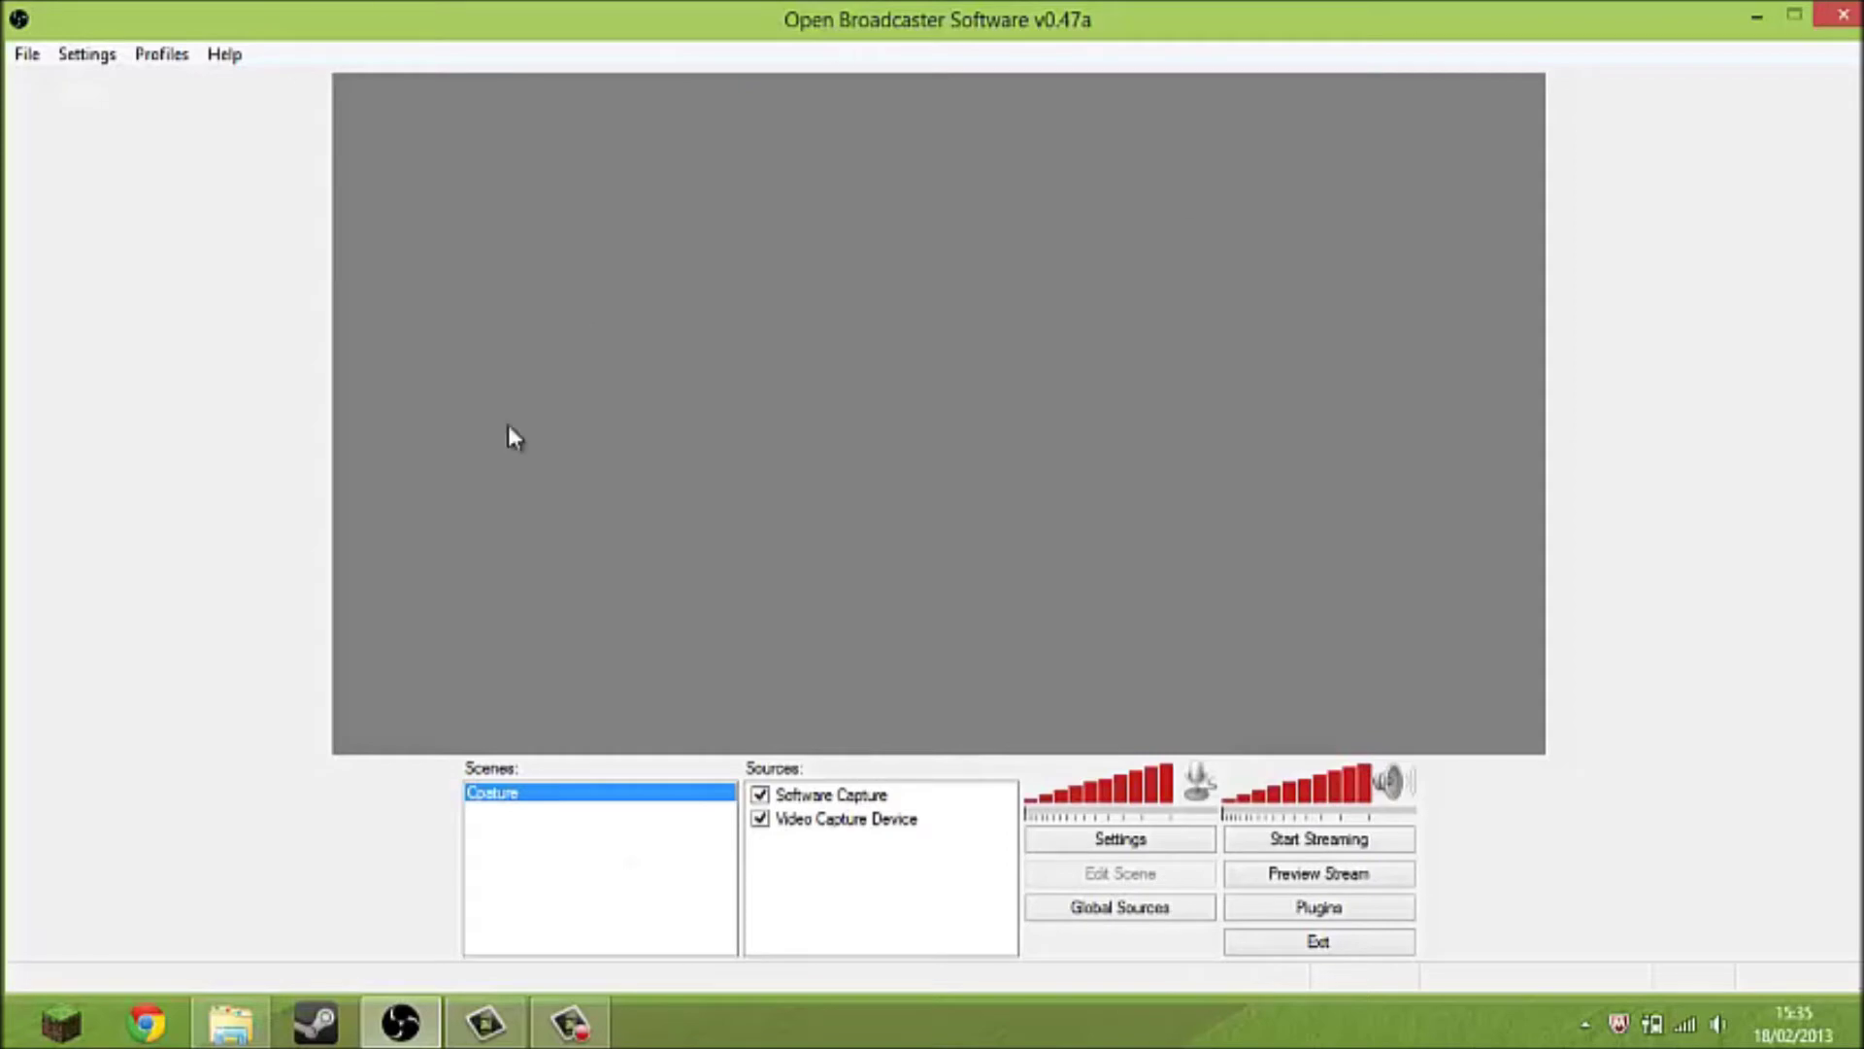
left_click(782, 796)
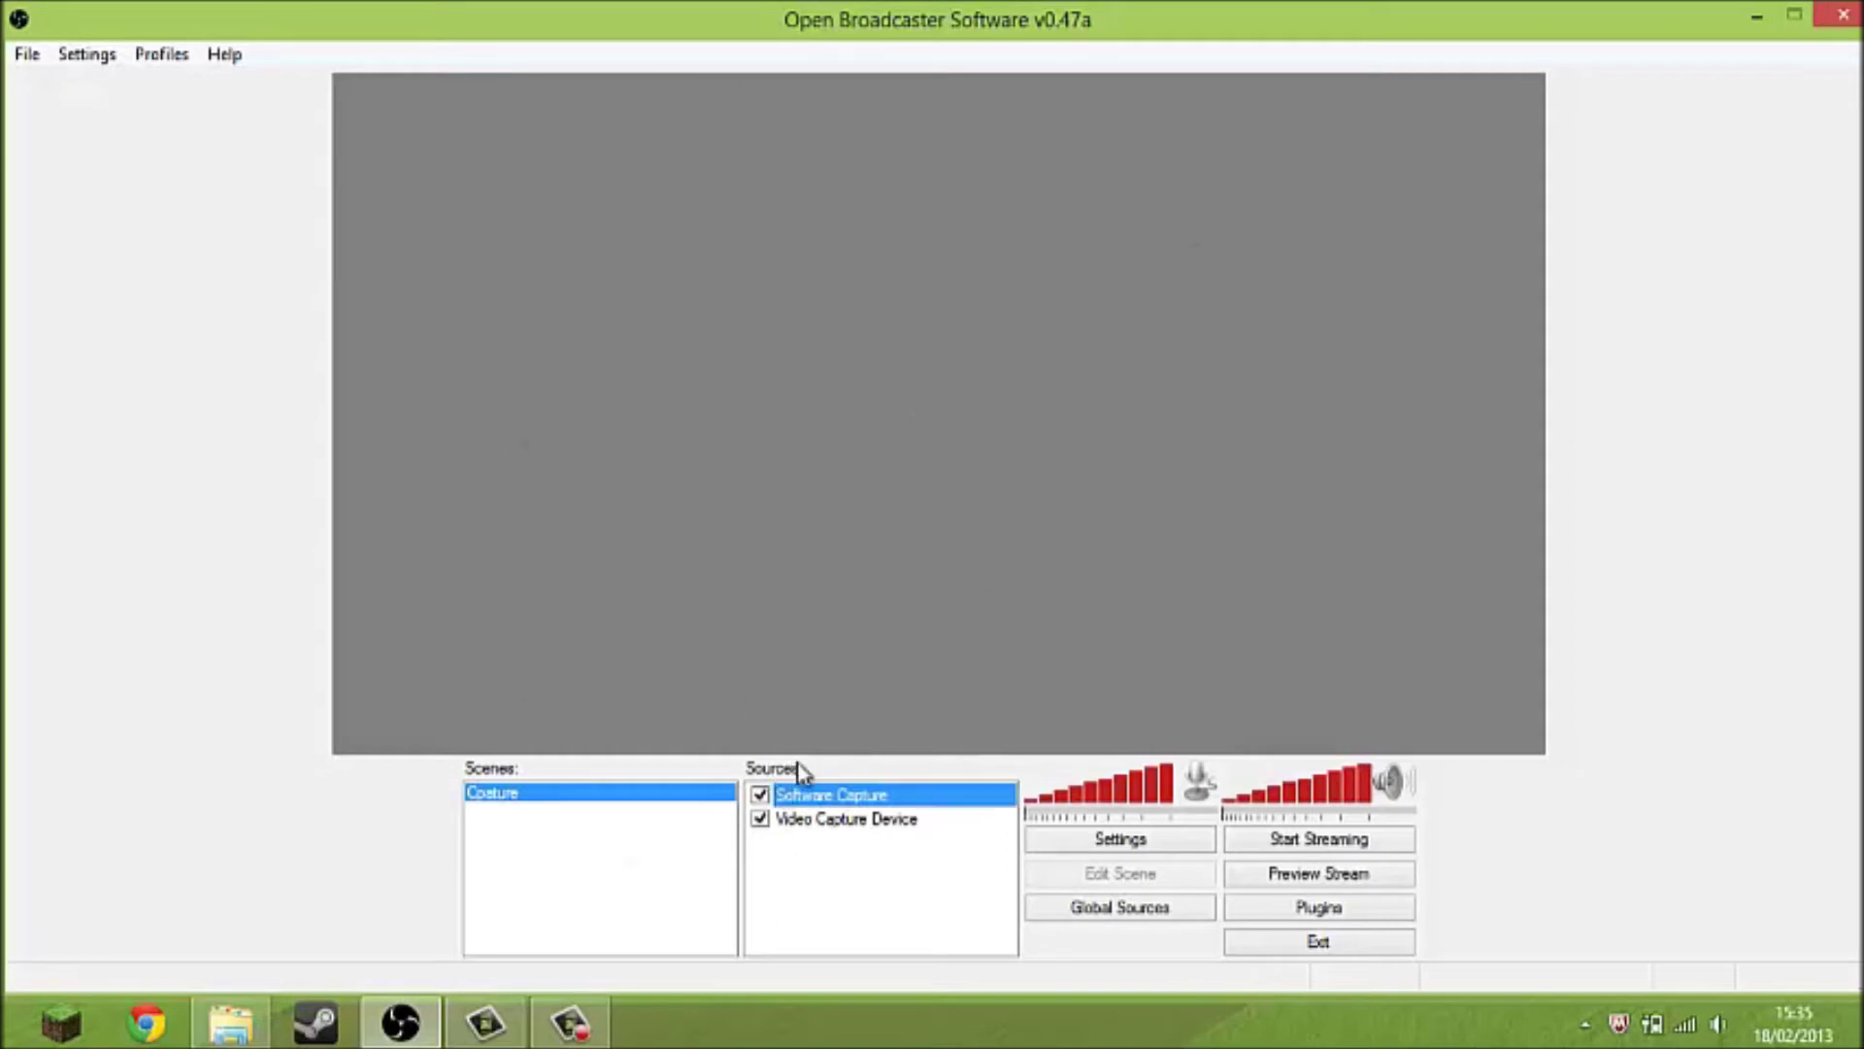
left_click(820, 818)
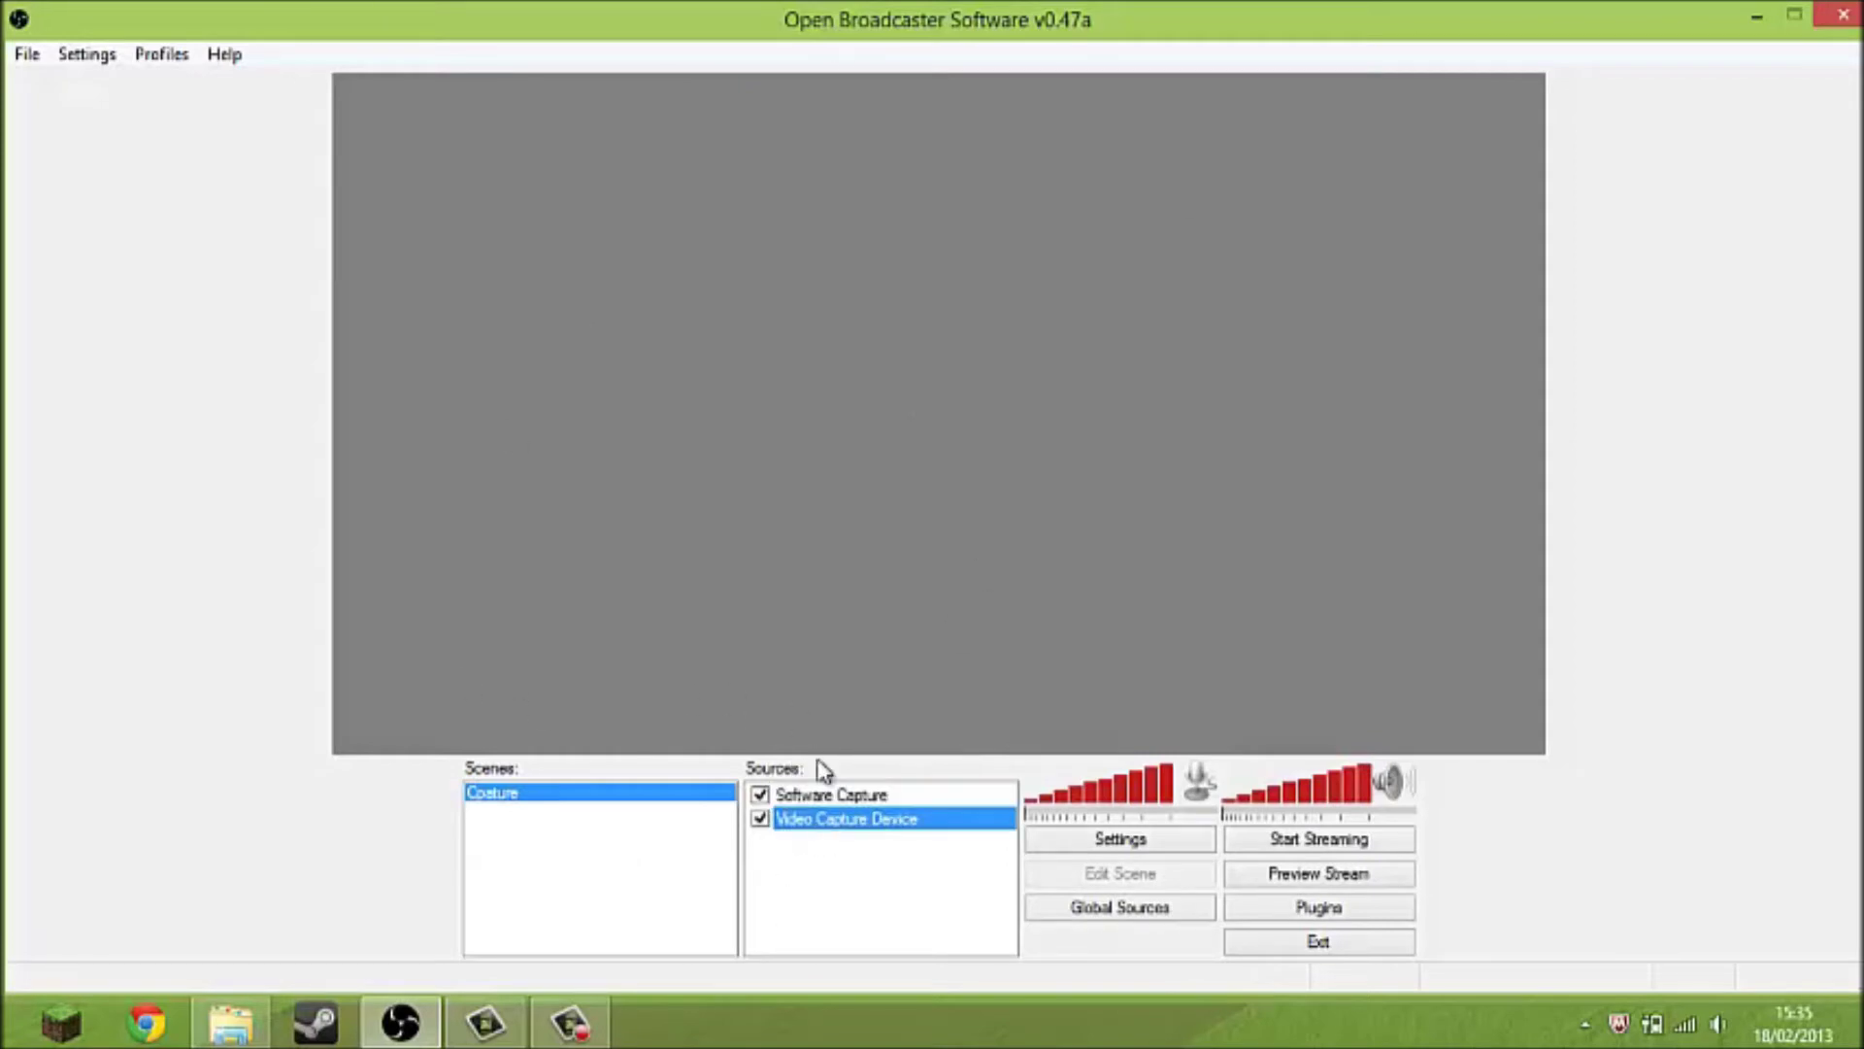
left_click(1390, 876)
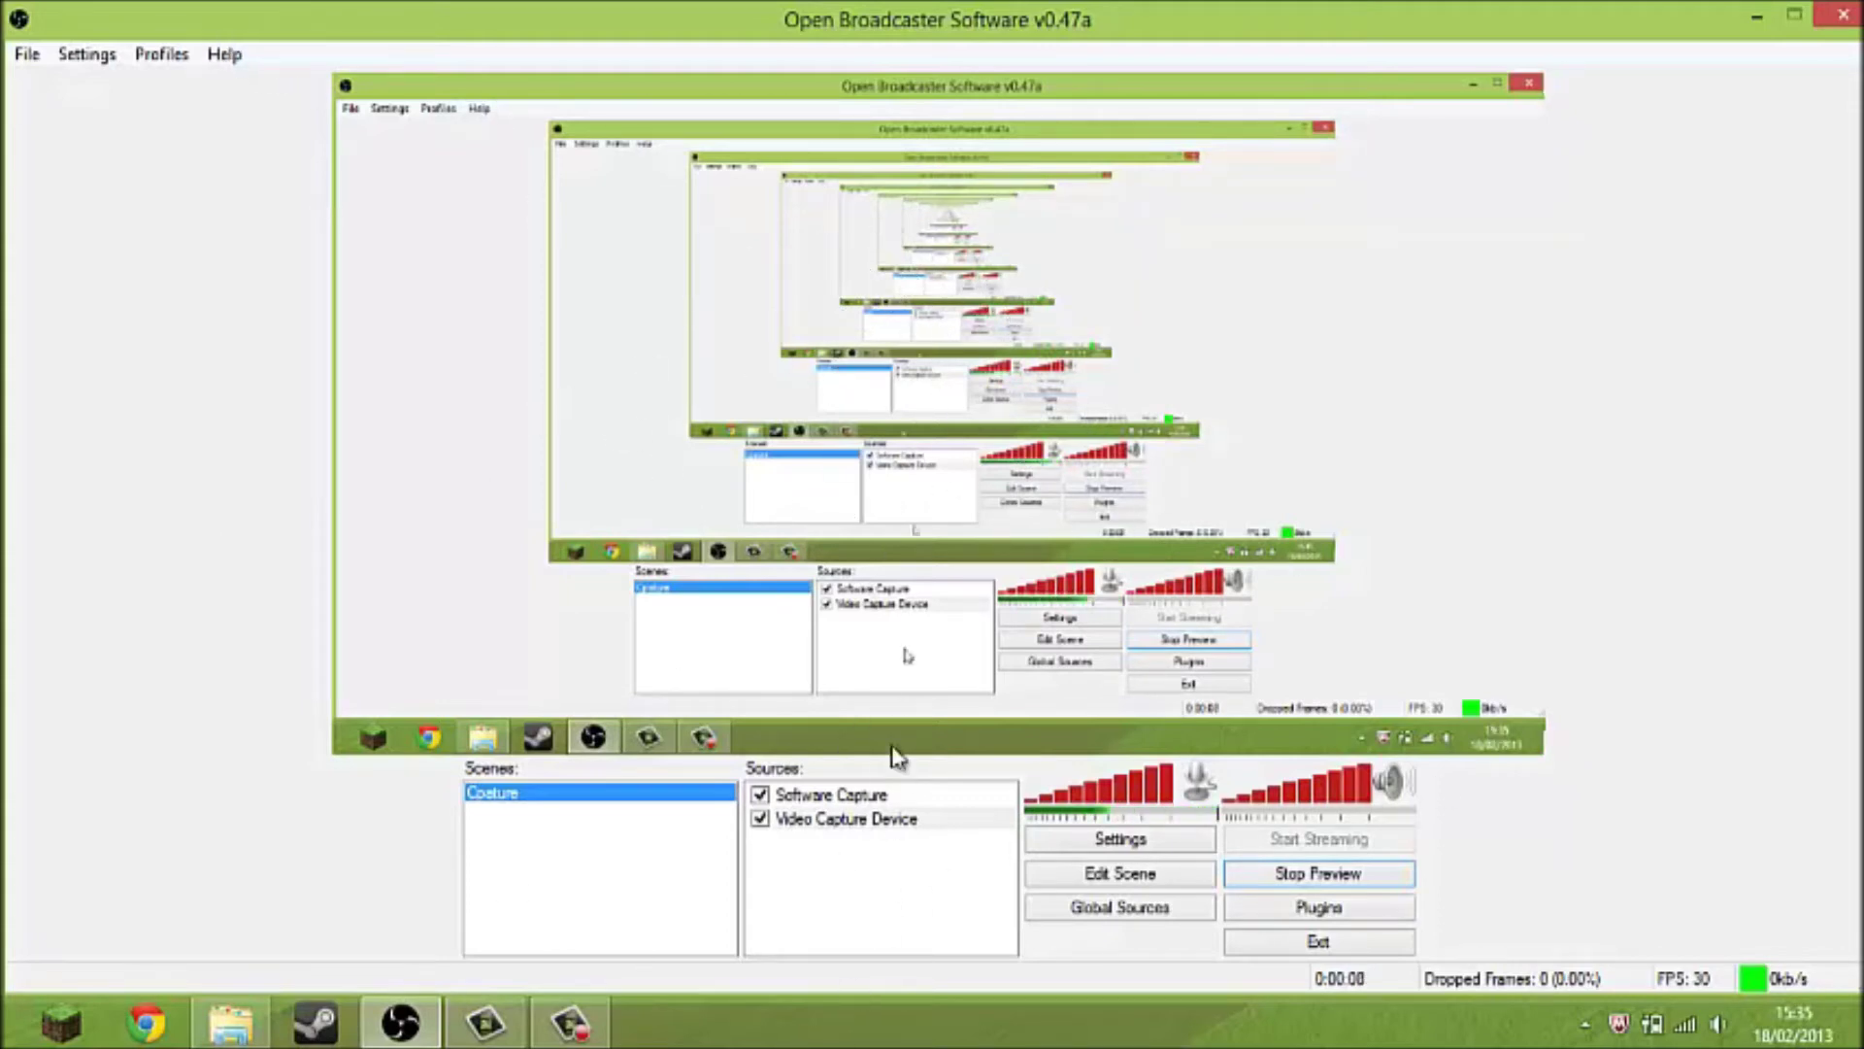
left_click(845, 798)
left_click(790, 841)
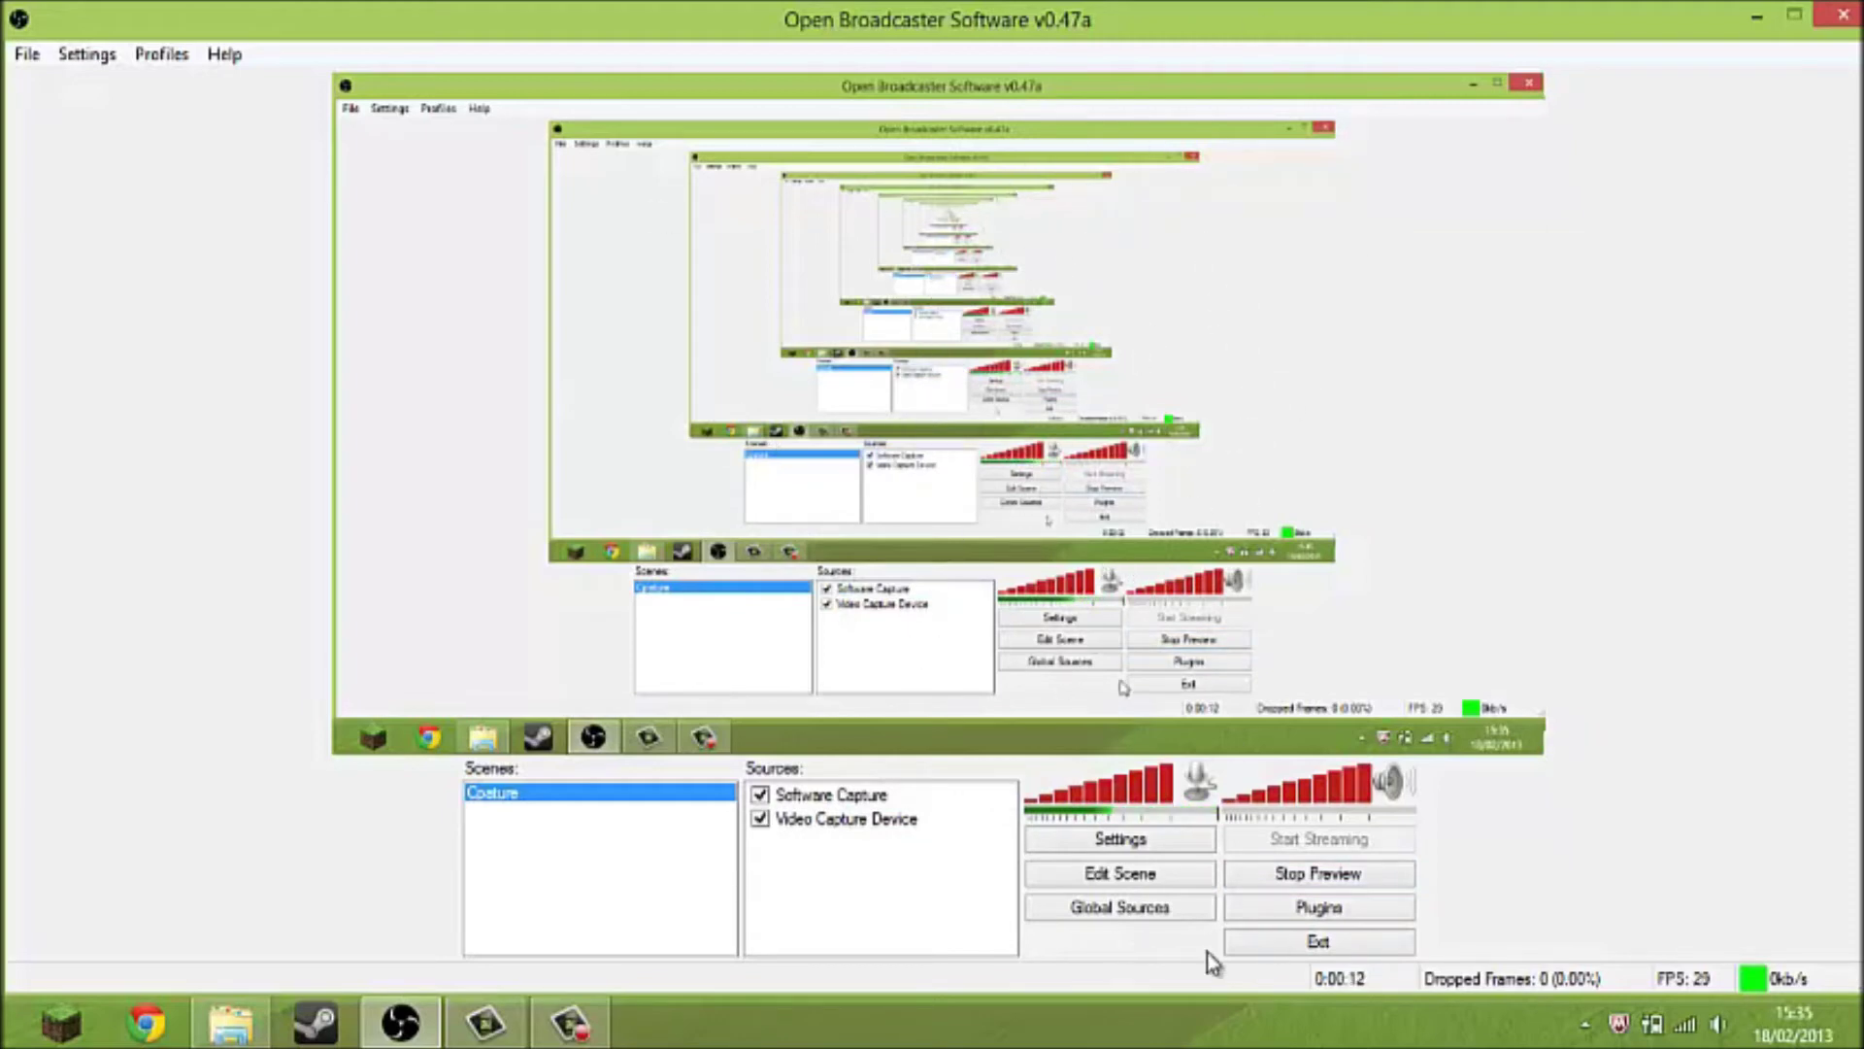
left_click(1321, 874)
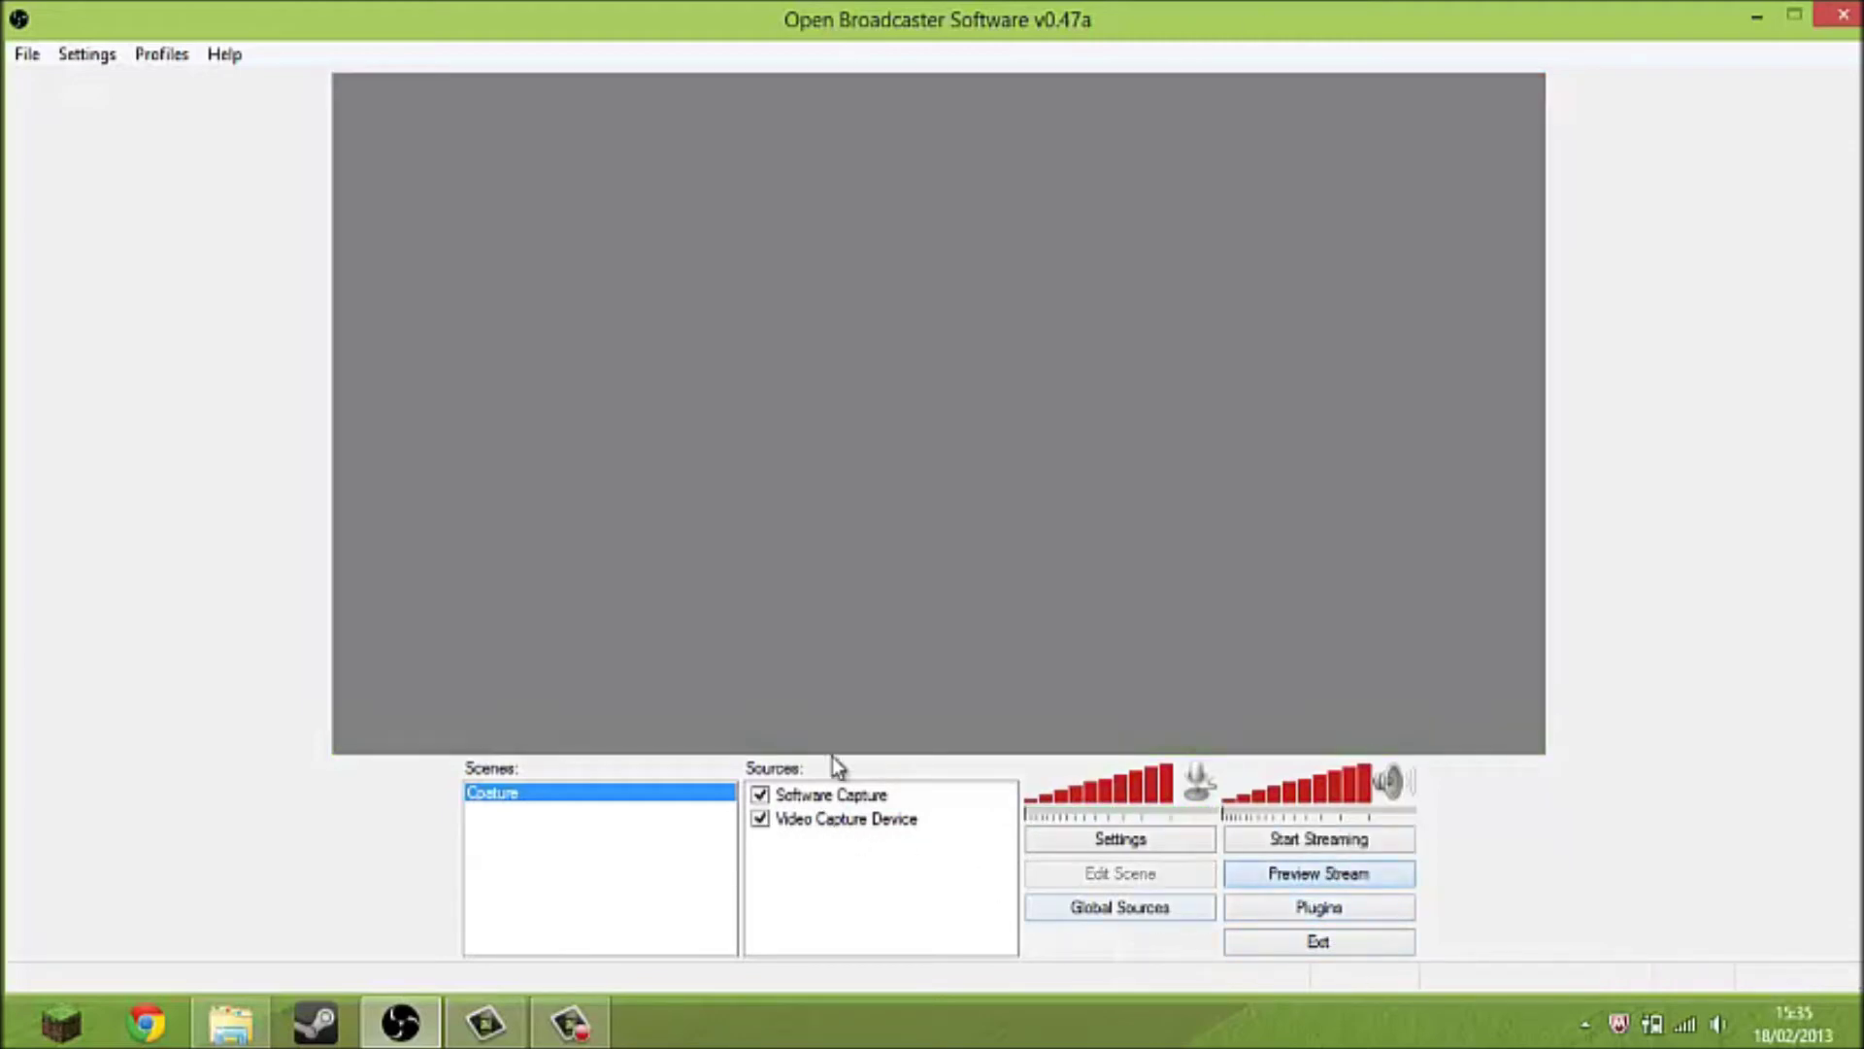
Delete the Software Capture source from the Capture scene.
right_click(837, 802)
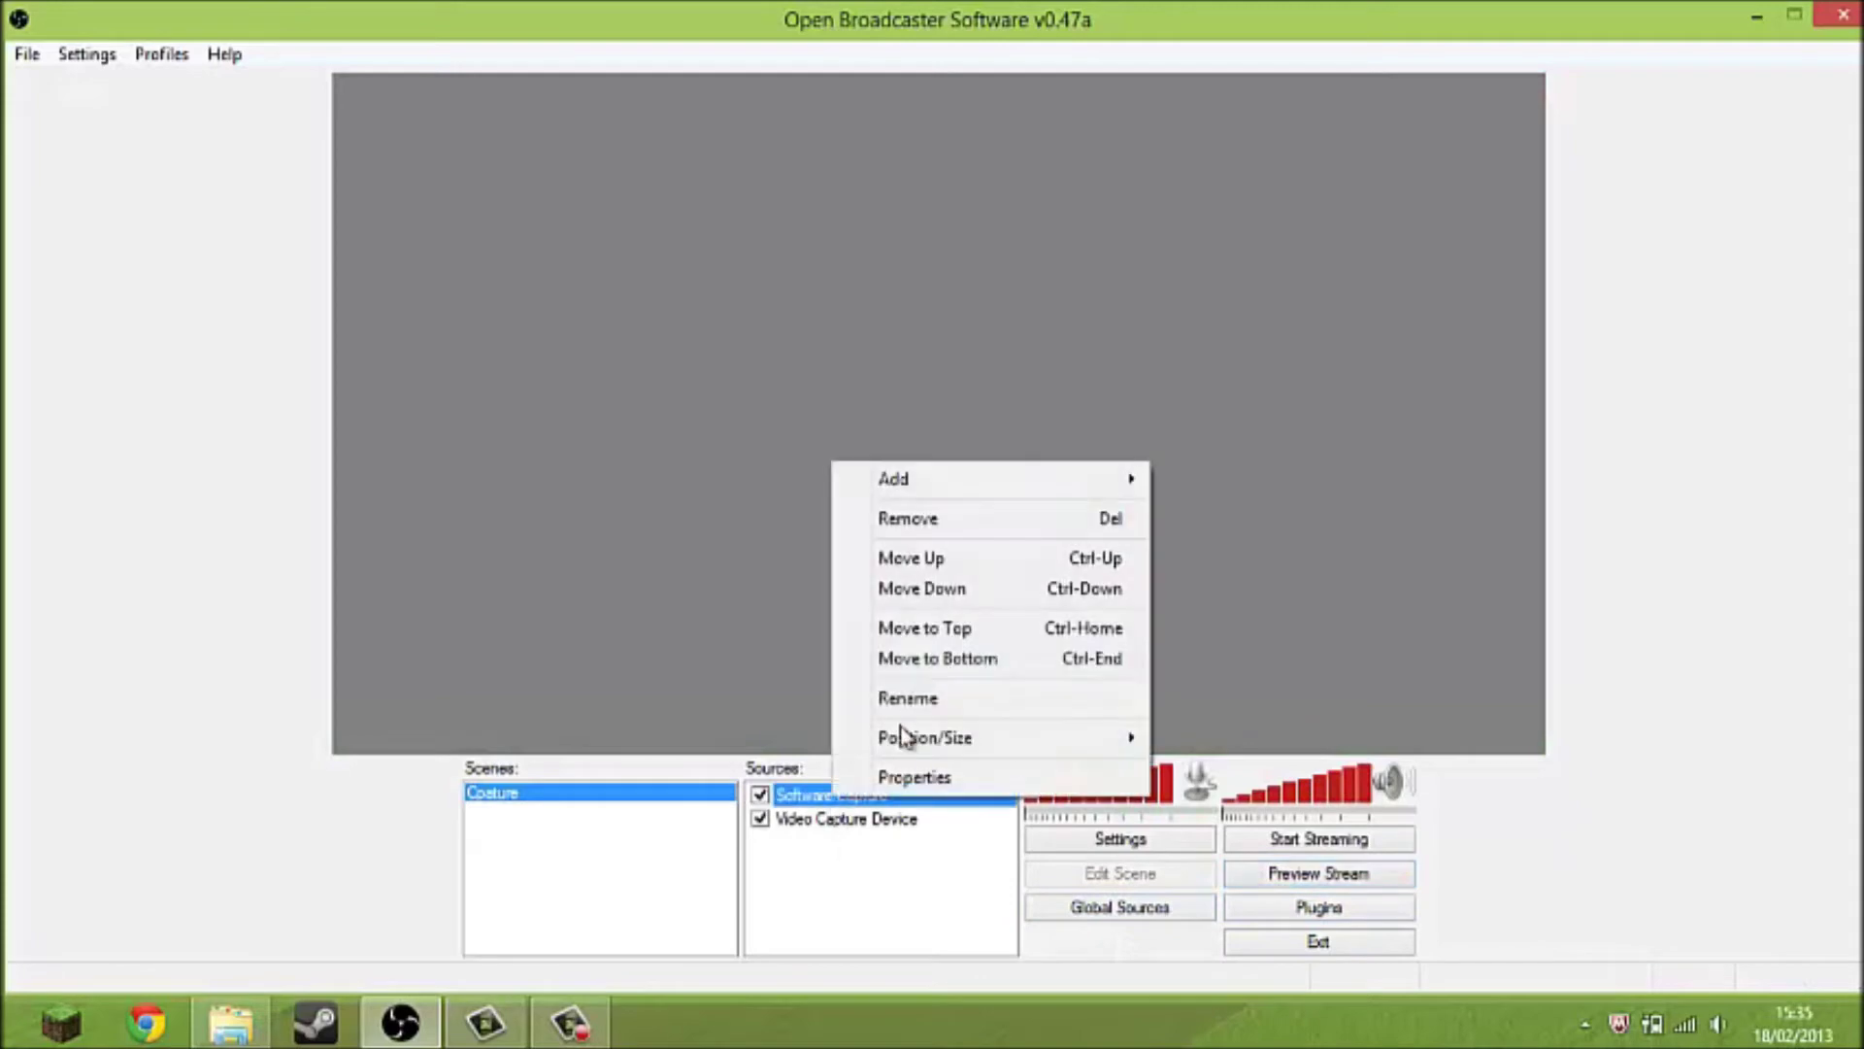
left_click(968, 521)
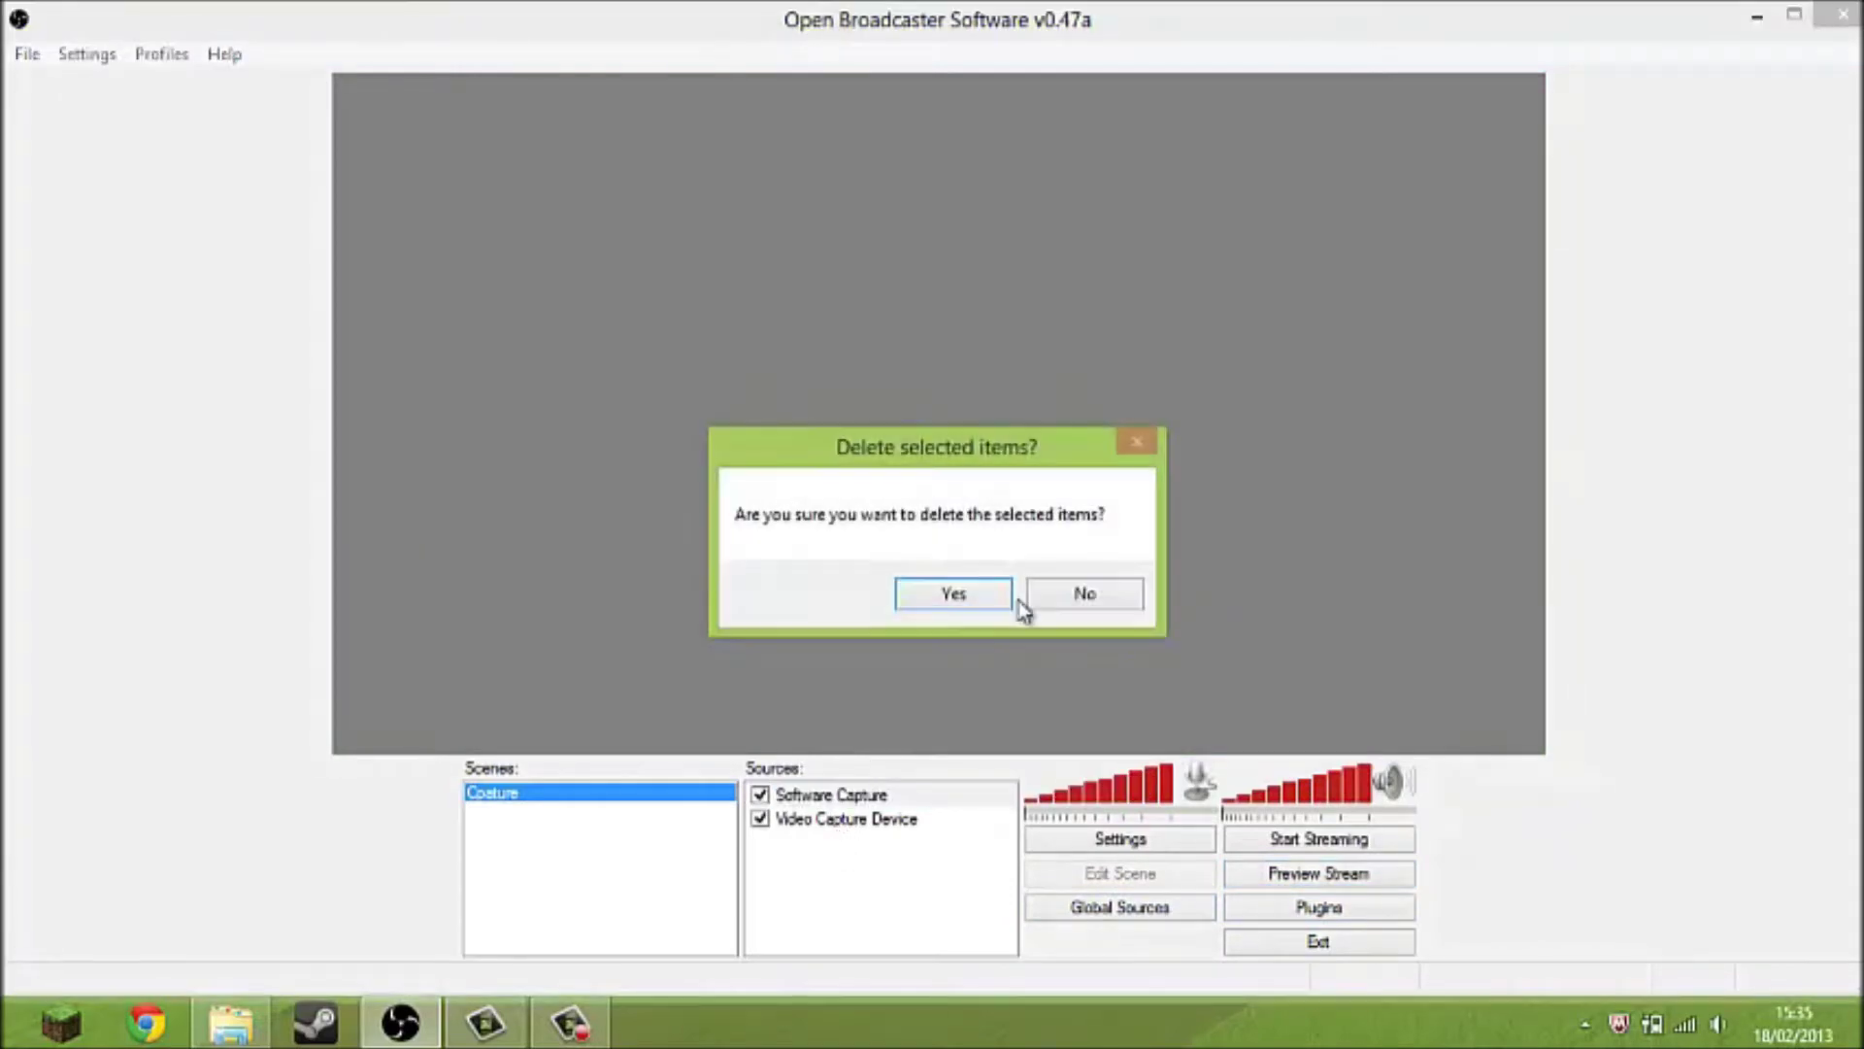
left_click(1004, 600)
Preview the webcam-only scene, then stop the preview.
left_click(1260, 883)
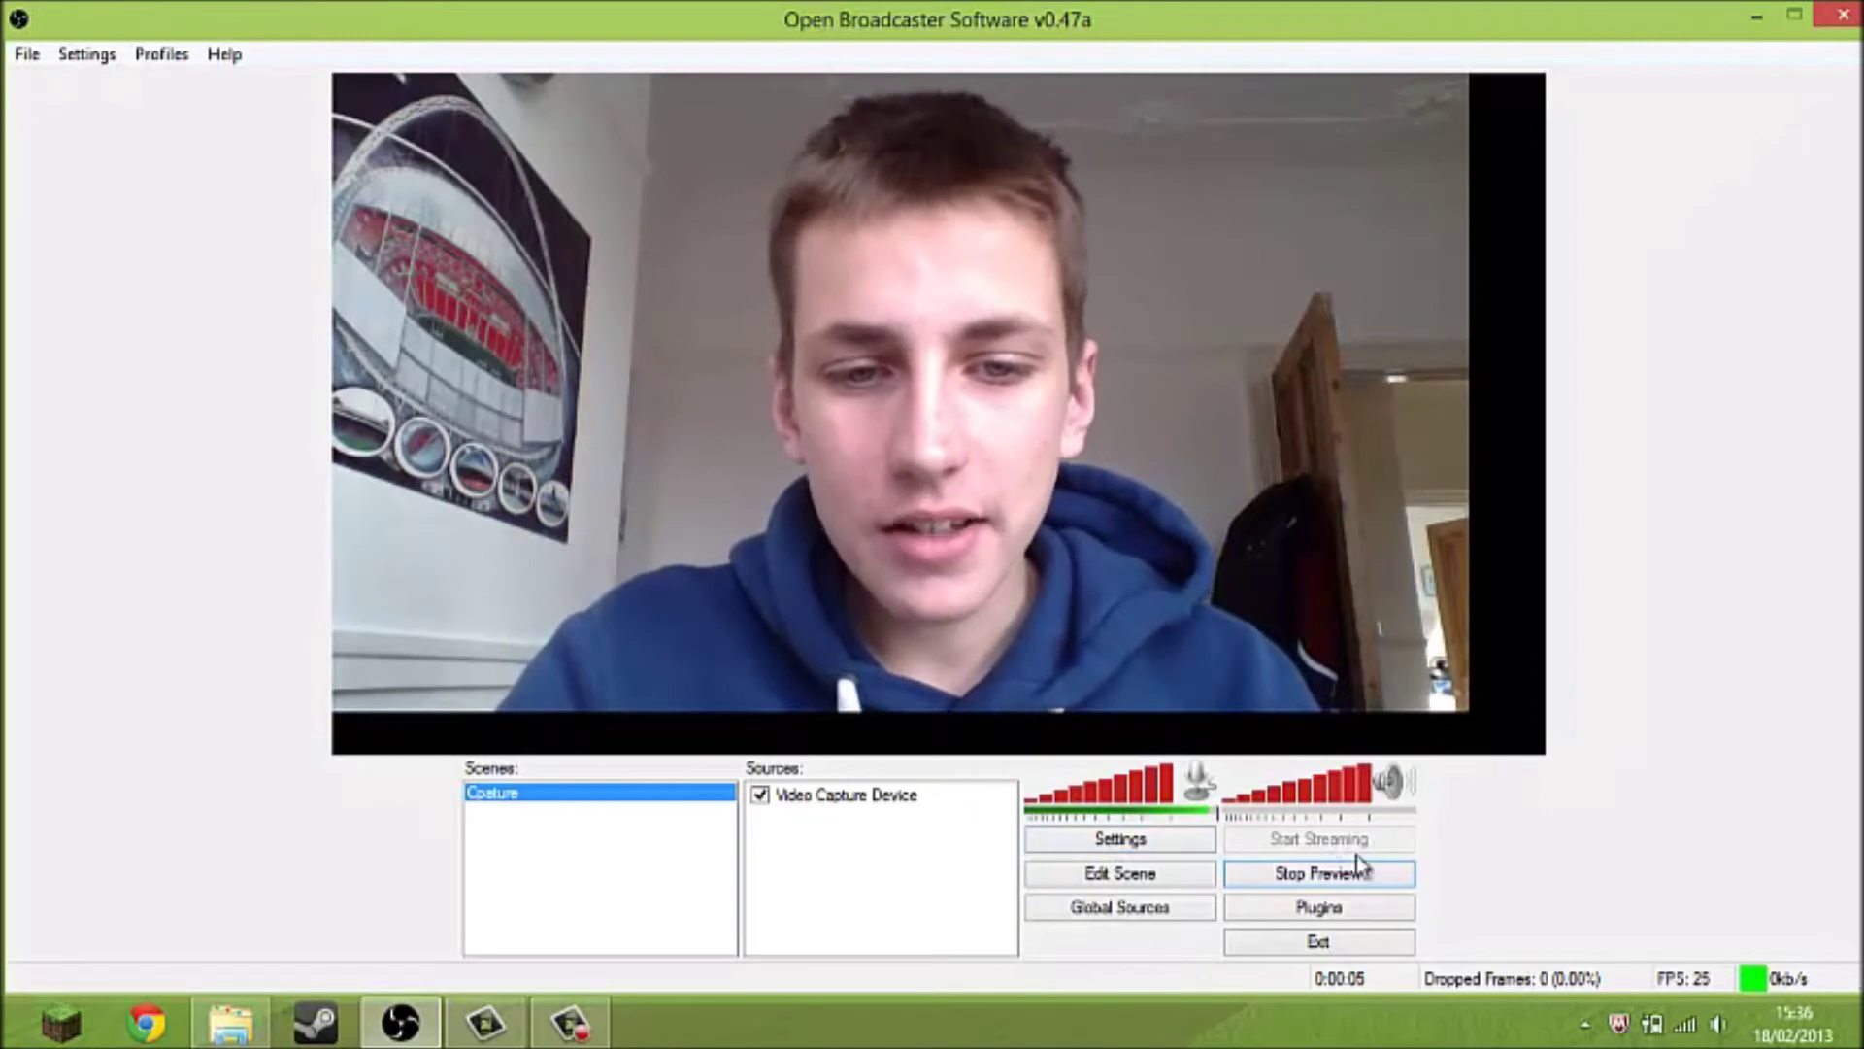
left_click(1383, 874)
right_click(789, 833)
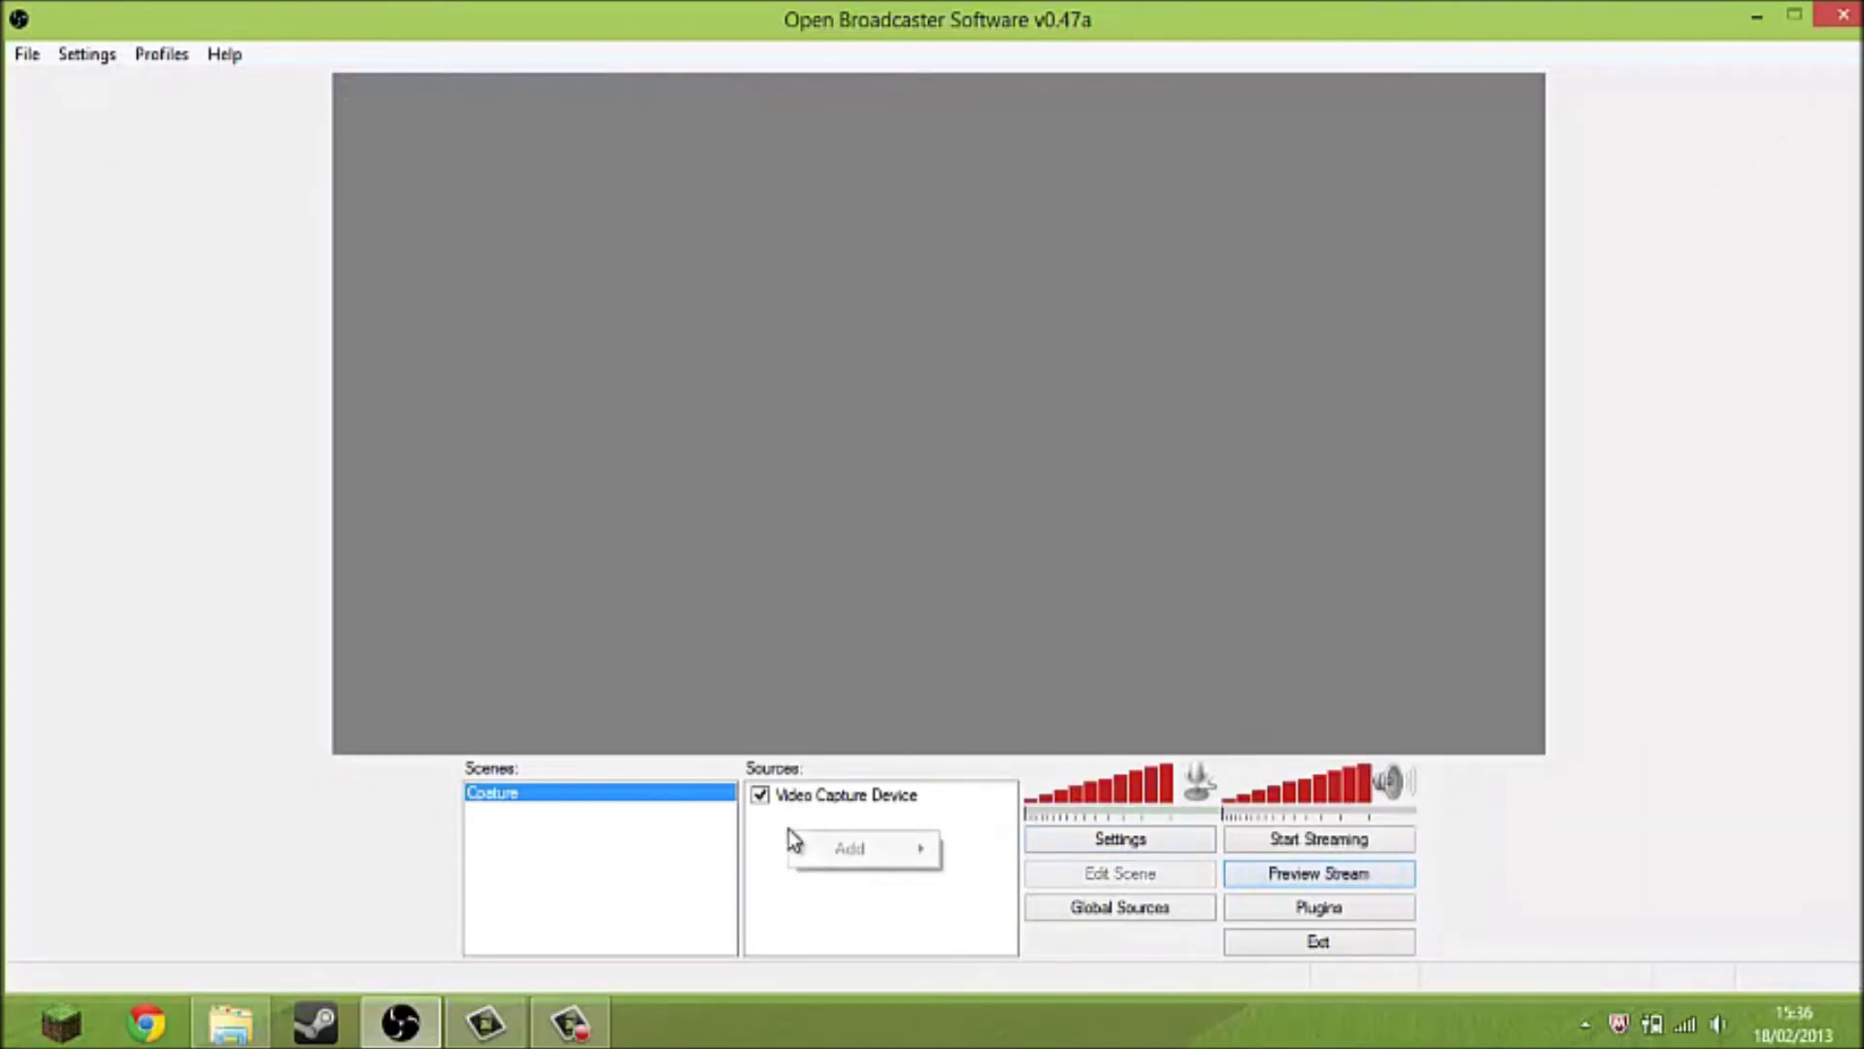
Add a new Software Capture source with the default name, capturing monitor 1.
mouse_move(826, 855)
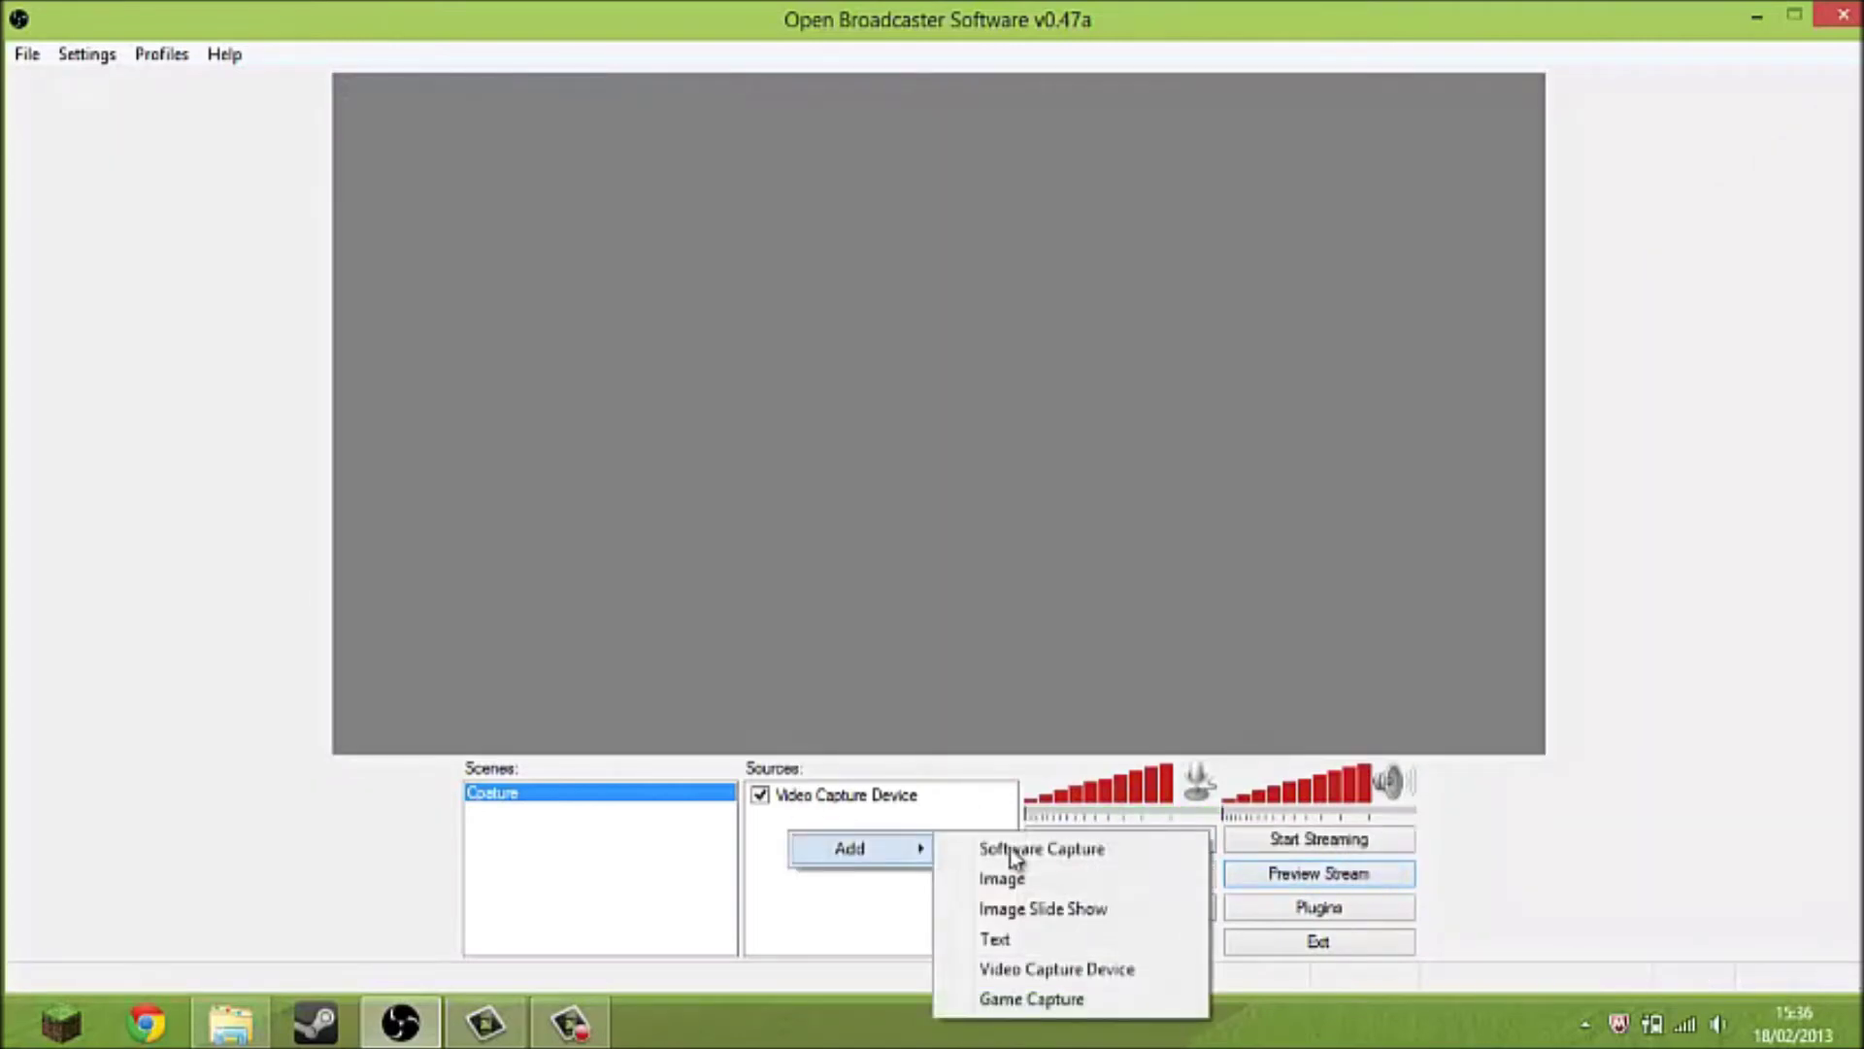
left_click(1057, 866)
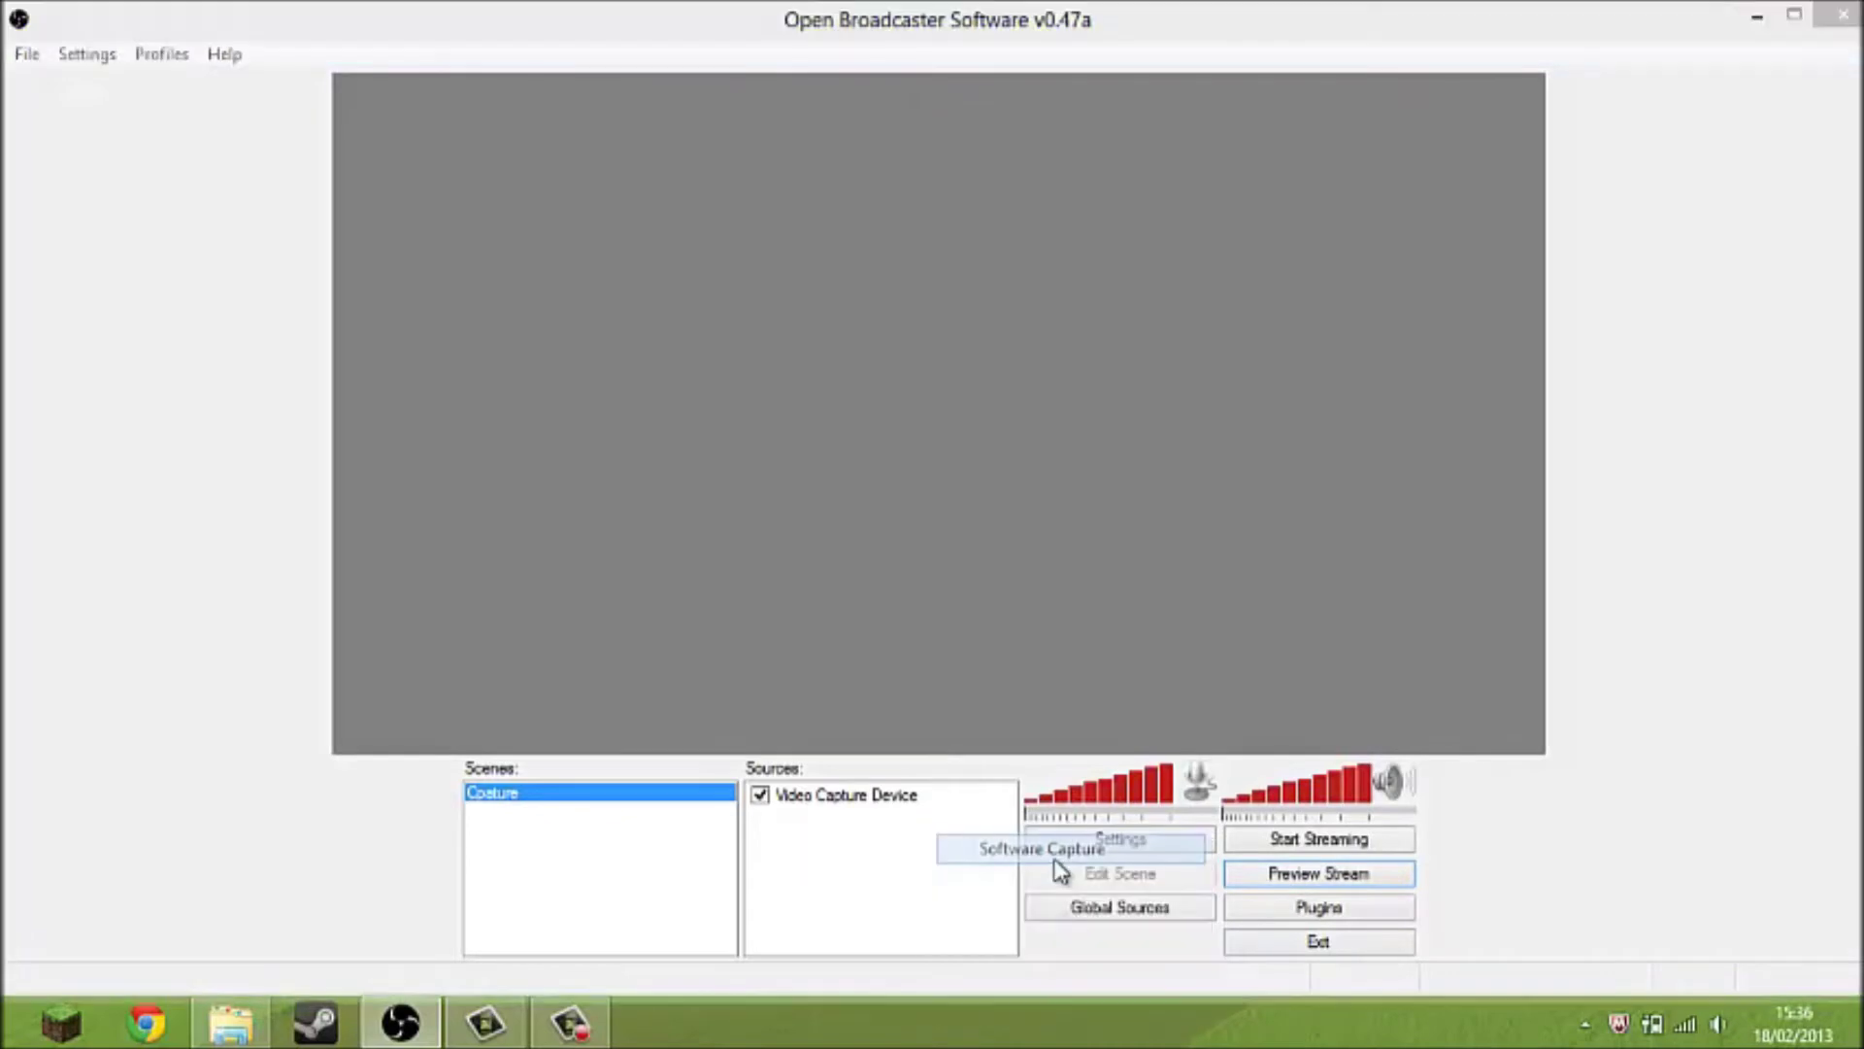
left_click(1017, 532)
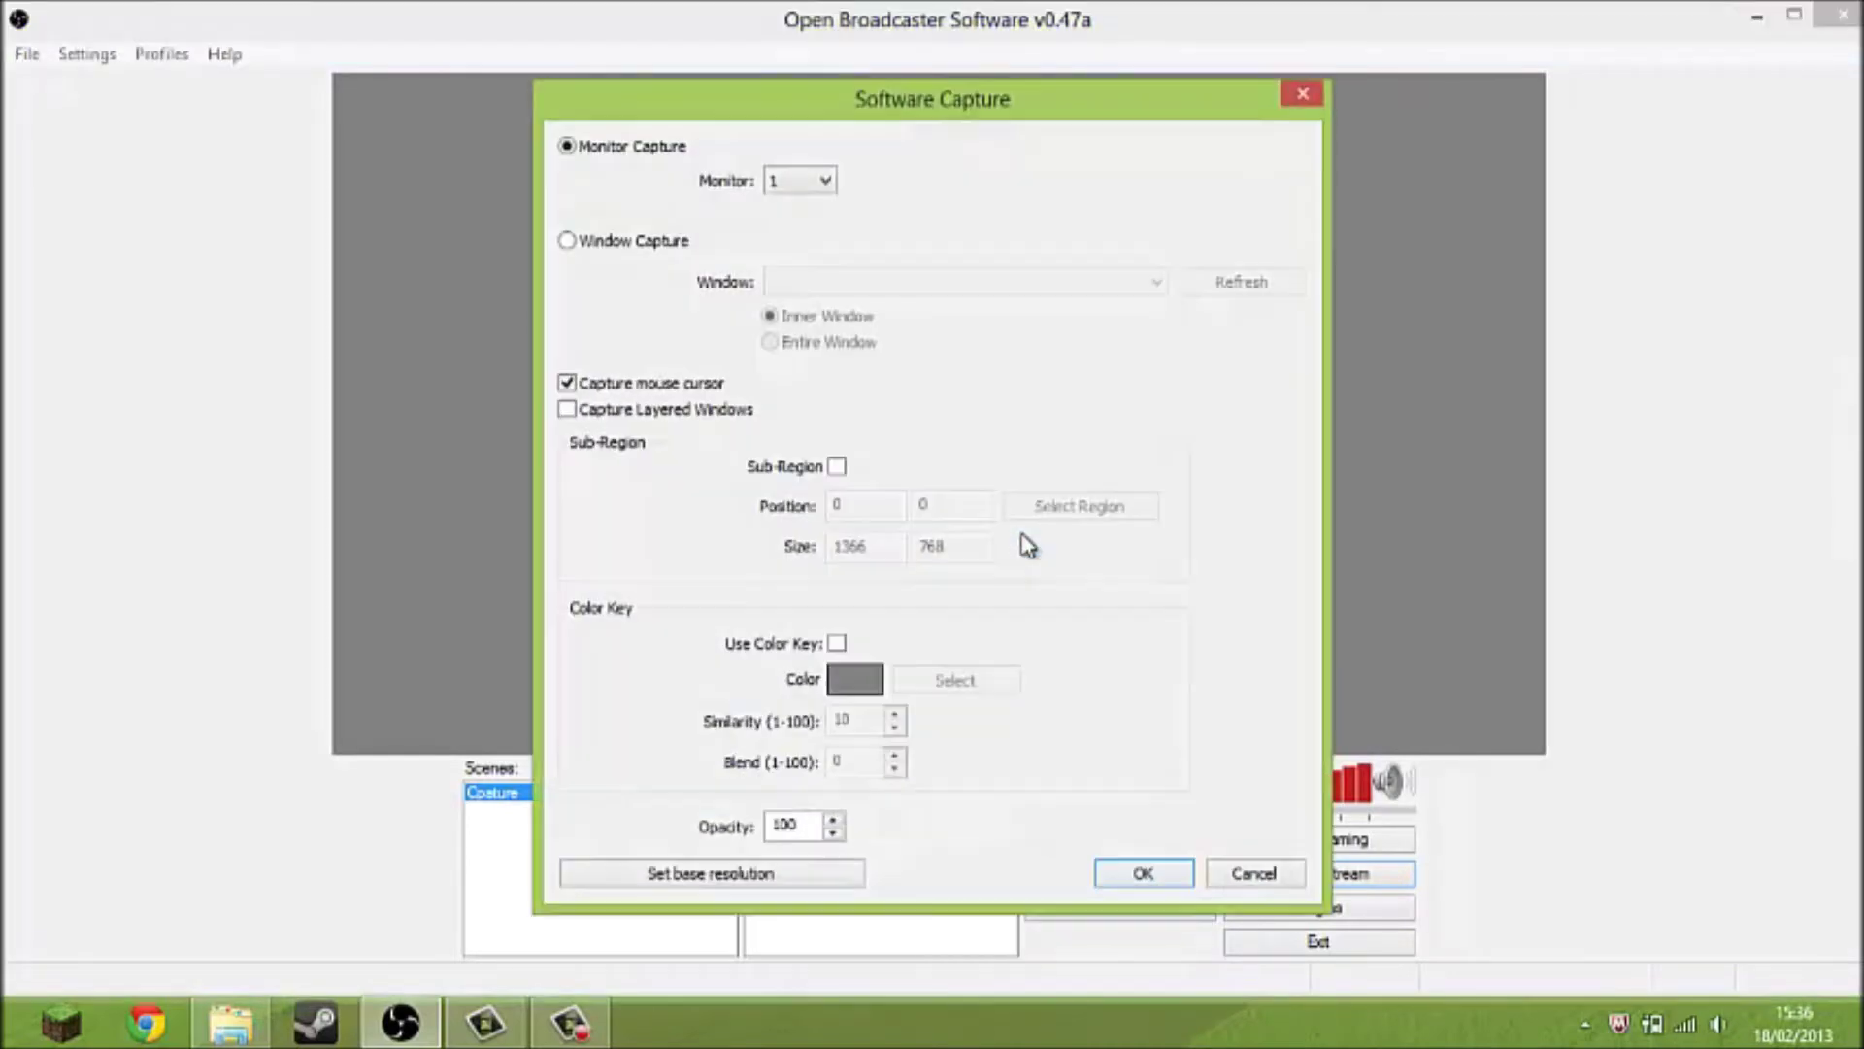
left_click(1138, 871)
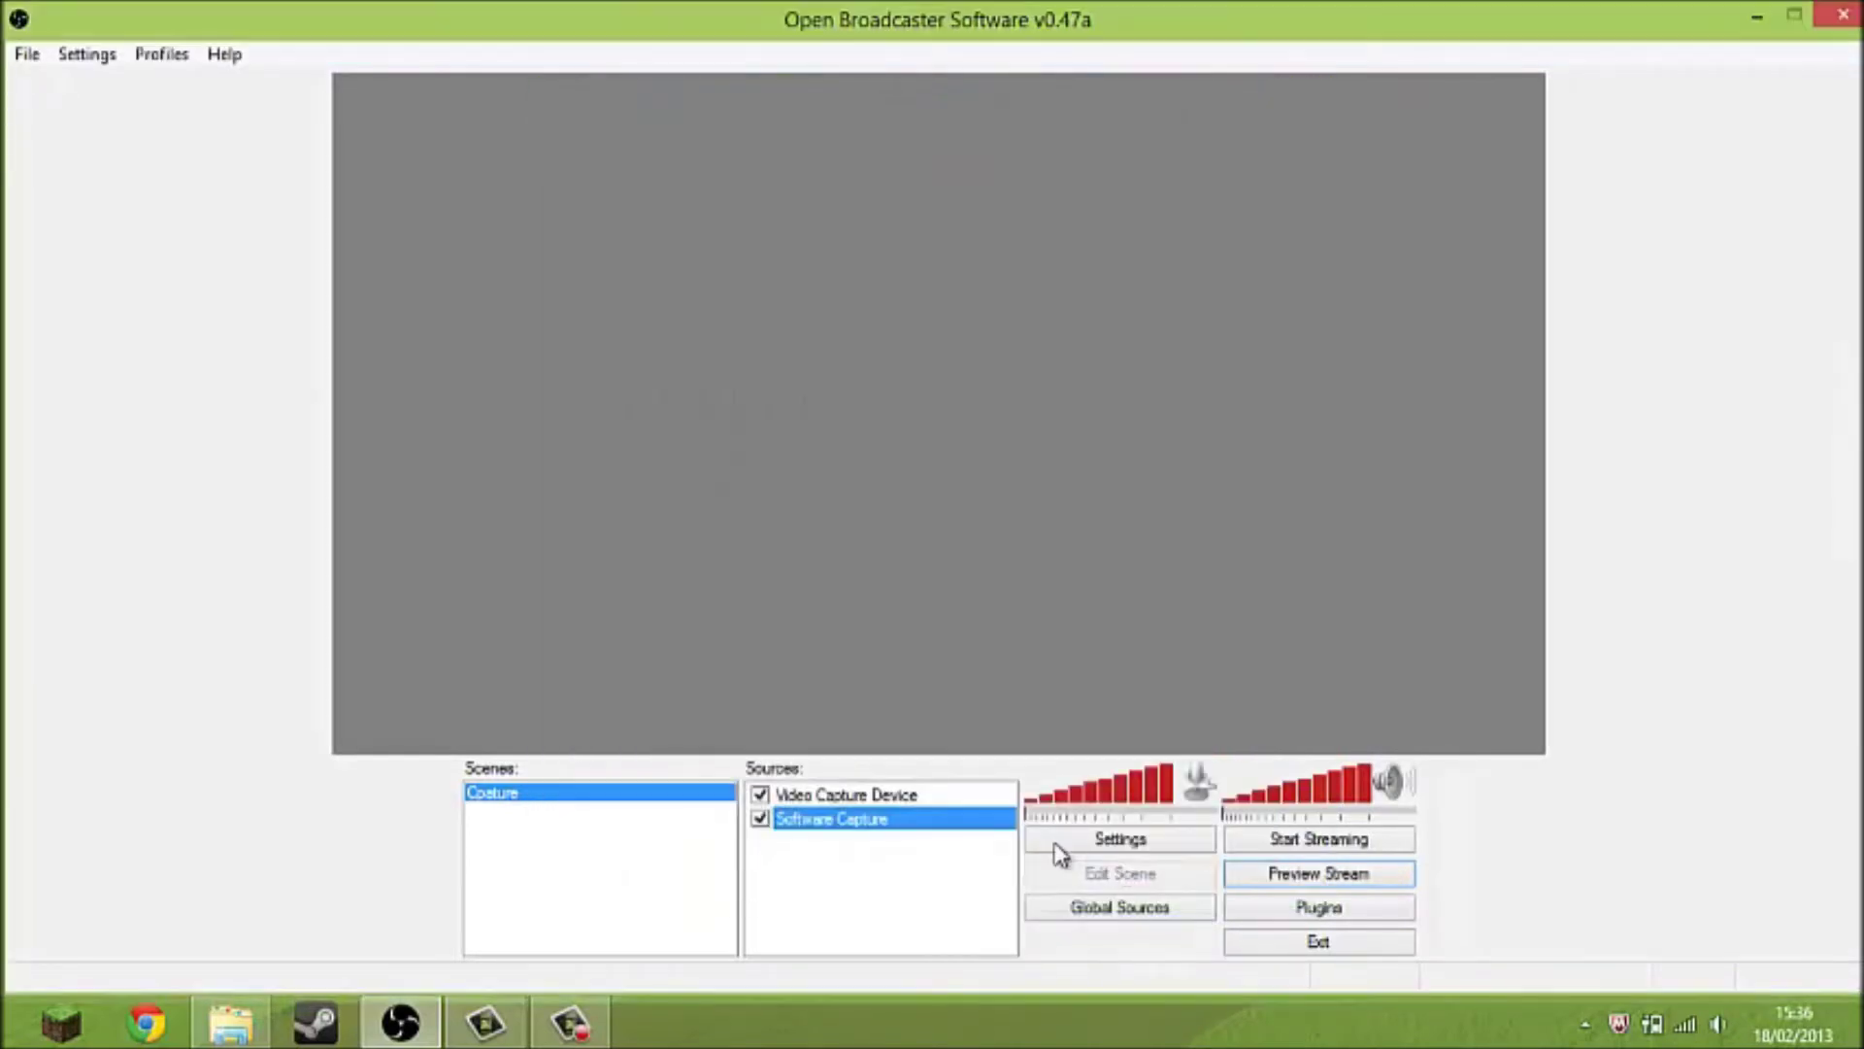
Run and stop a preview of the scene with both sources, then select the webcam source.
left_click(1282, 879)
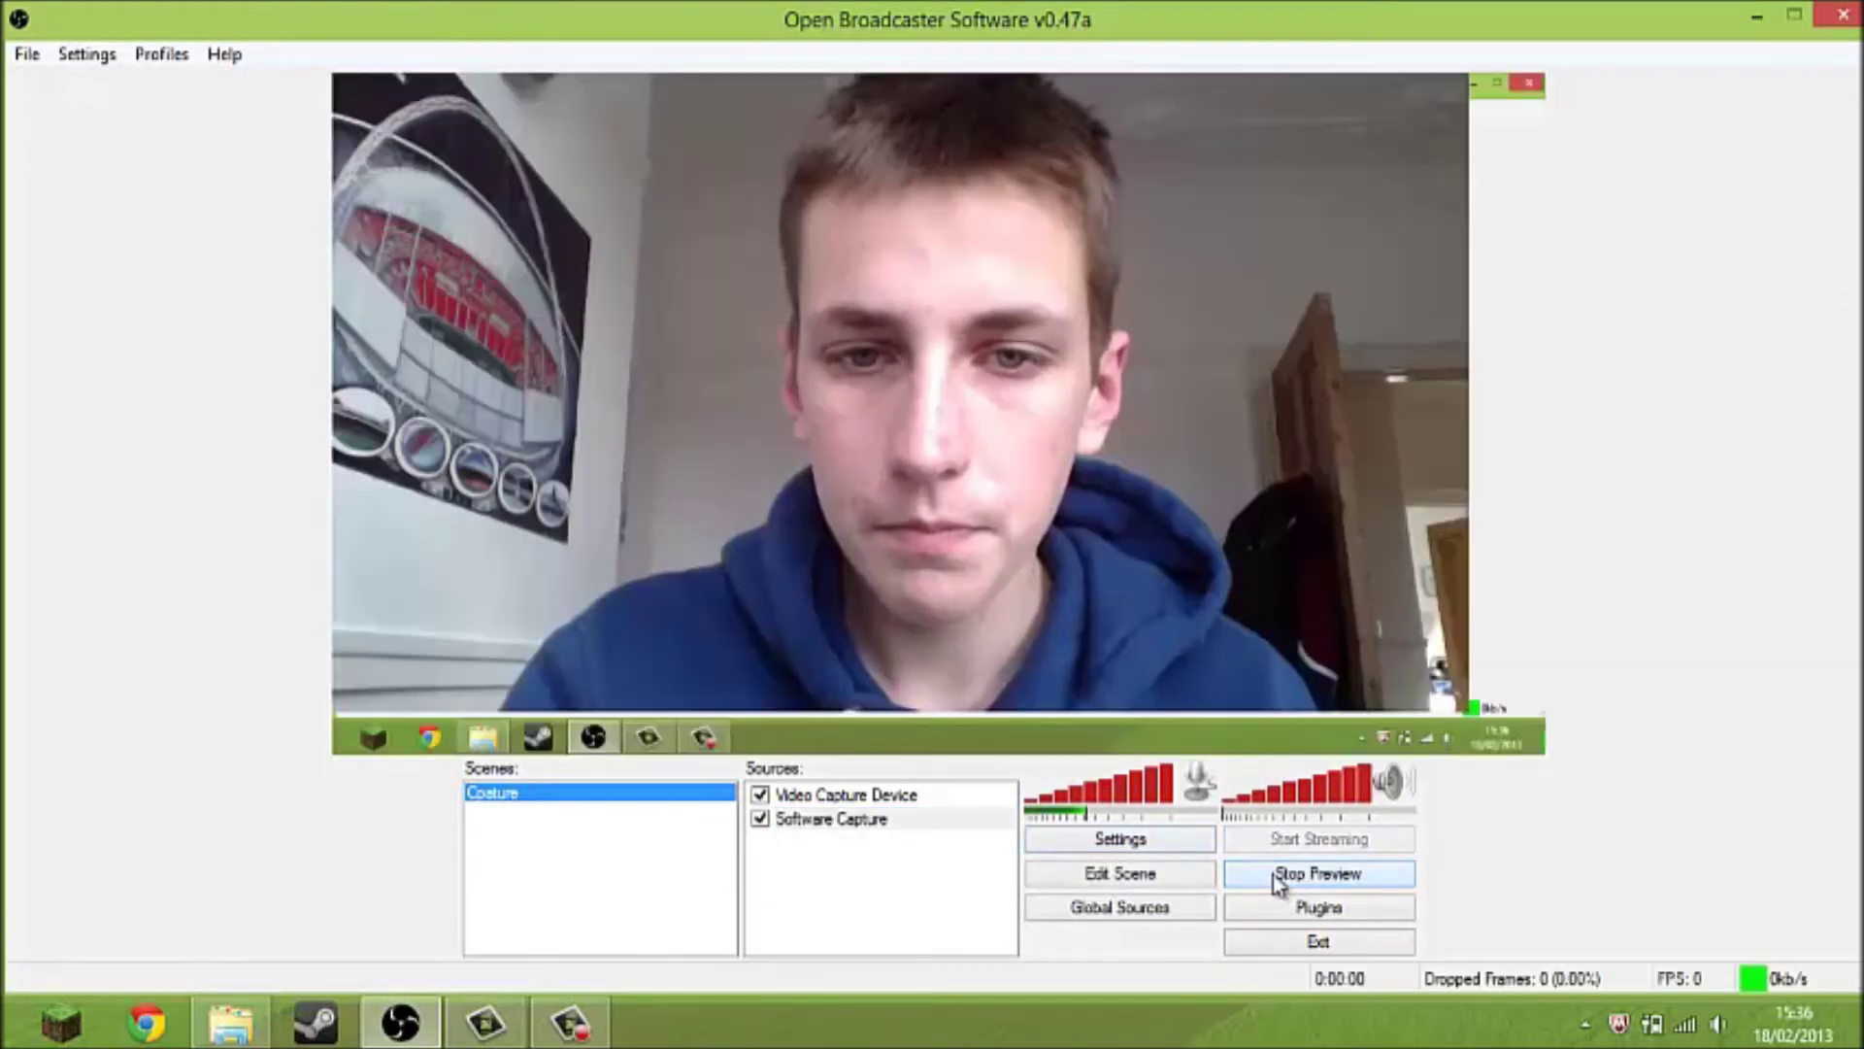
left_click(1275, 877)
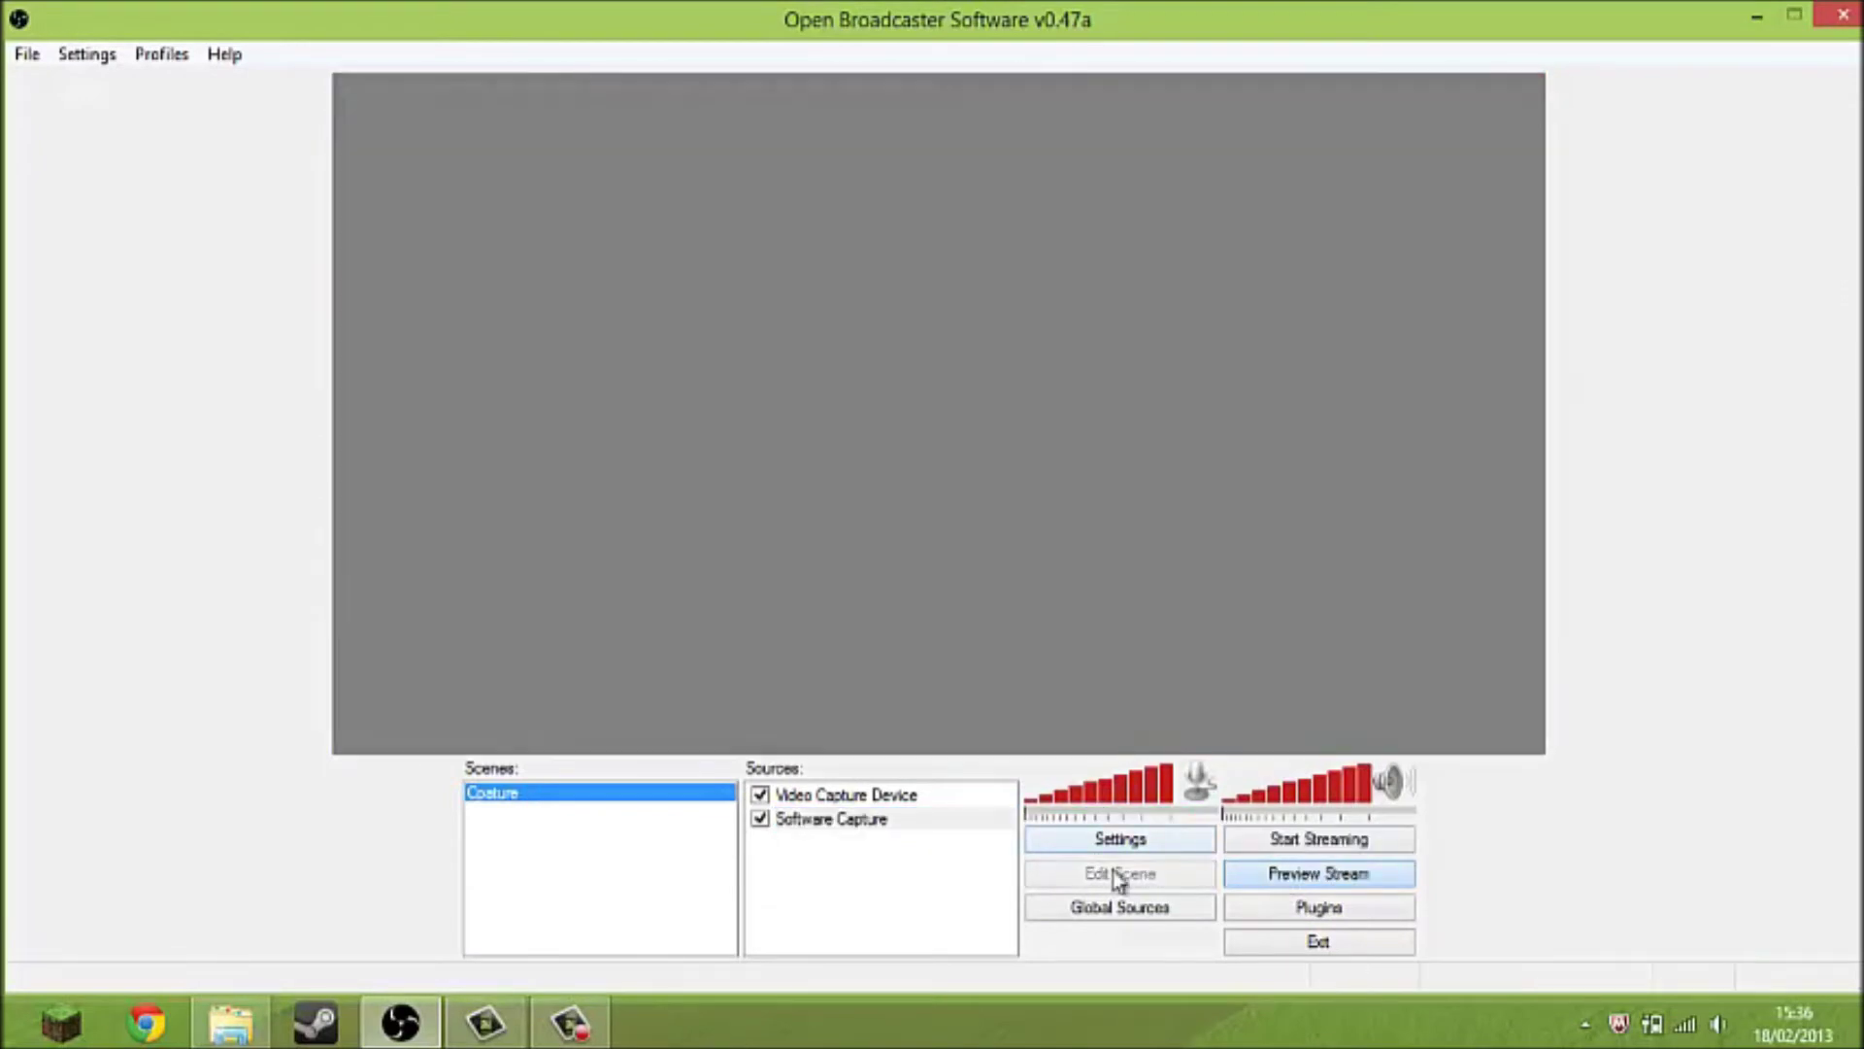
left_click(886, 798)
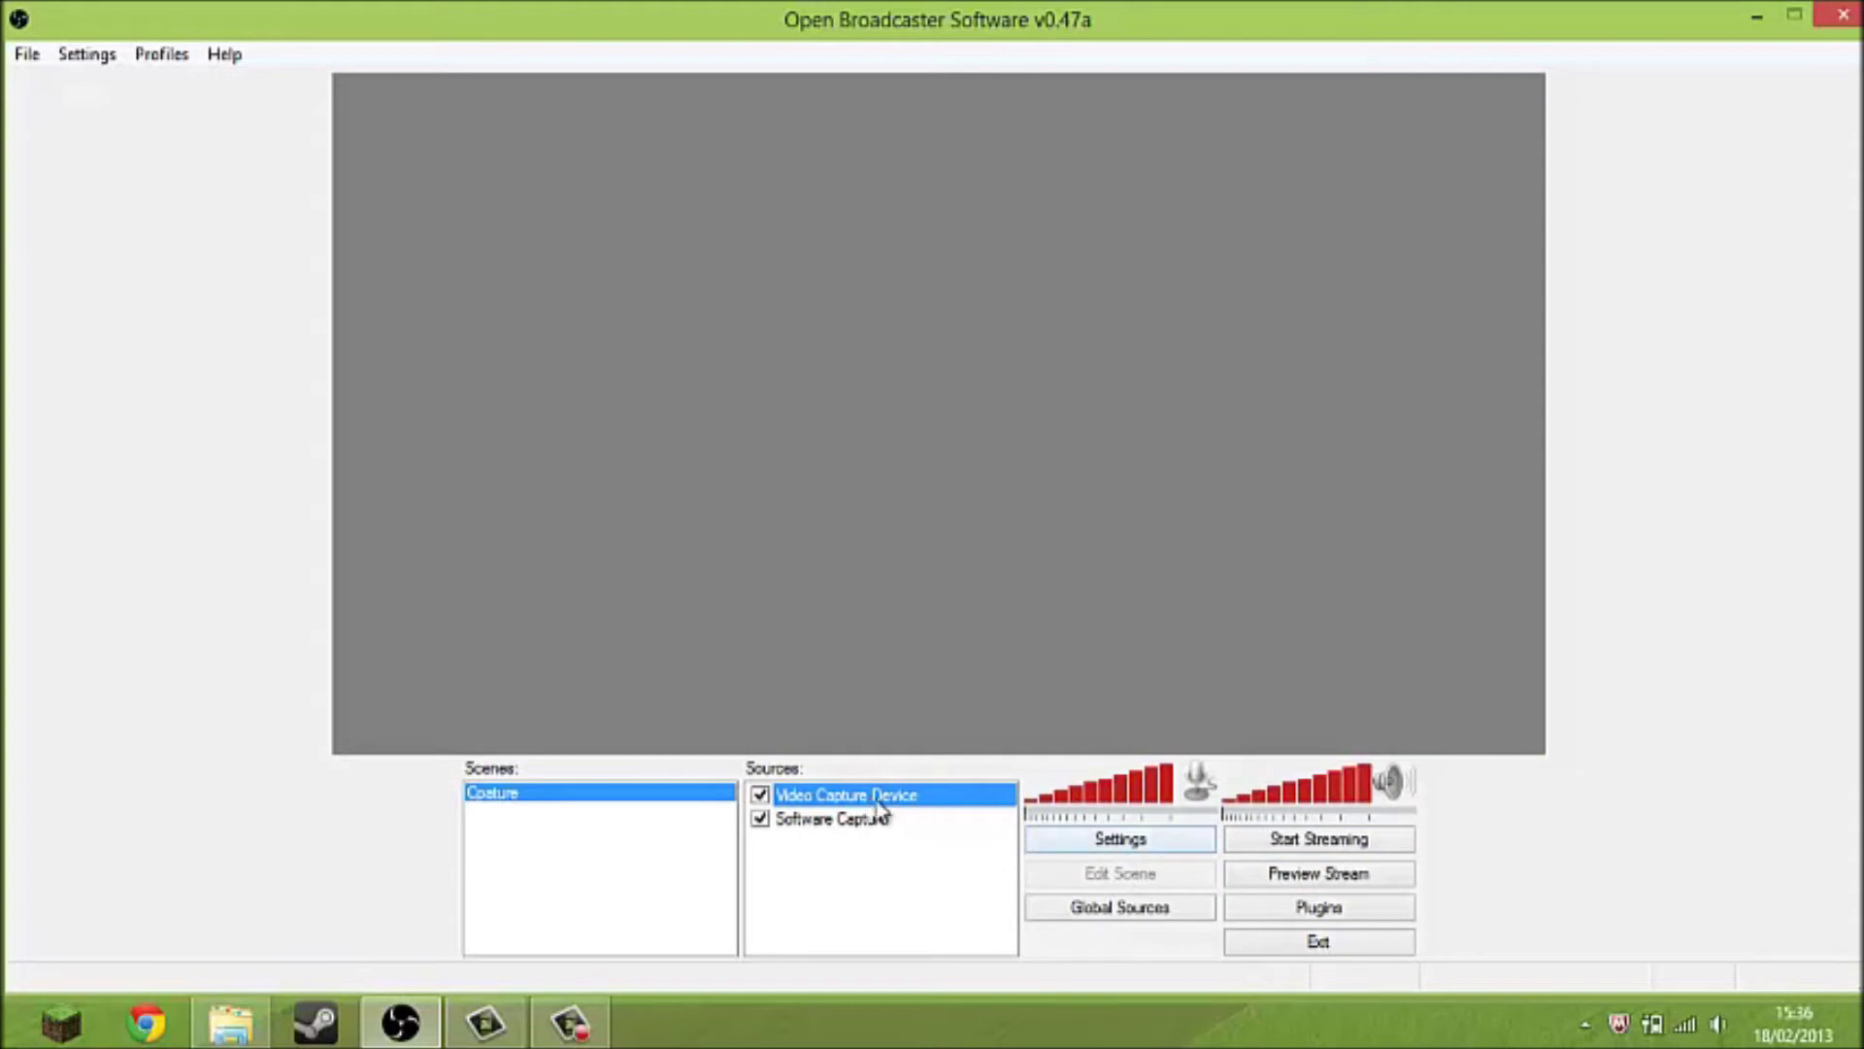
Inspect the webcam source's options and settings without changes, then start previewing the Capture scene.
right_click(874, 796)
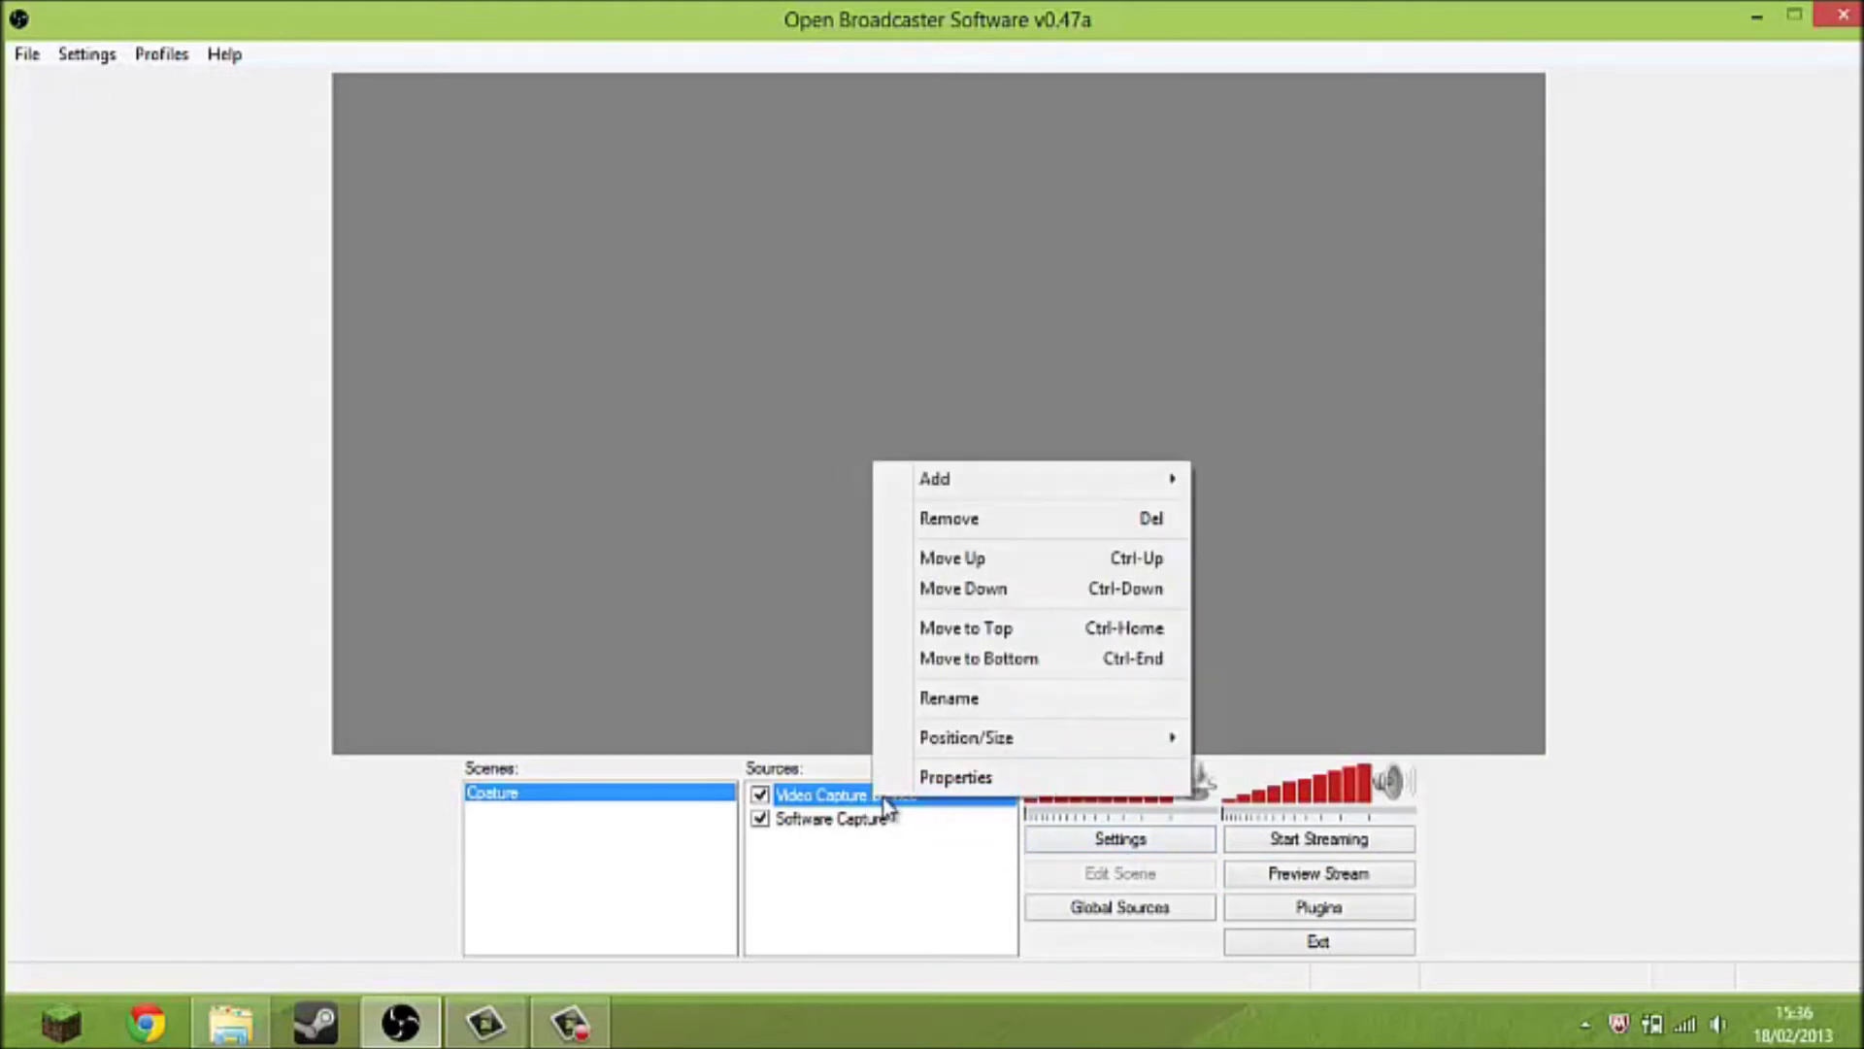
mouse_move(987, 745)
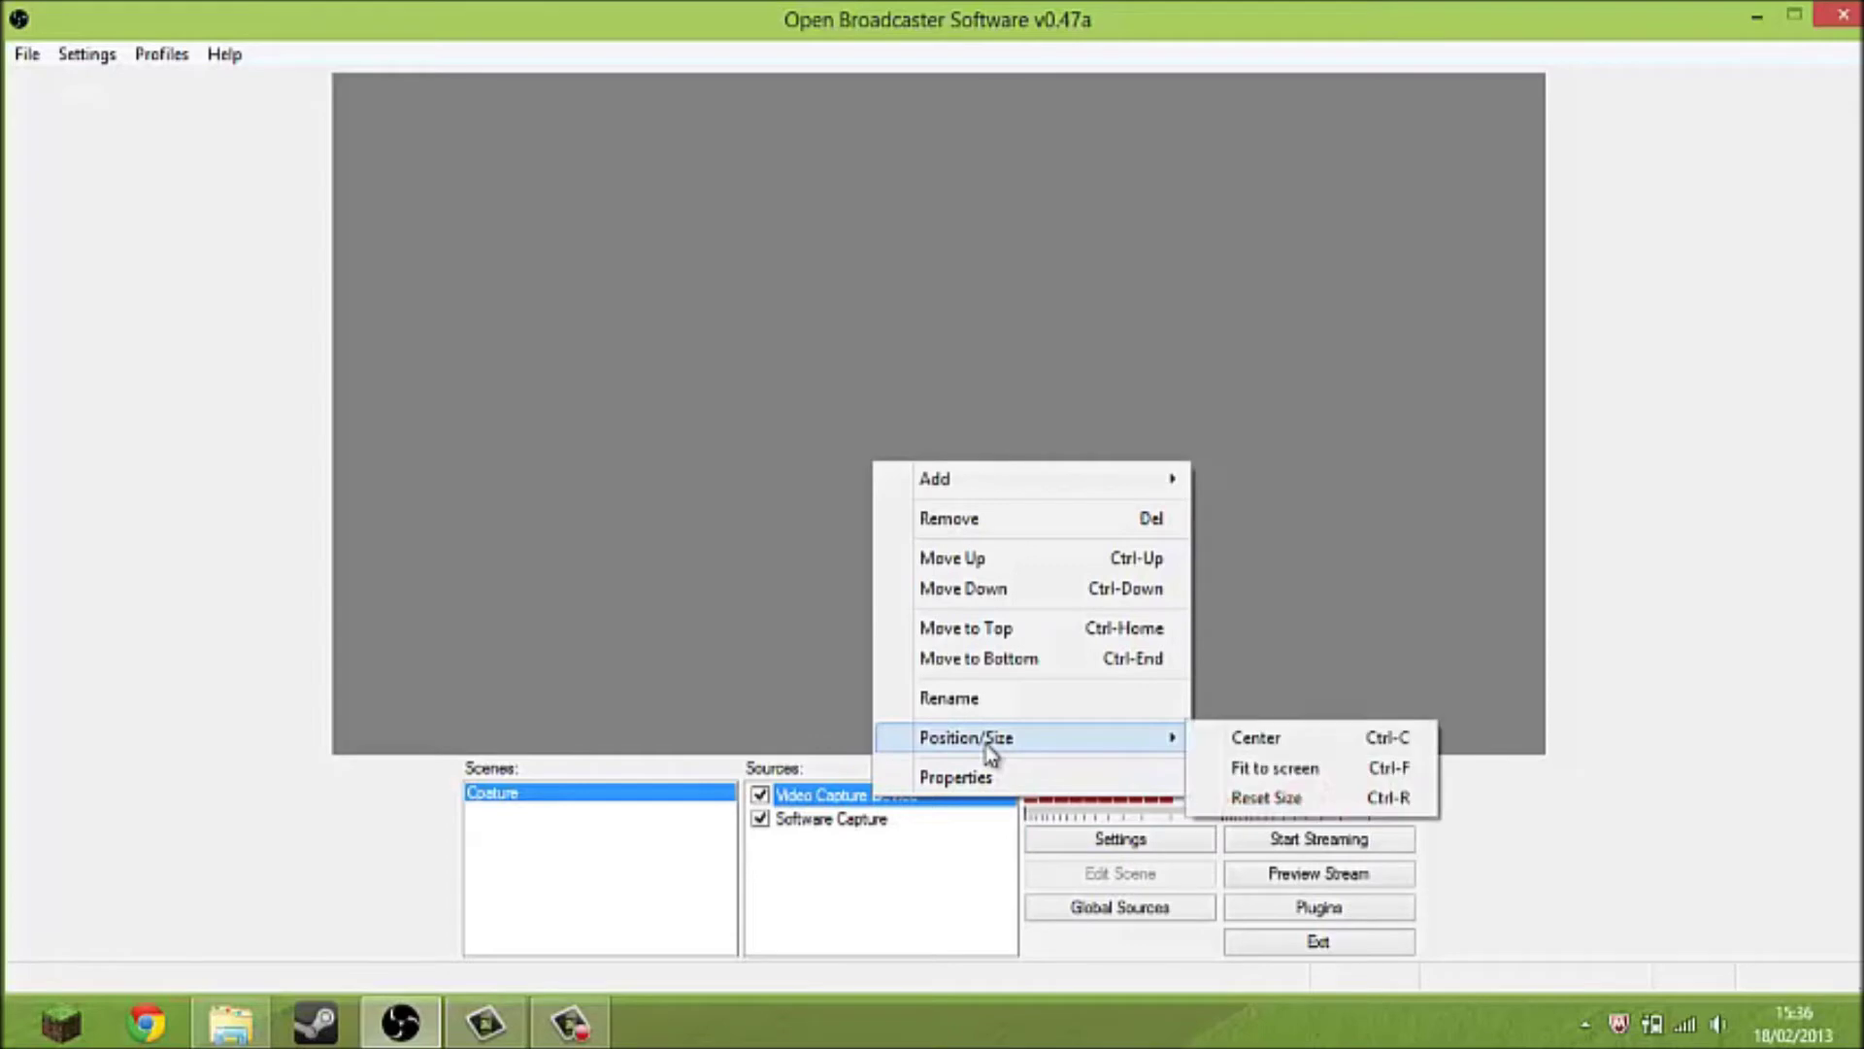
left_click(1142, 851)
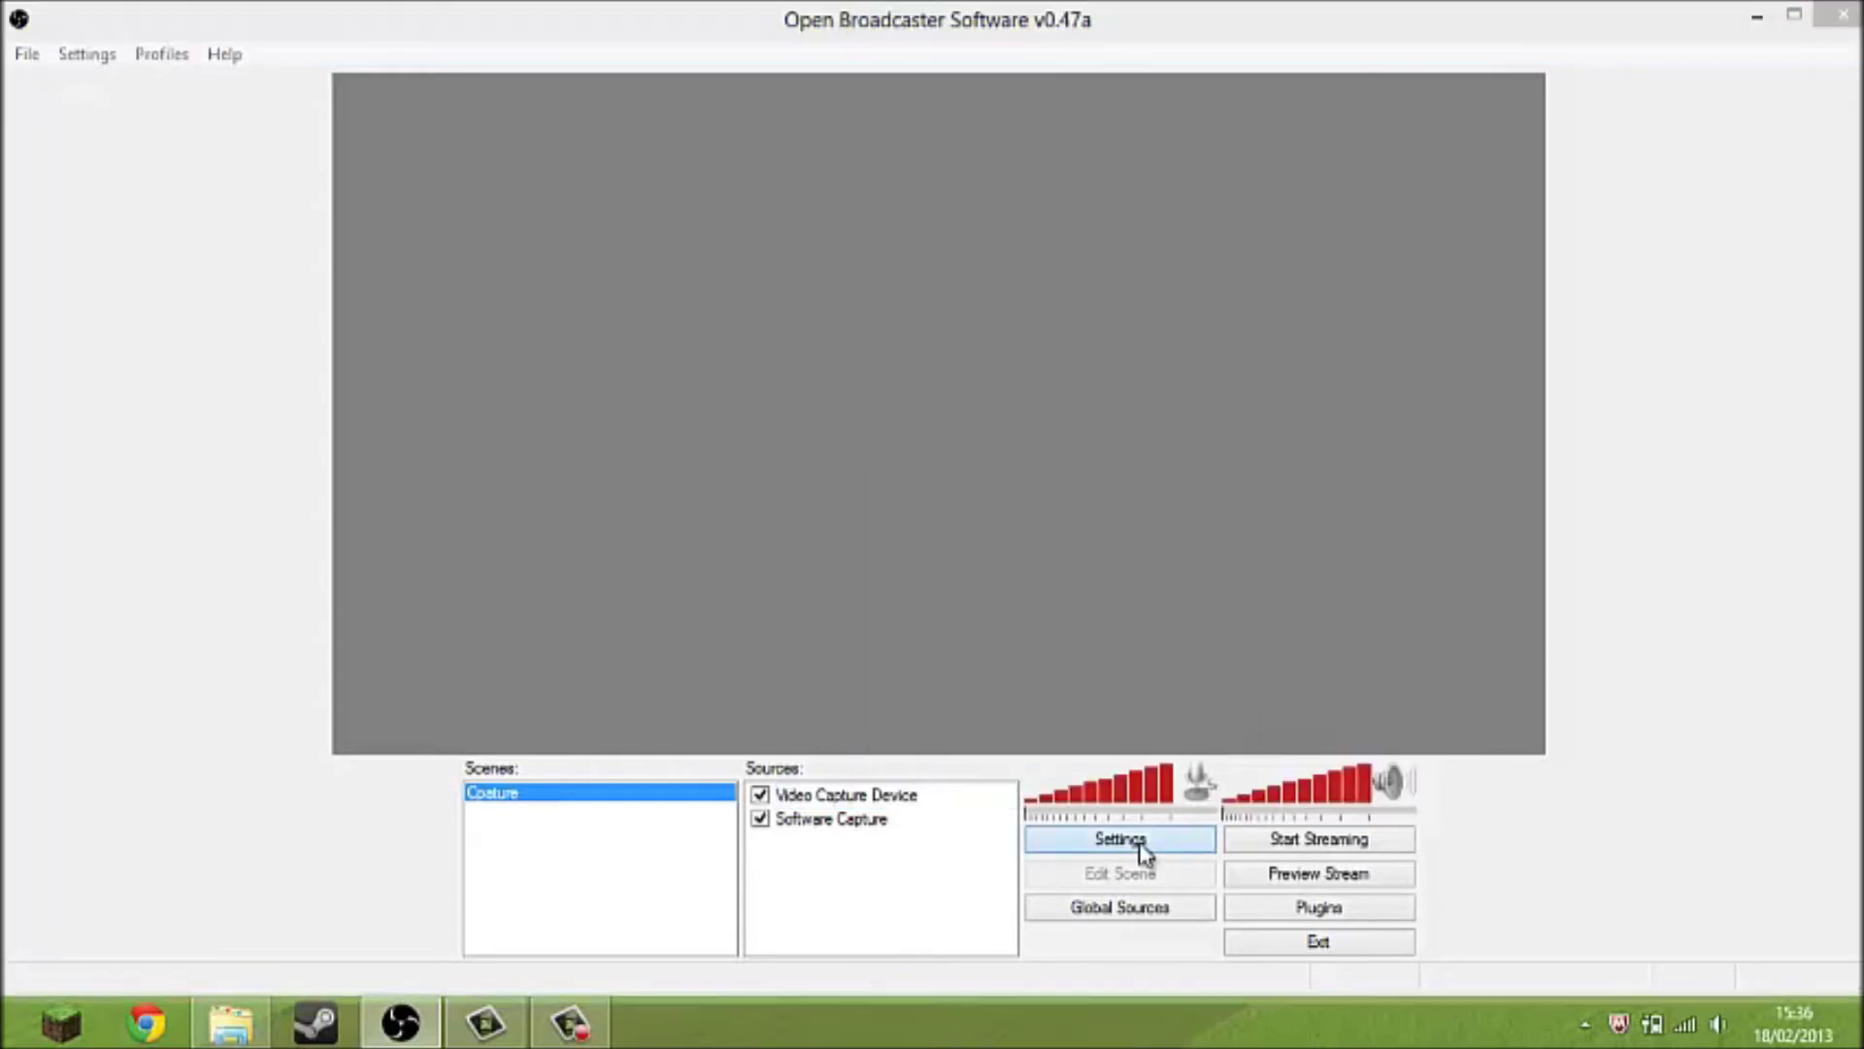
left_click(1311, 890)
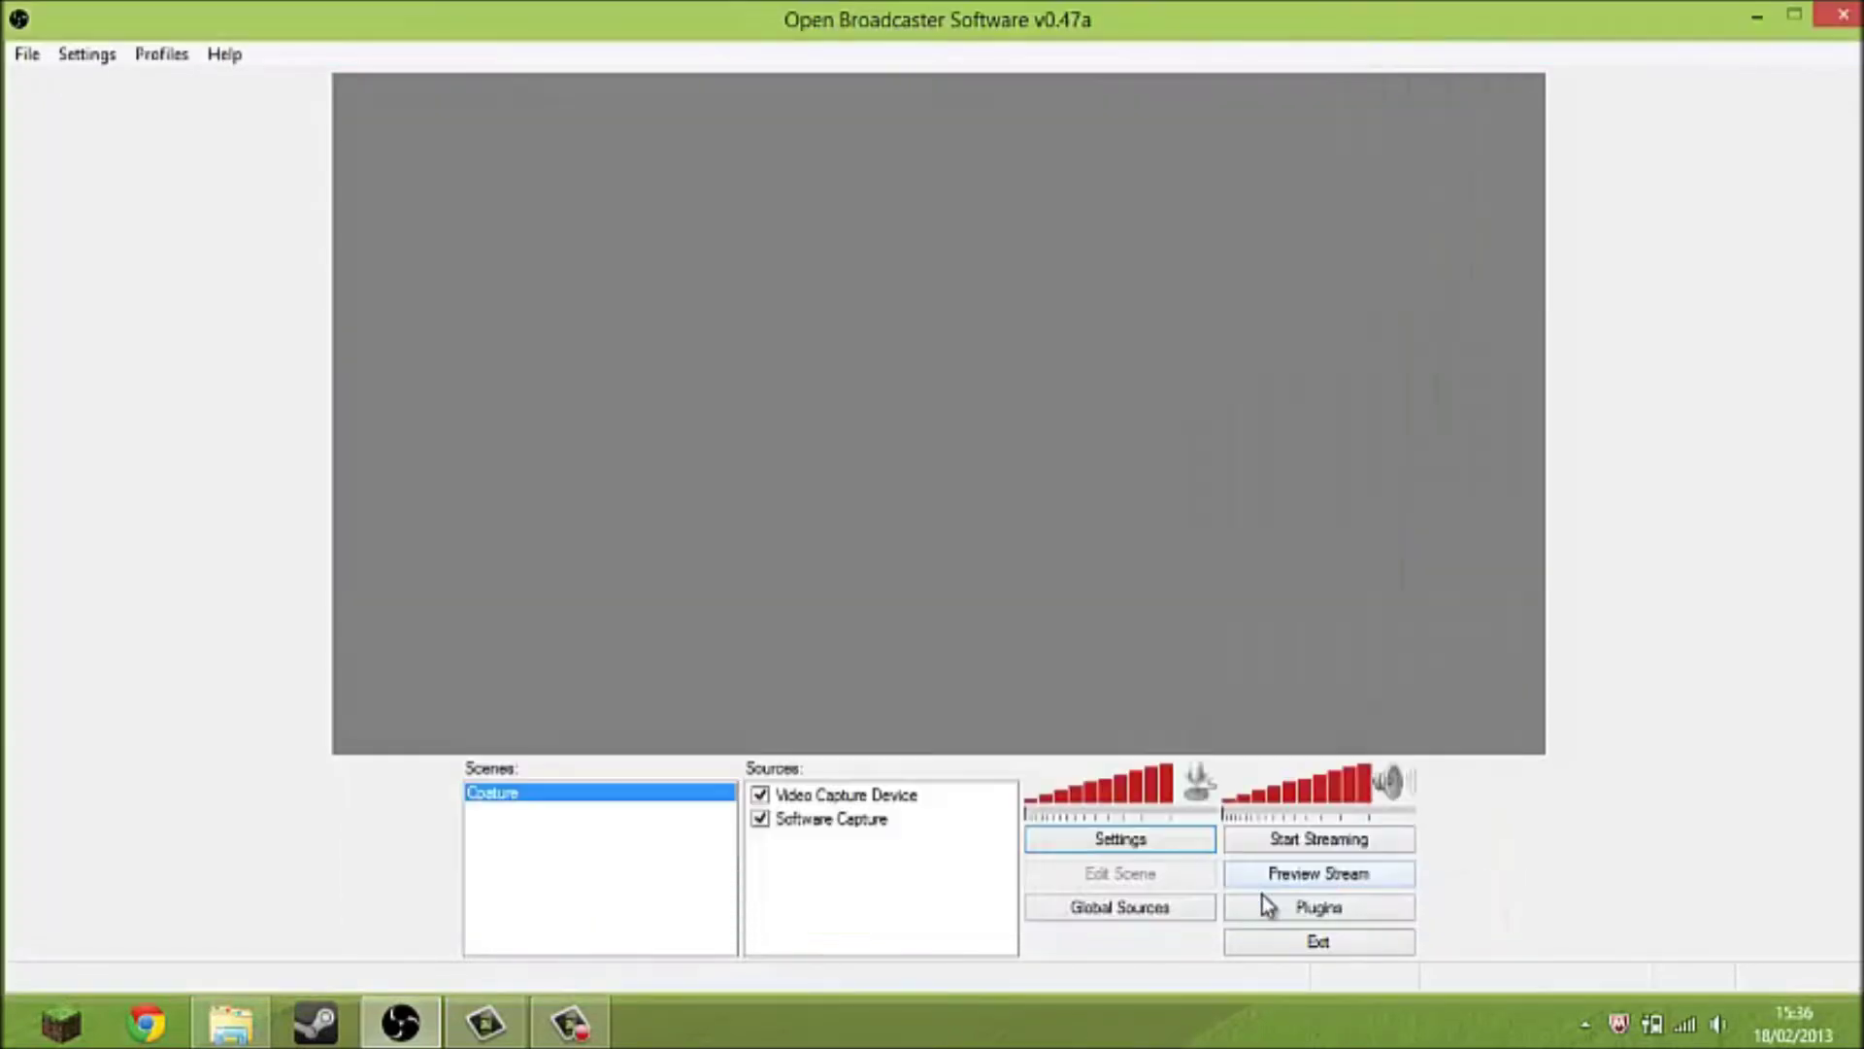
left_click(801, 801)
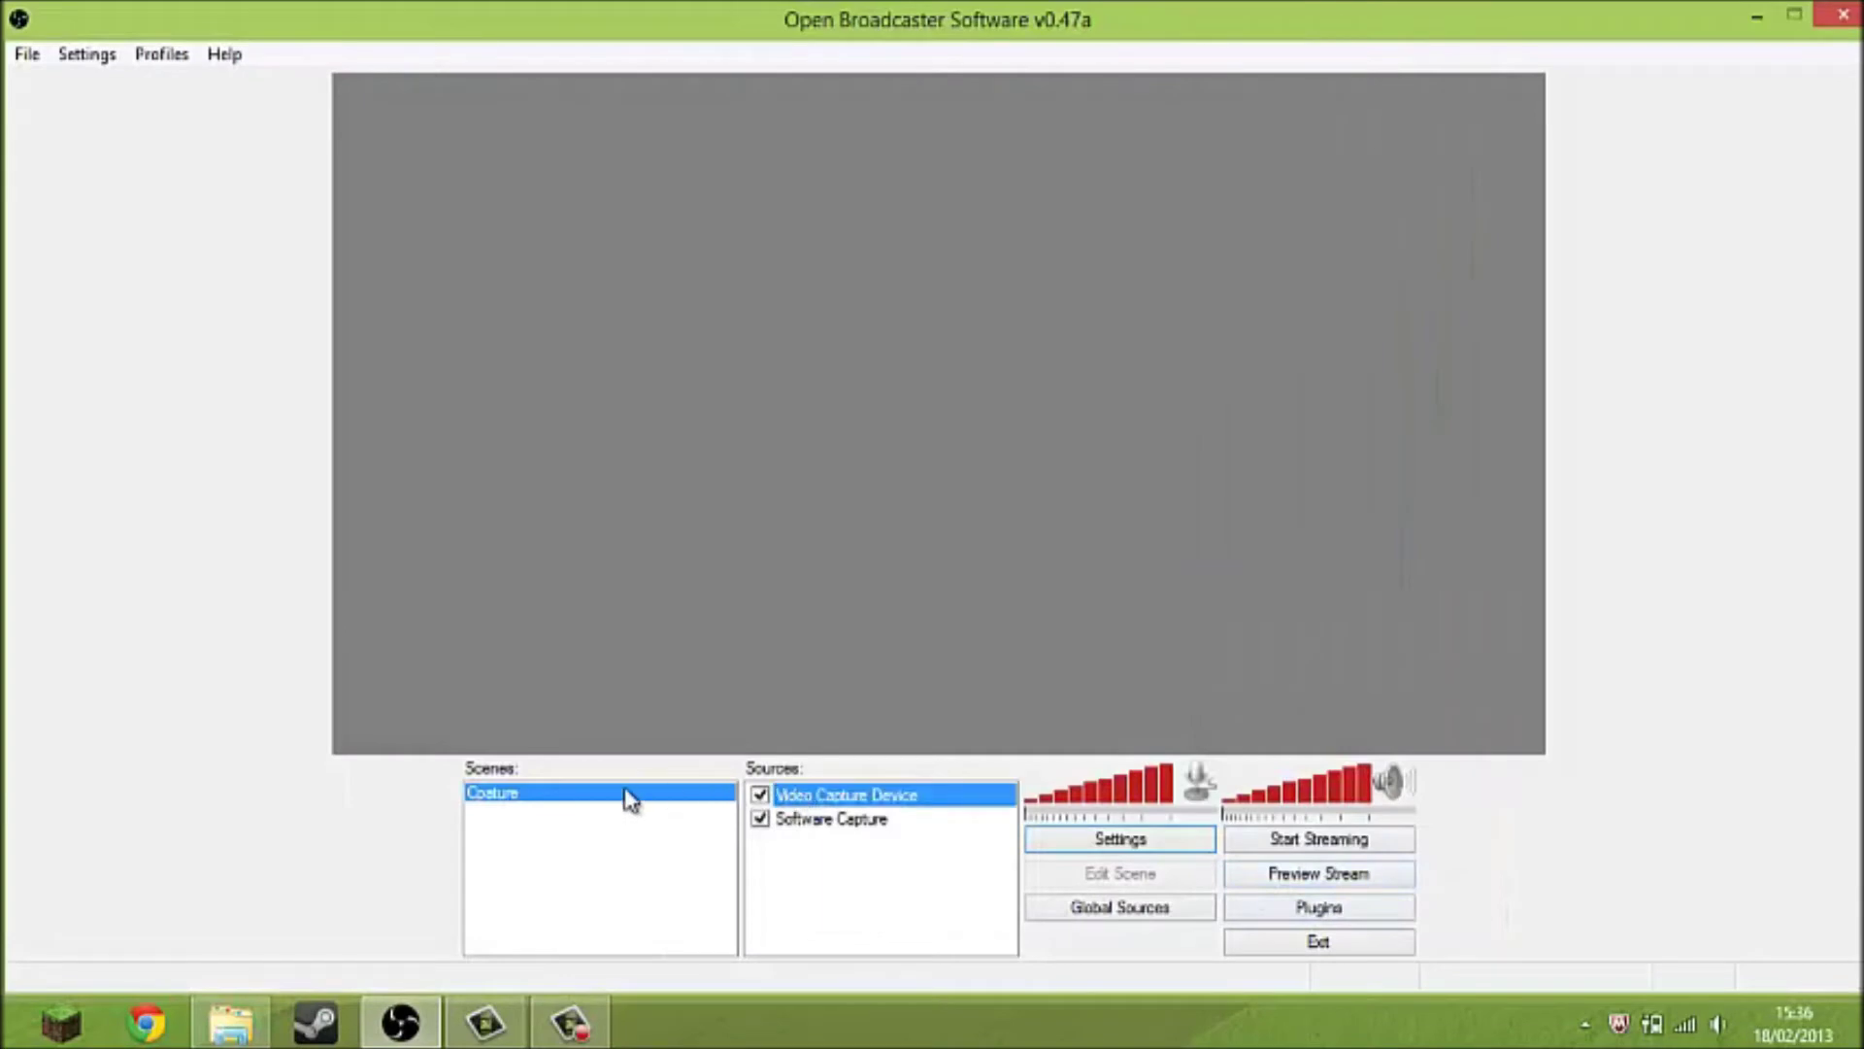
left_click(839, 821)
left_click(1298, 874)
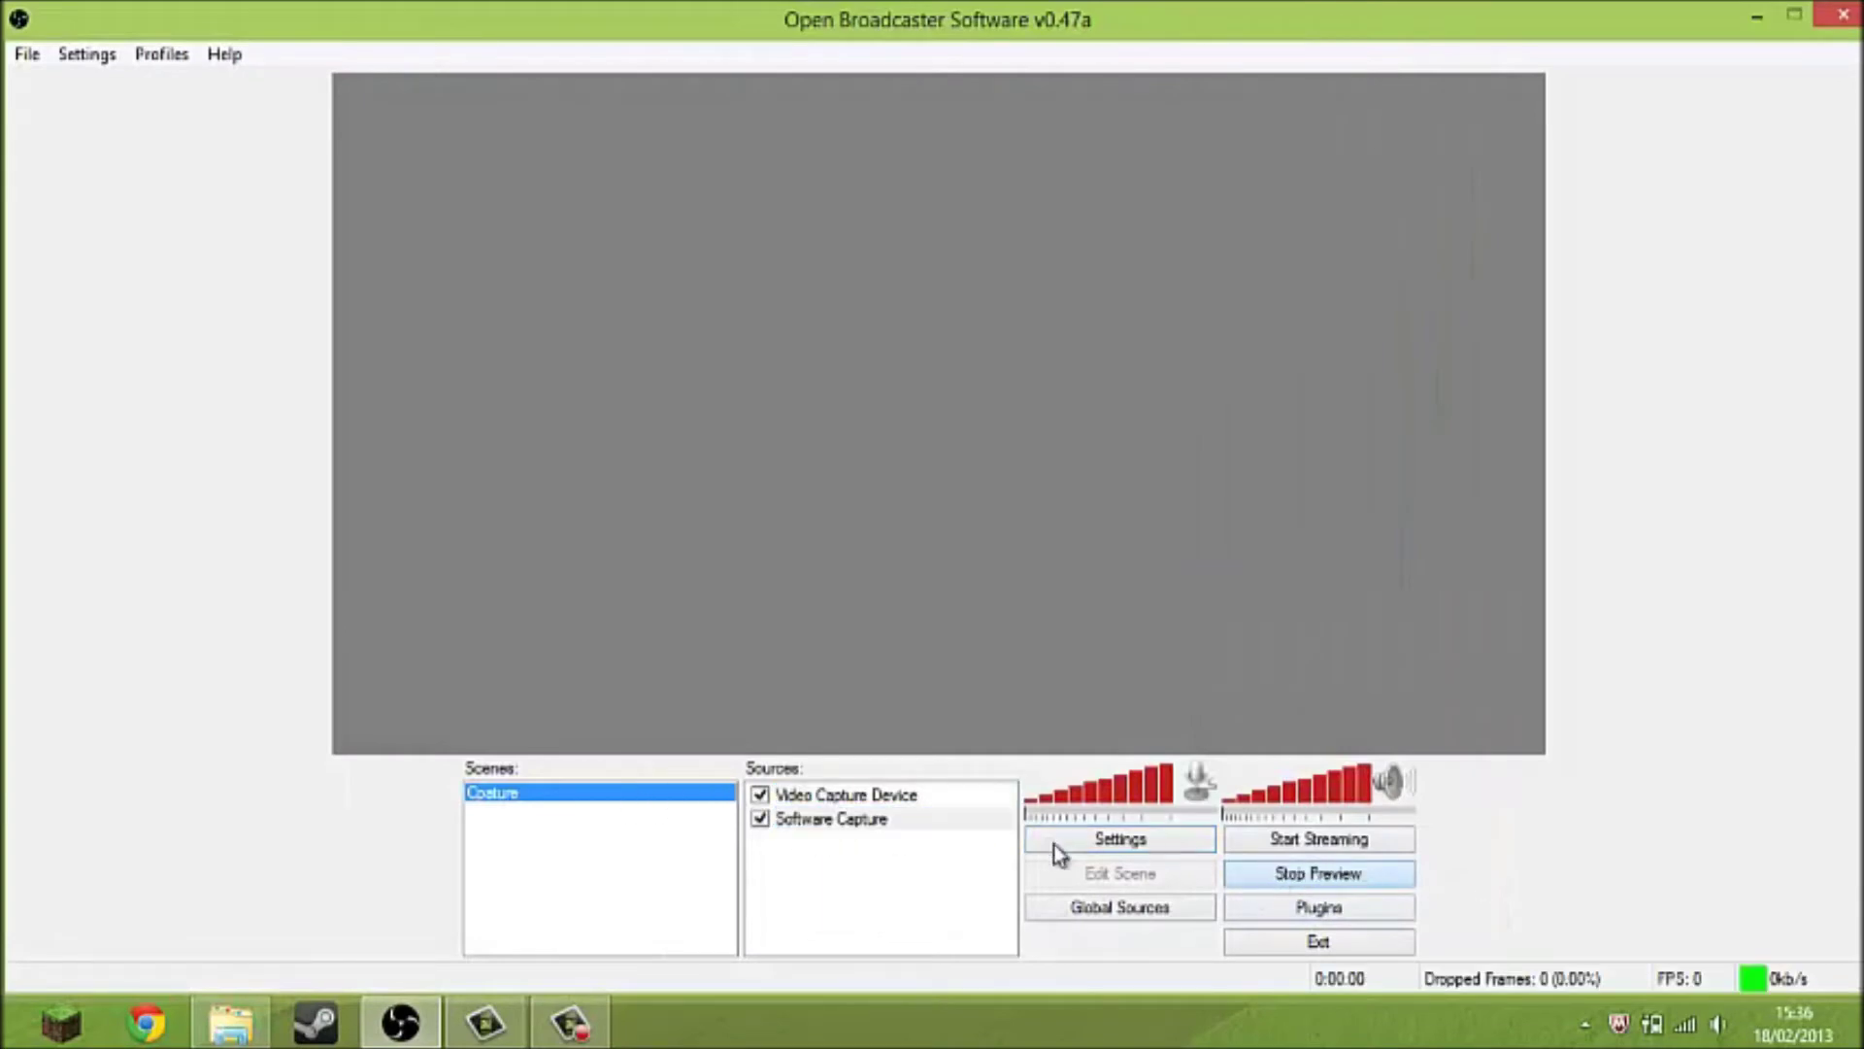
Resize the webcam into a small box in the preview's top-right corner, then stop the preview.
left_click(894, 794)
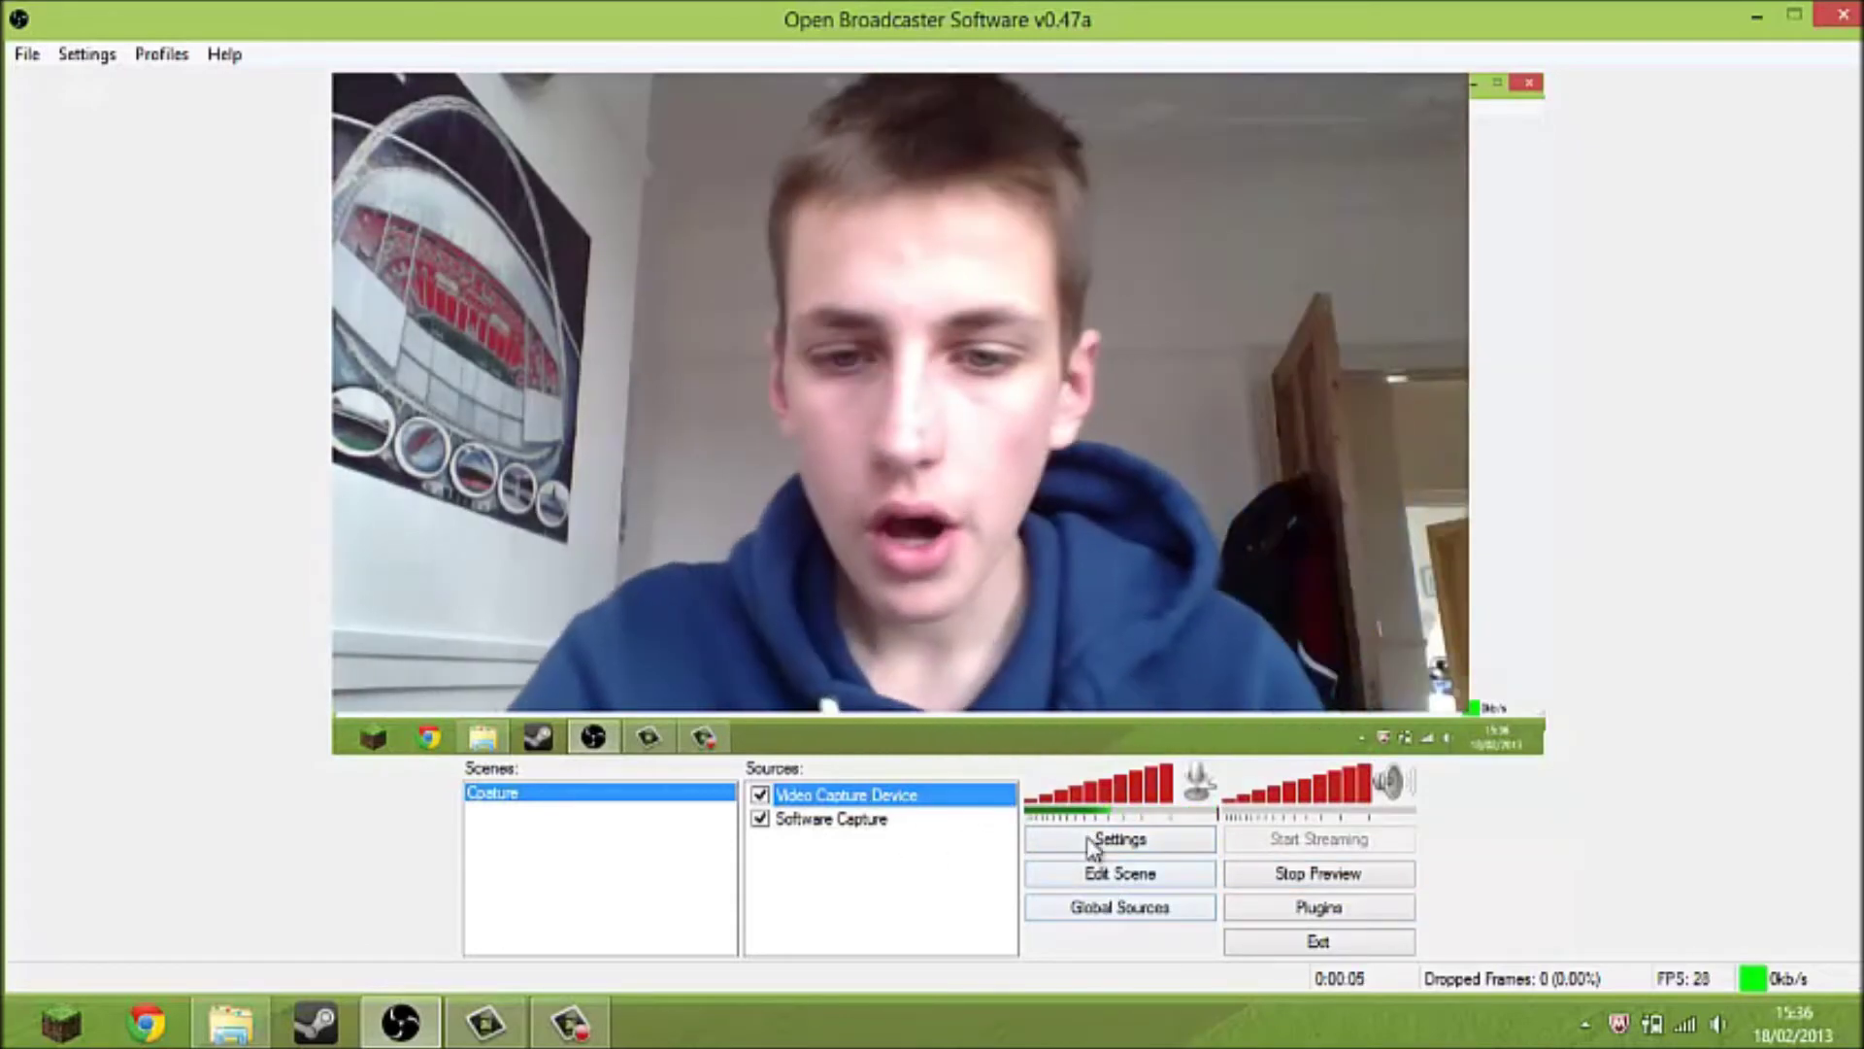
left_click(1094, 872)
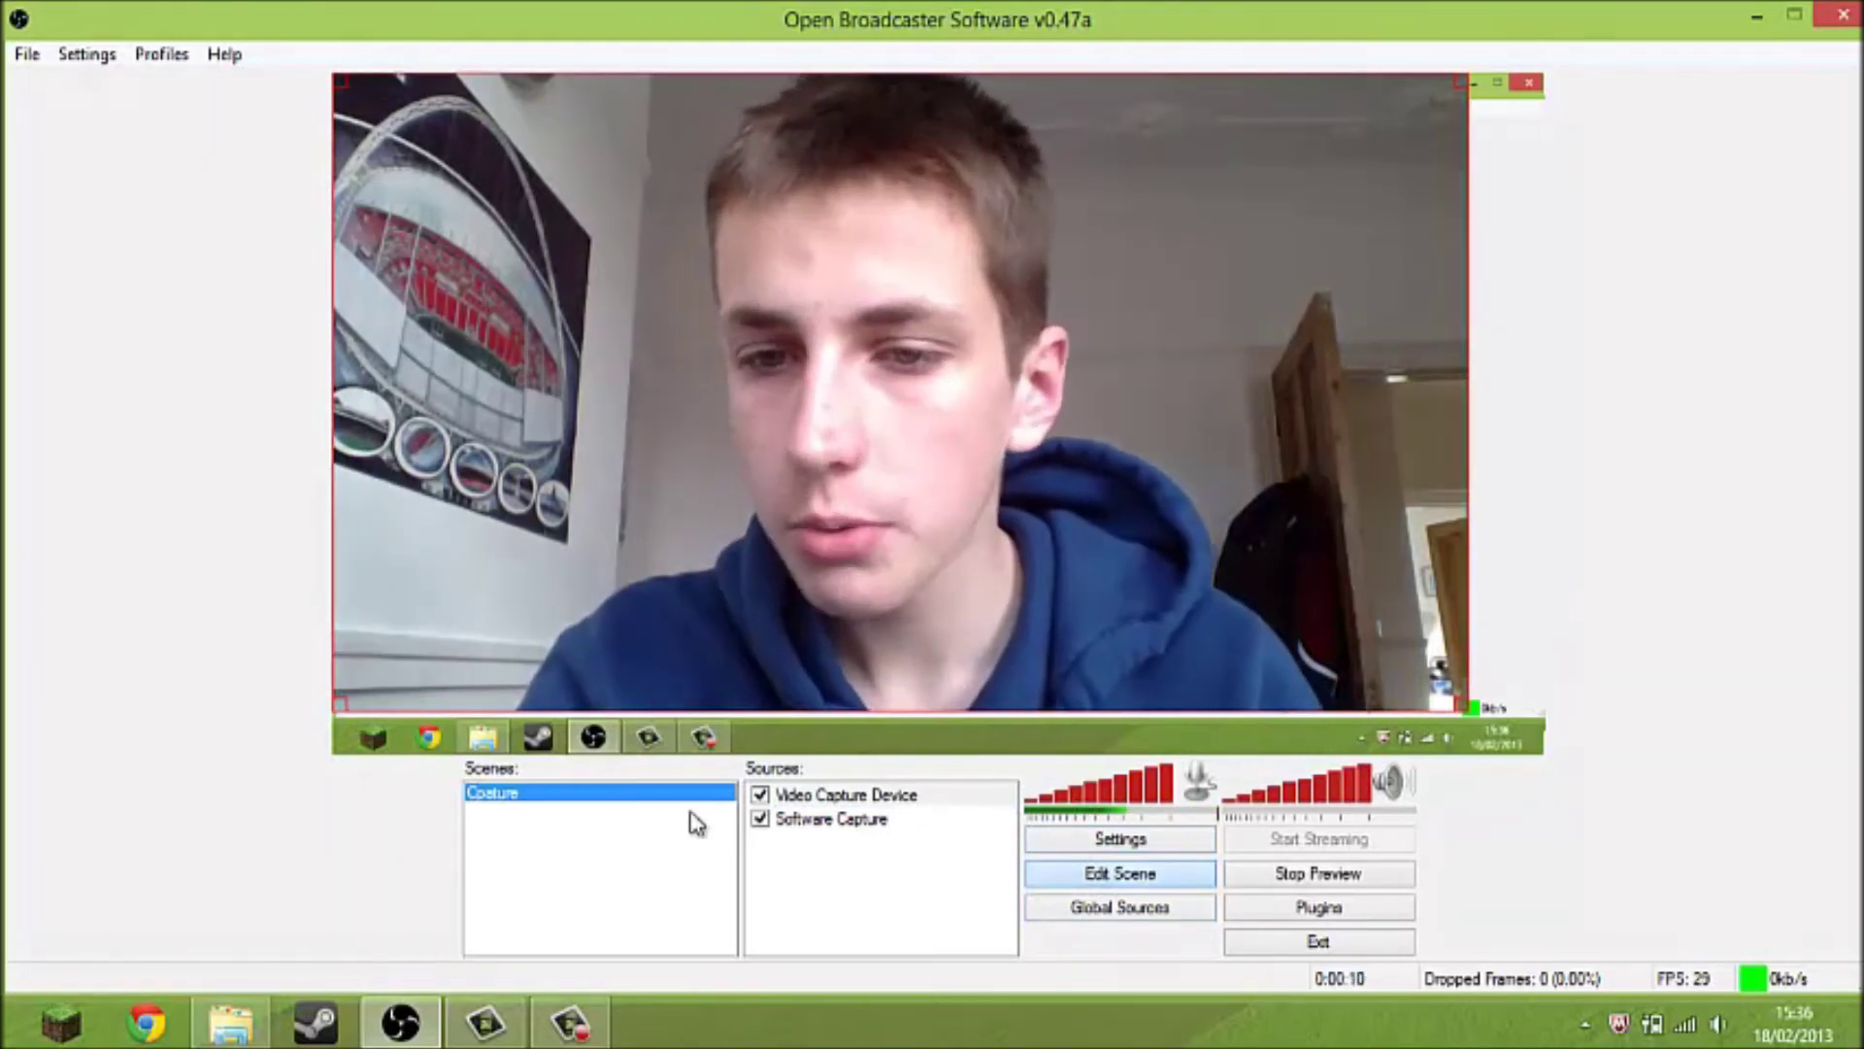
left_click_drag(340, 701, 1124, 262)
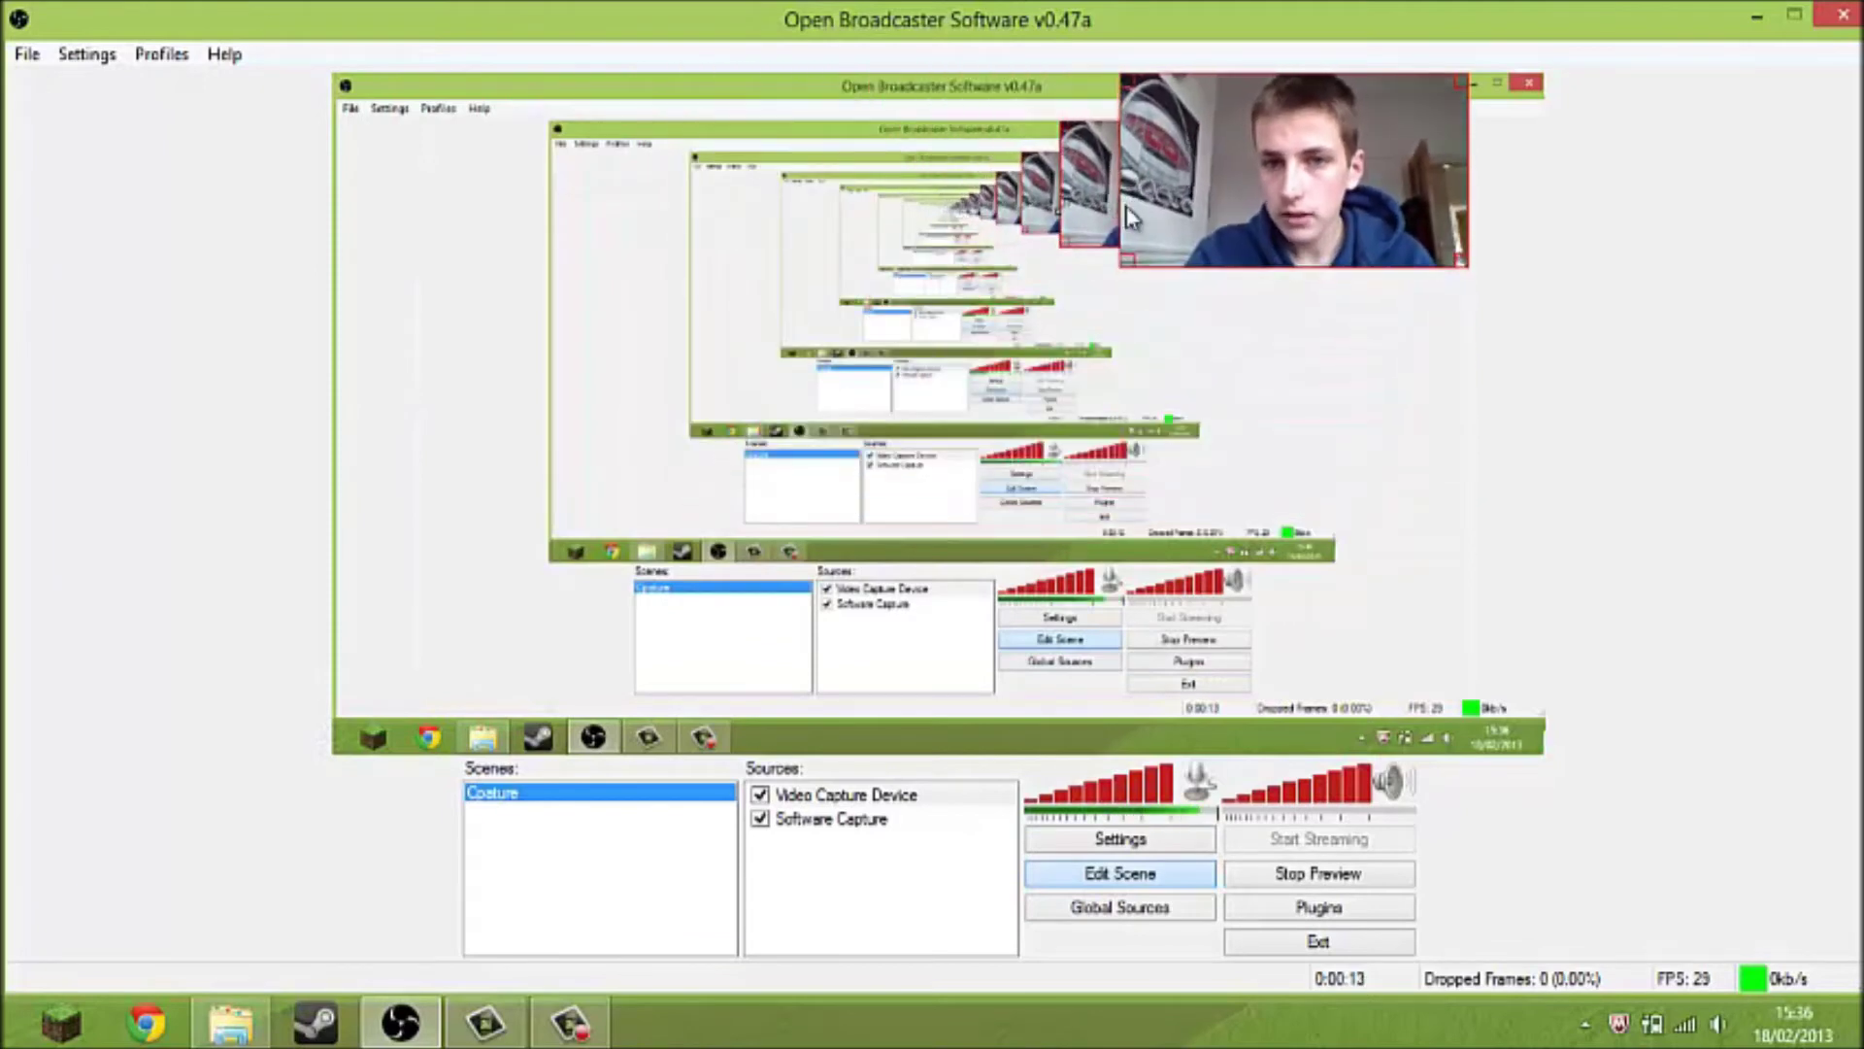
left_click_drag(1356, 204, 1428, 202)
left_click_drag(1227, 267, 1260, 251)
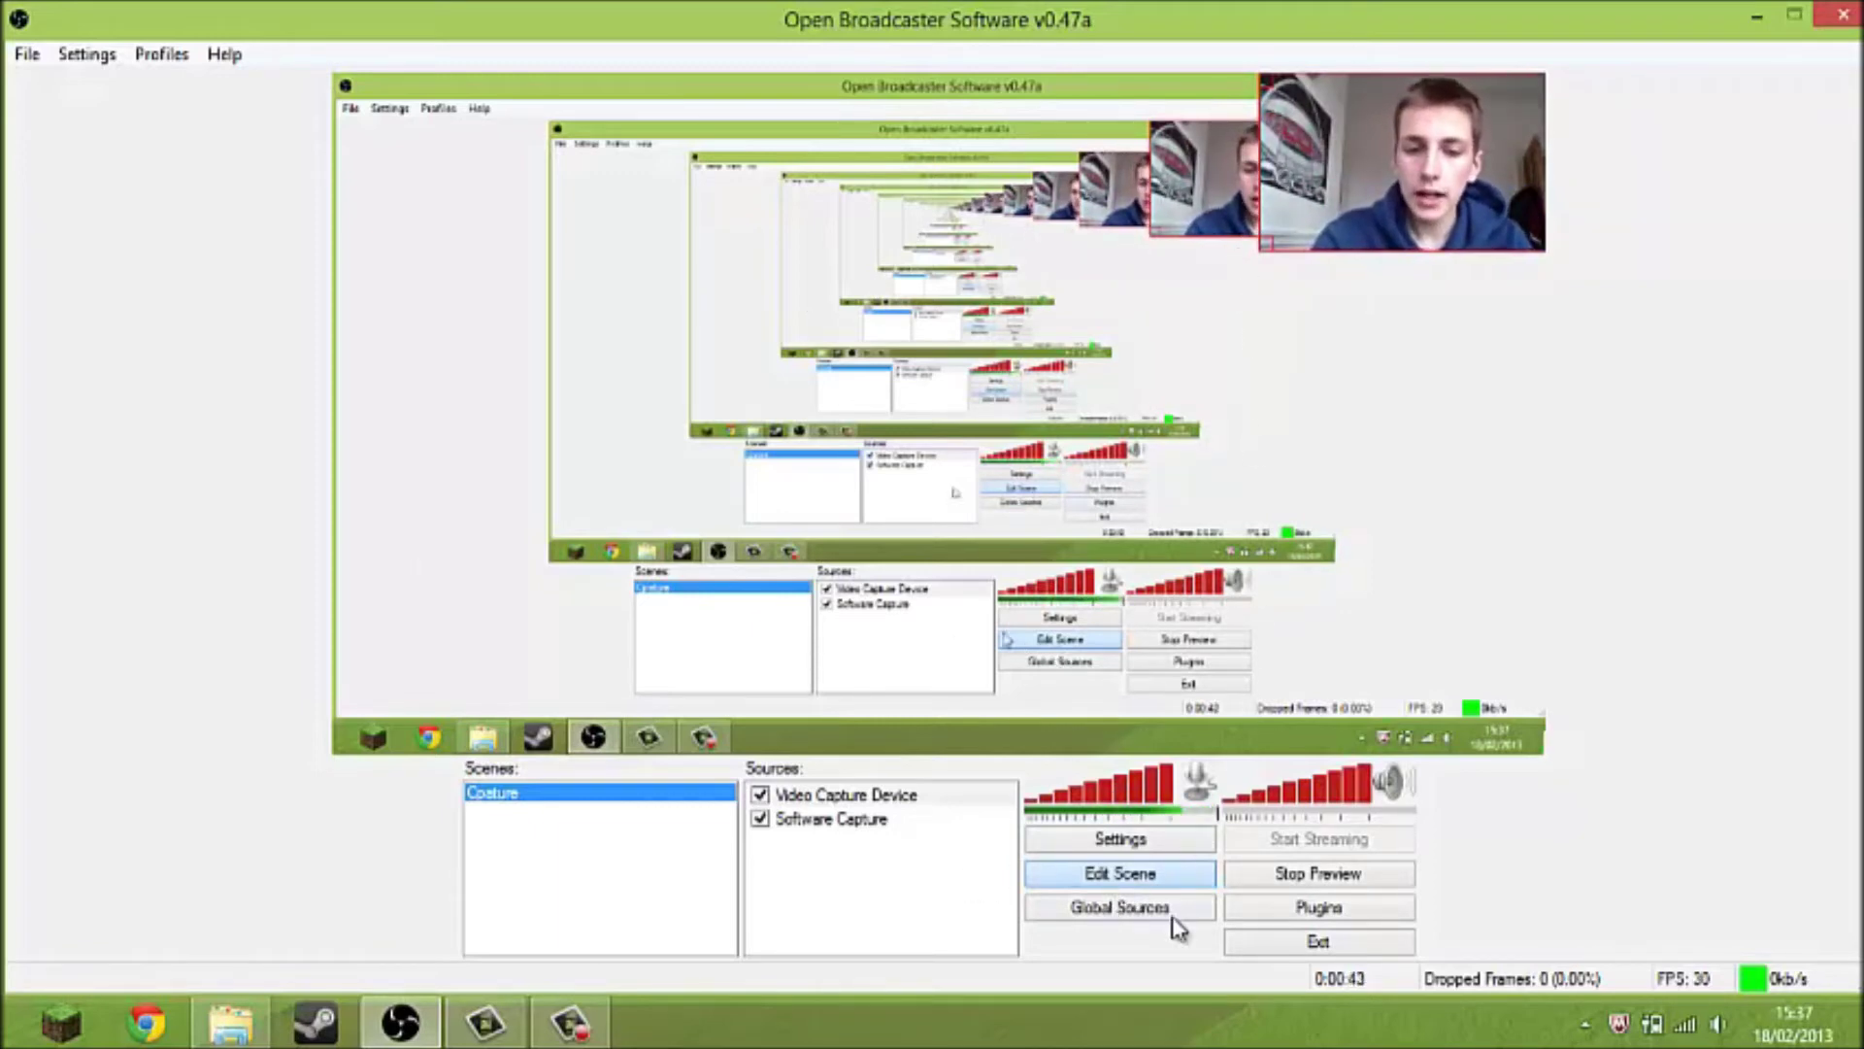
left_click(1373, 879)
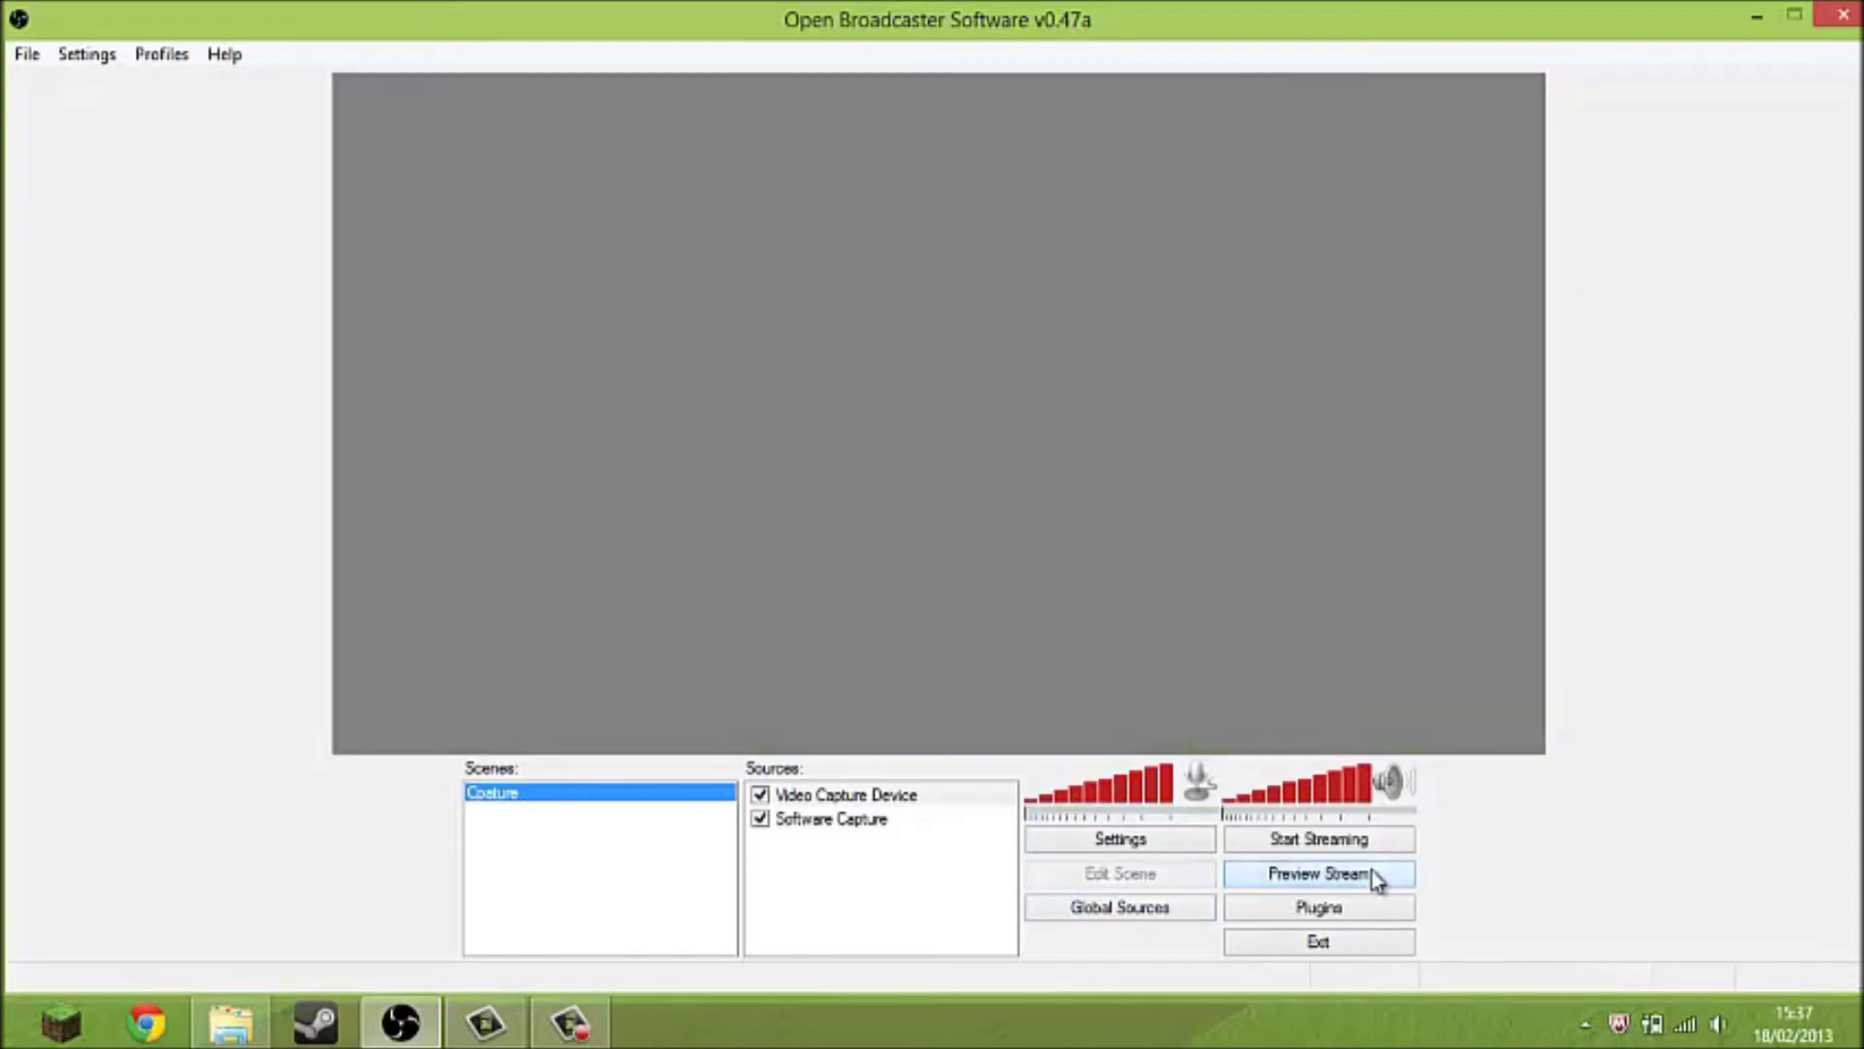
Open Settings and look through its pages, ending on Broadcast Settings.
left_click(93, 55)
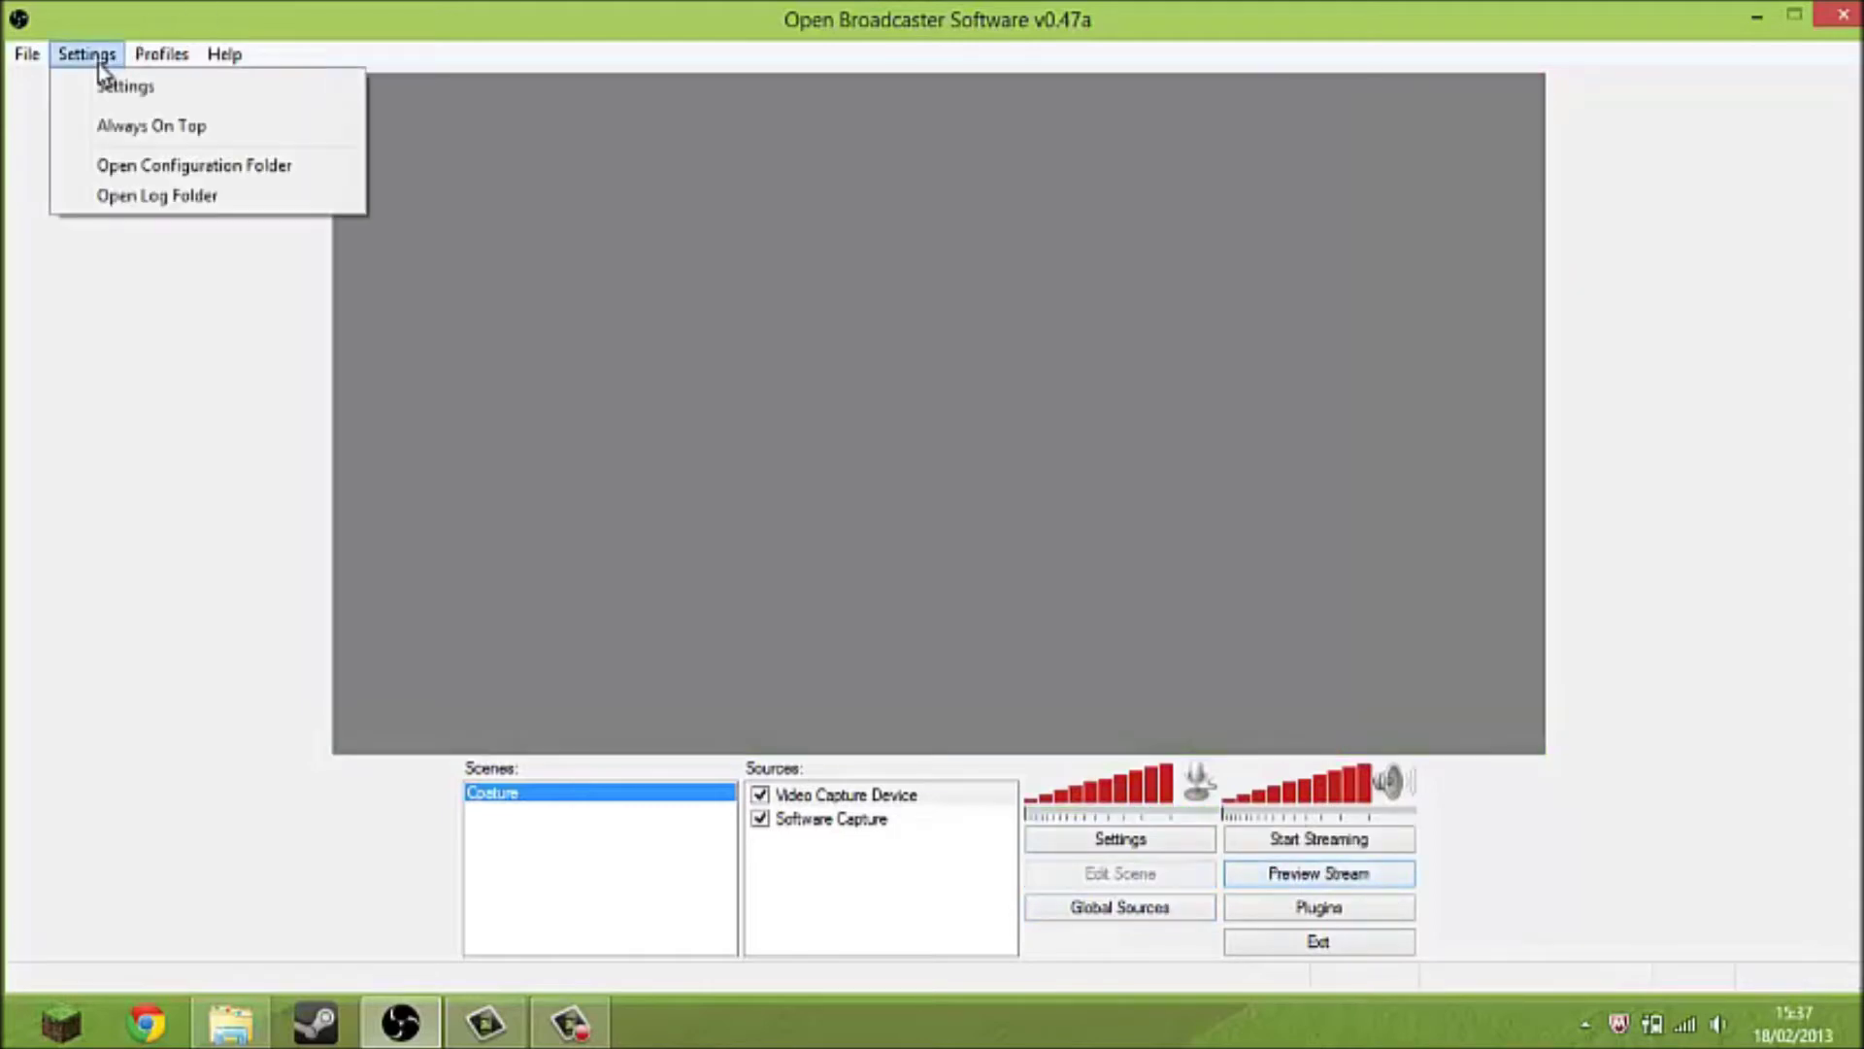
left_click(197, 89)
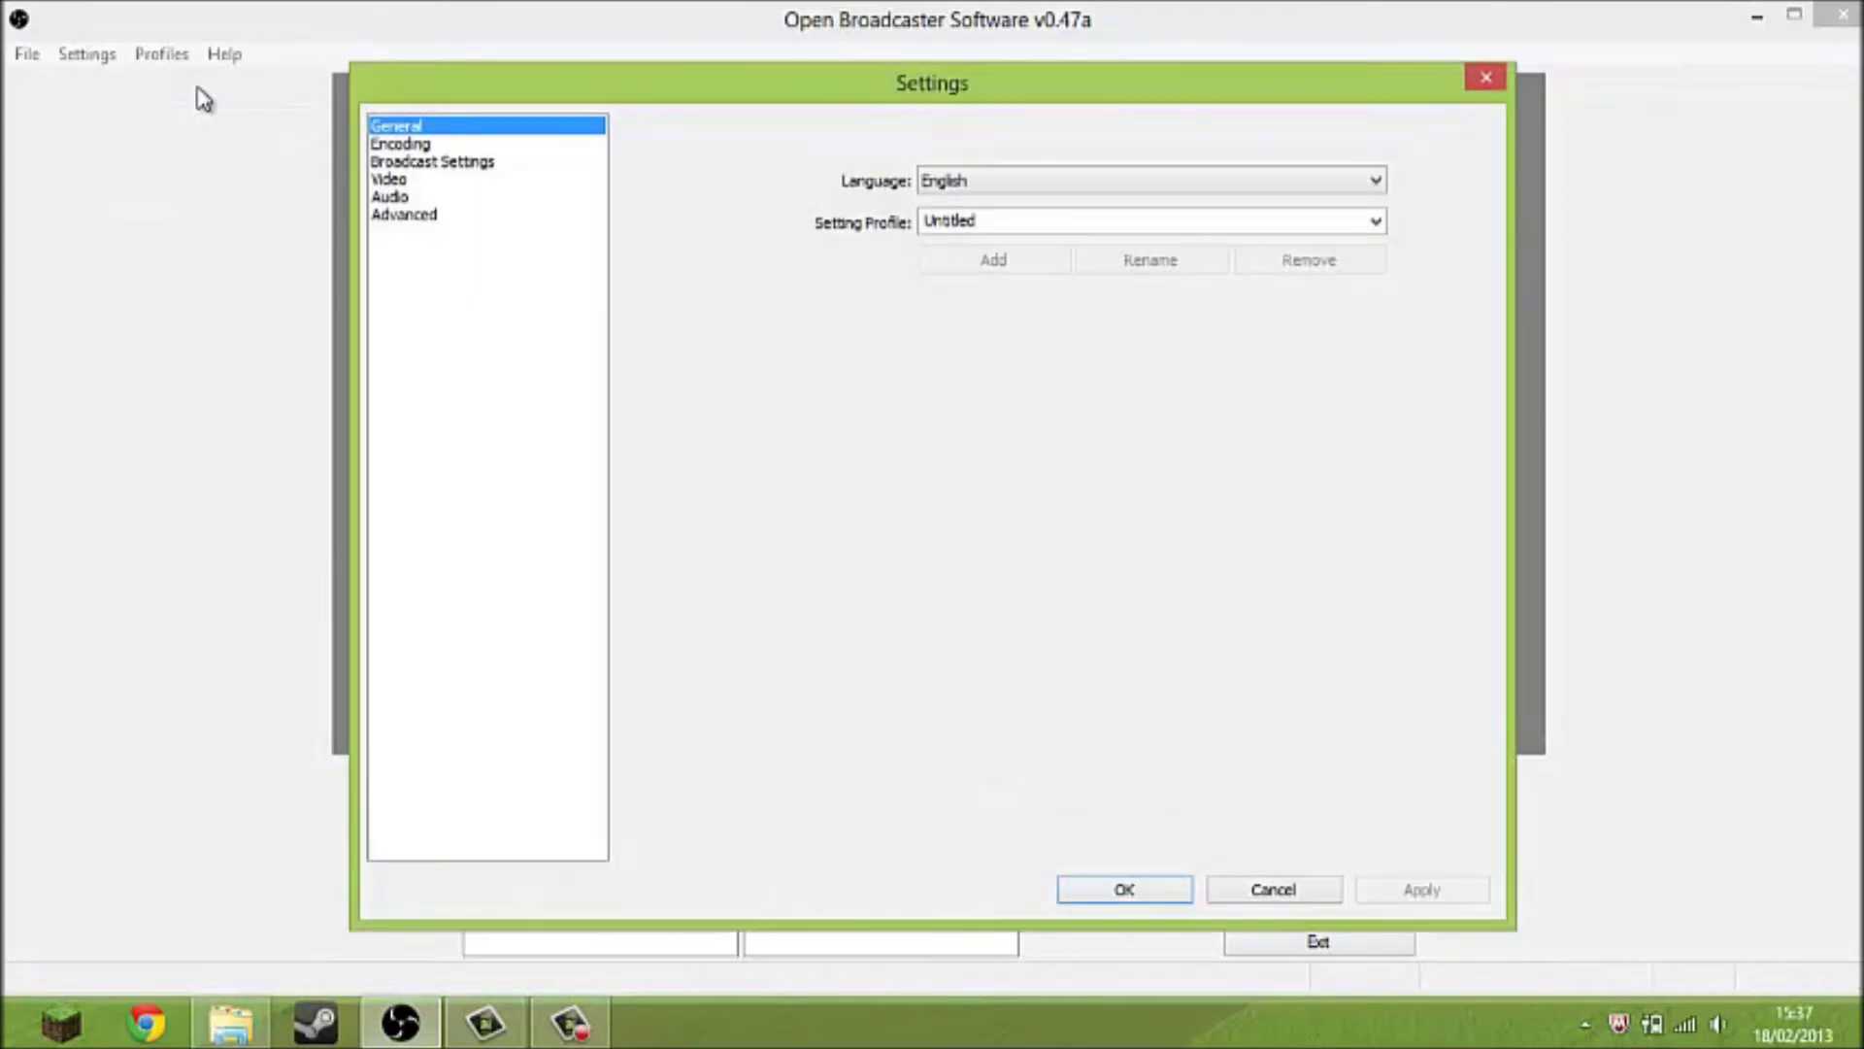
left_click(393, 194)
left_click(408, 162)
left_click(400, 196)
left_click(403, 180)
left_click(397, 127)
left_click(431, 145)
left_click(428, 162)
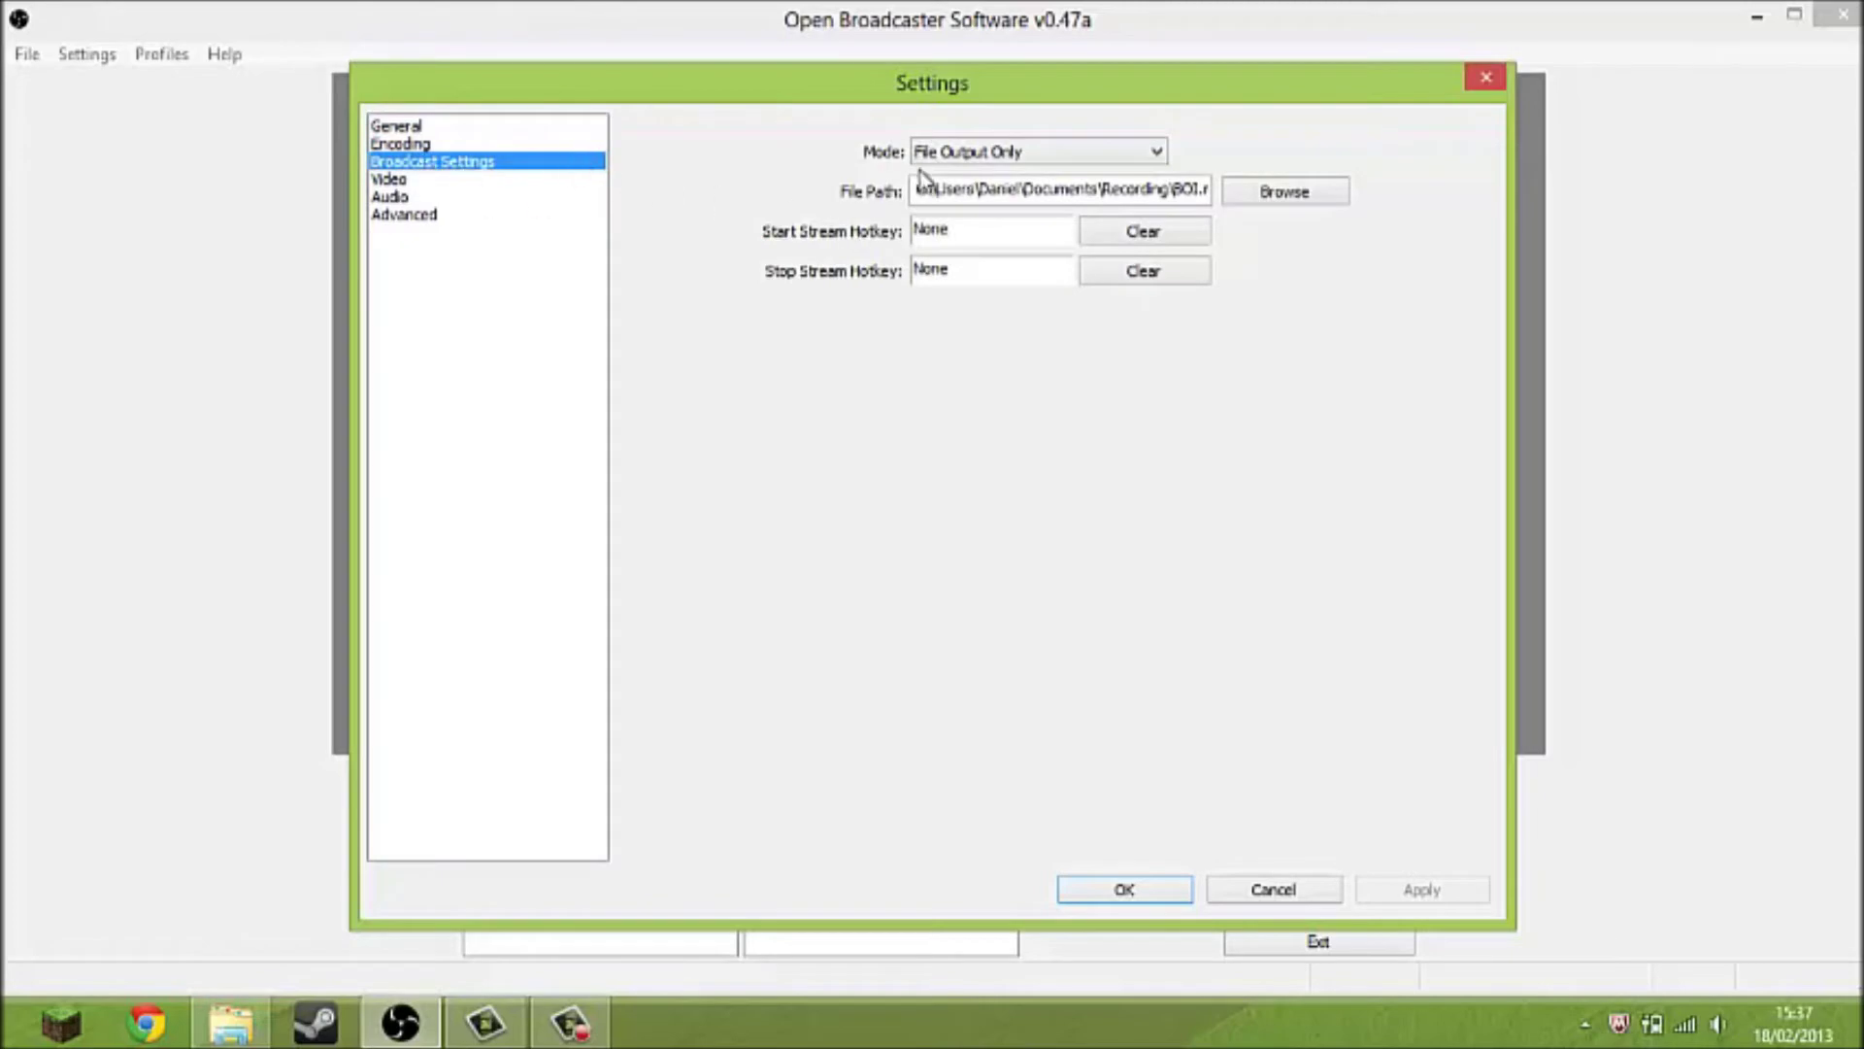
Change the broadcast Mode to File Output Only.
left_click(971, 153)
left_click(993, 175)
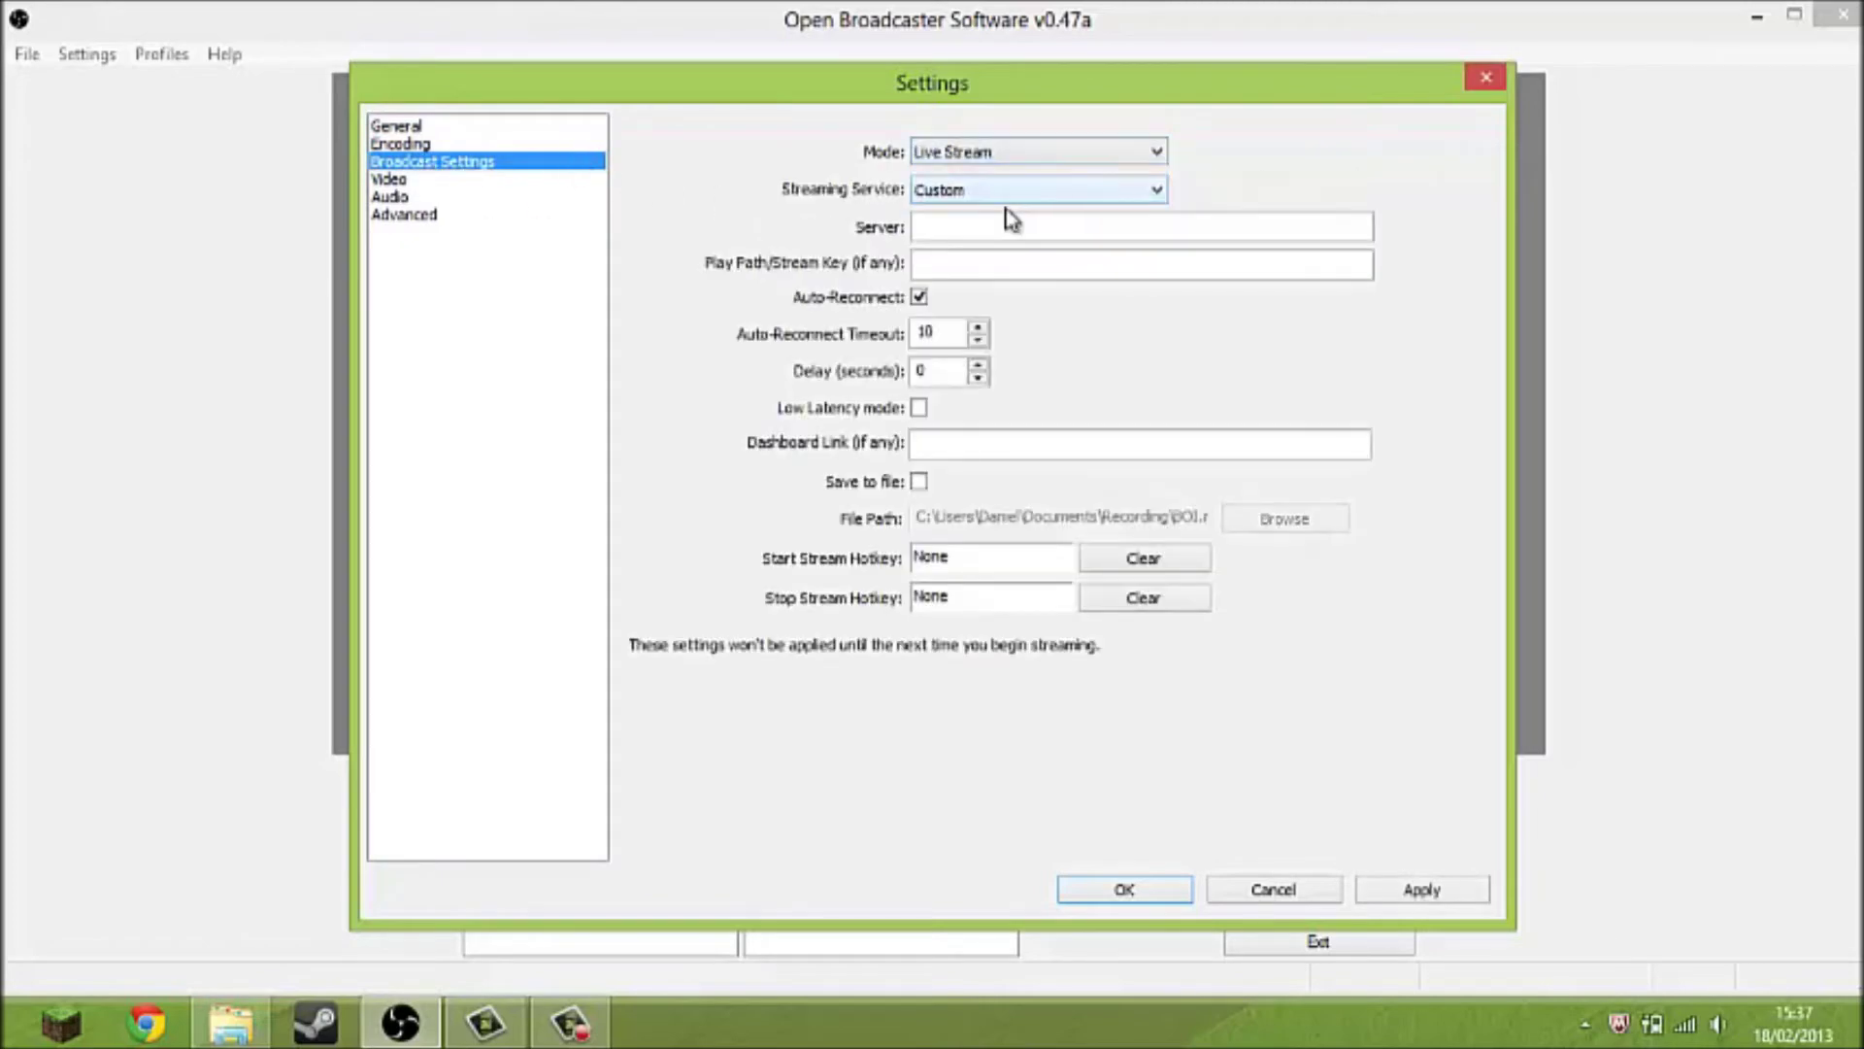
left_click(999, 152)
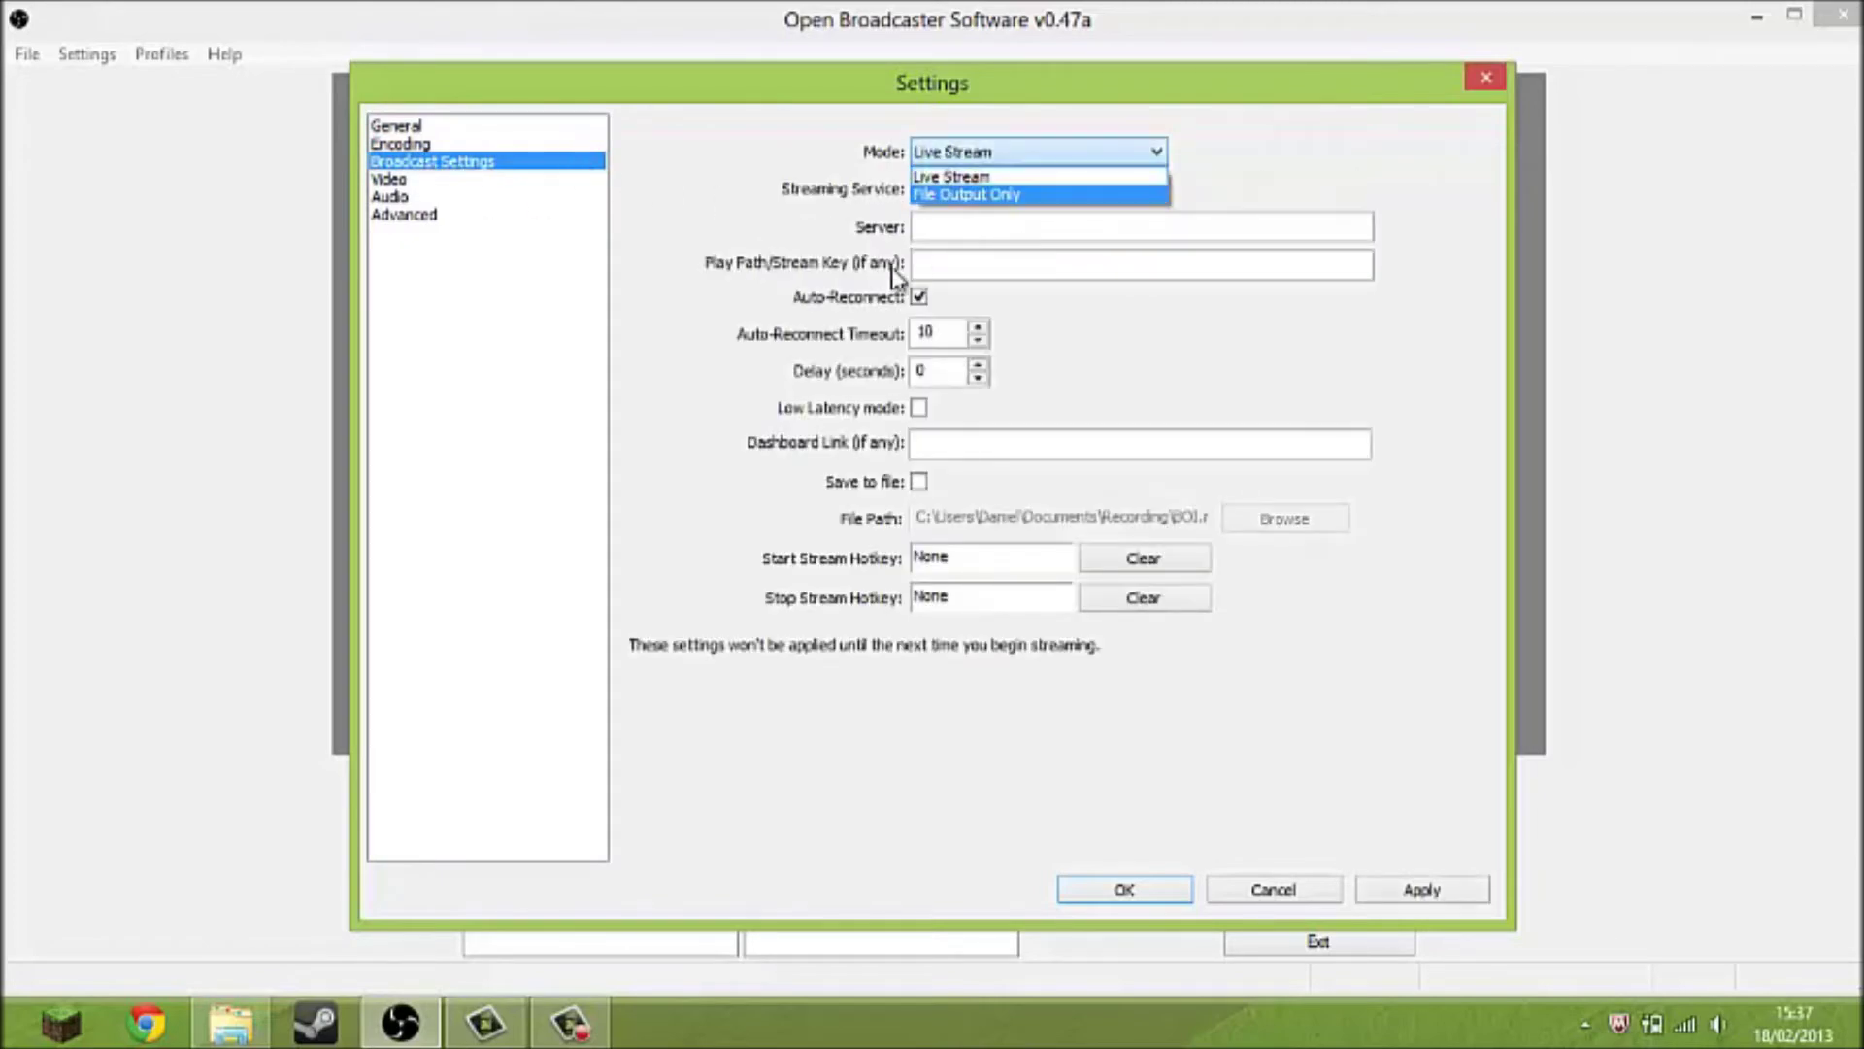
left_click(949, 161)
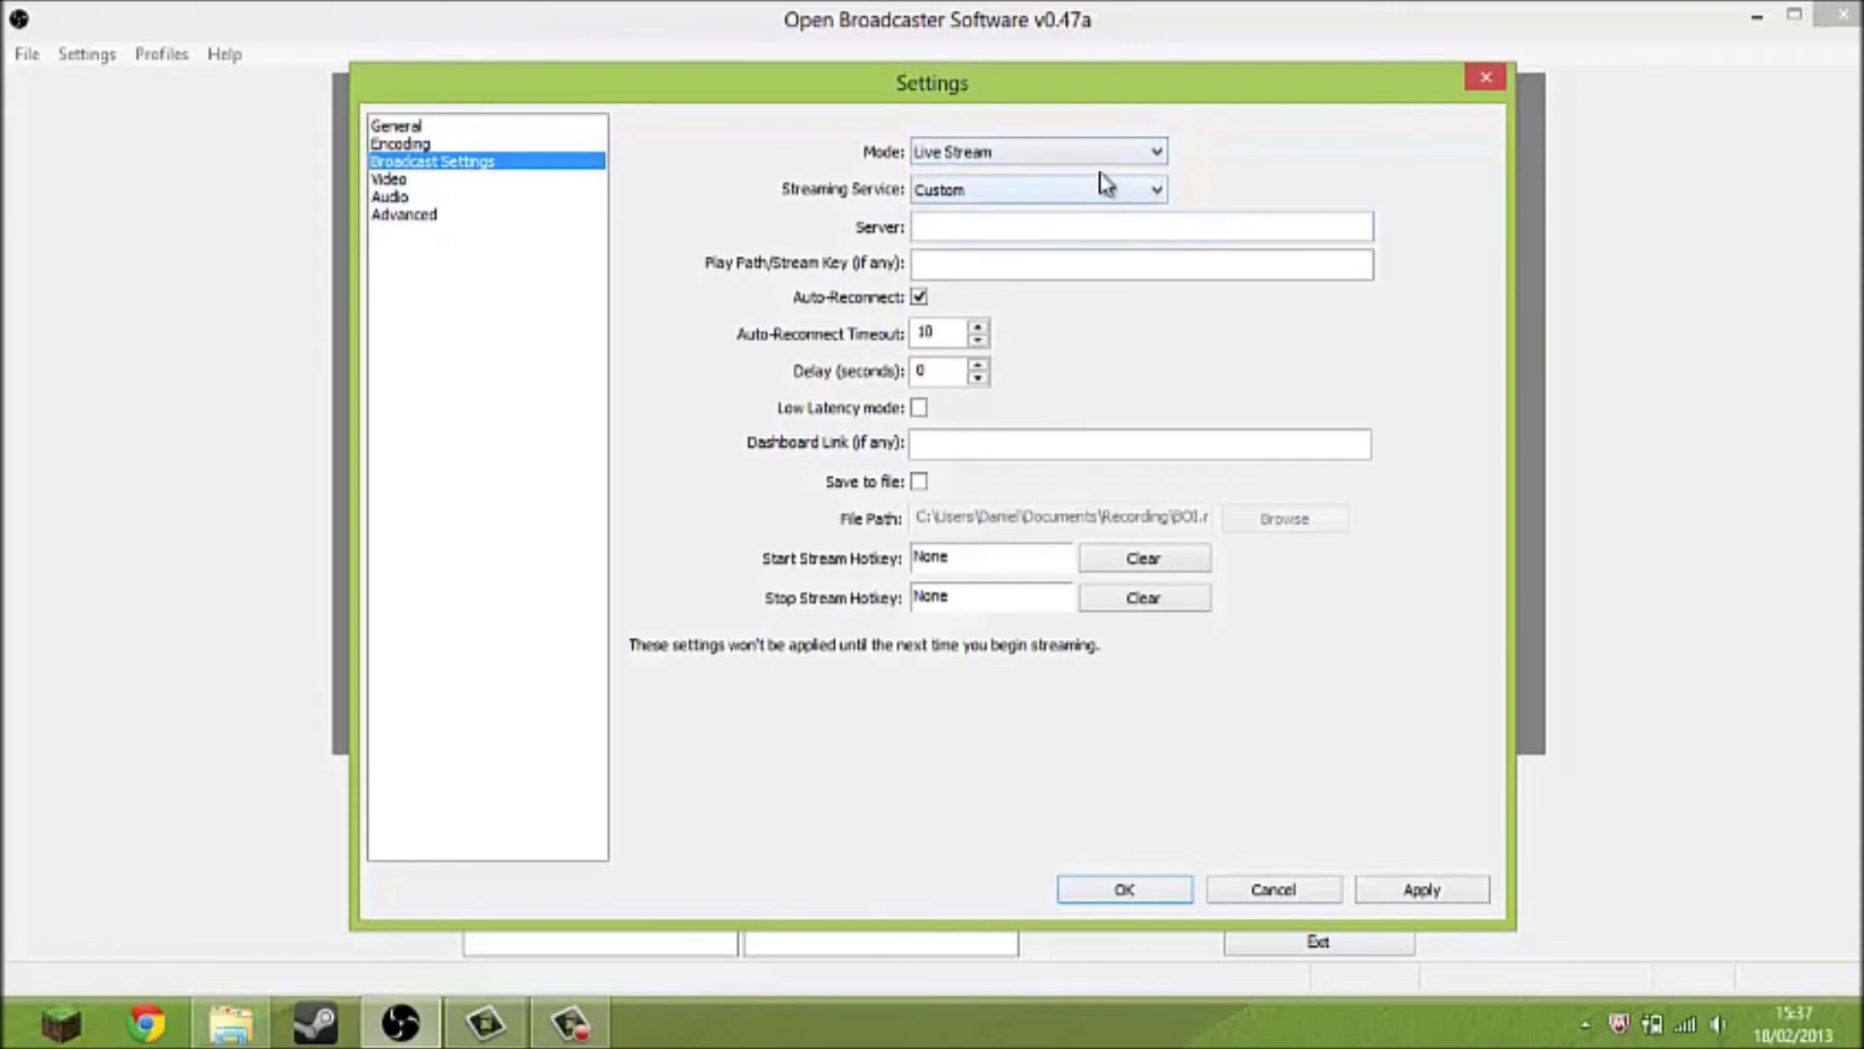
left_click(1134, 158)
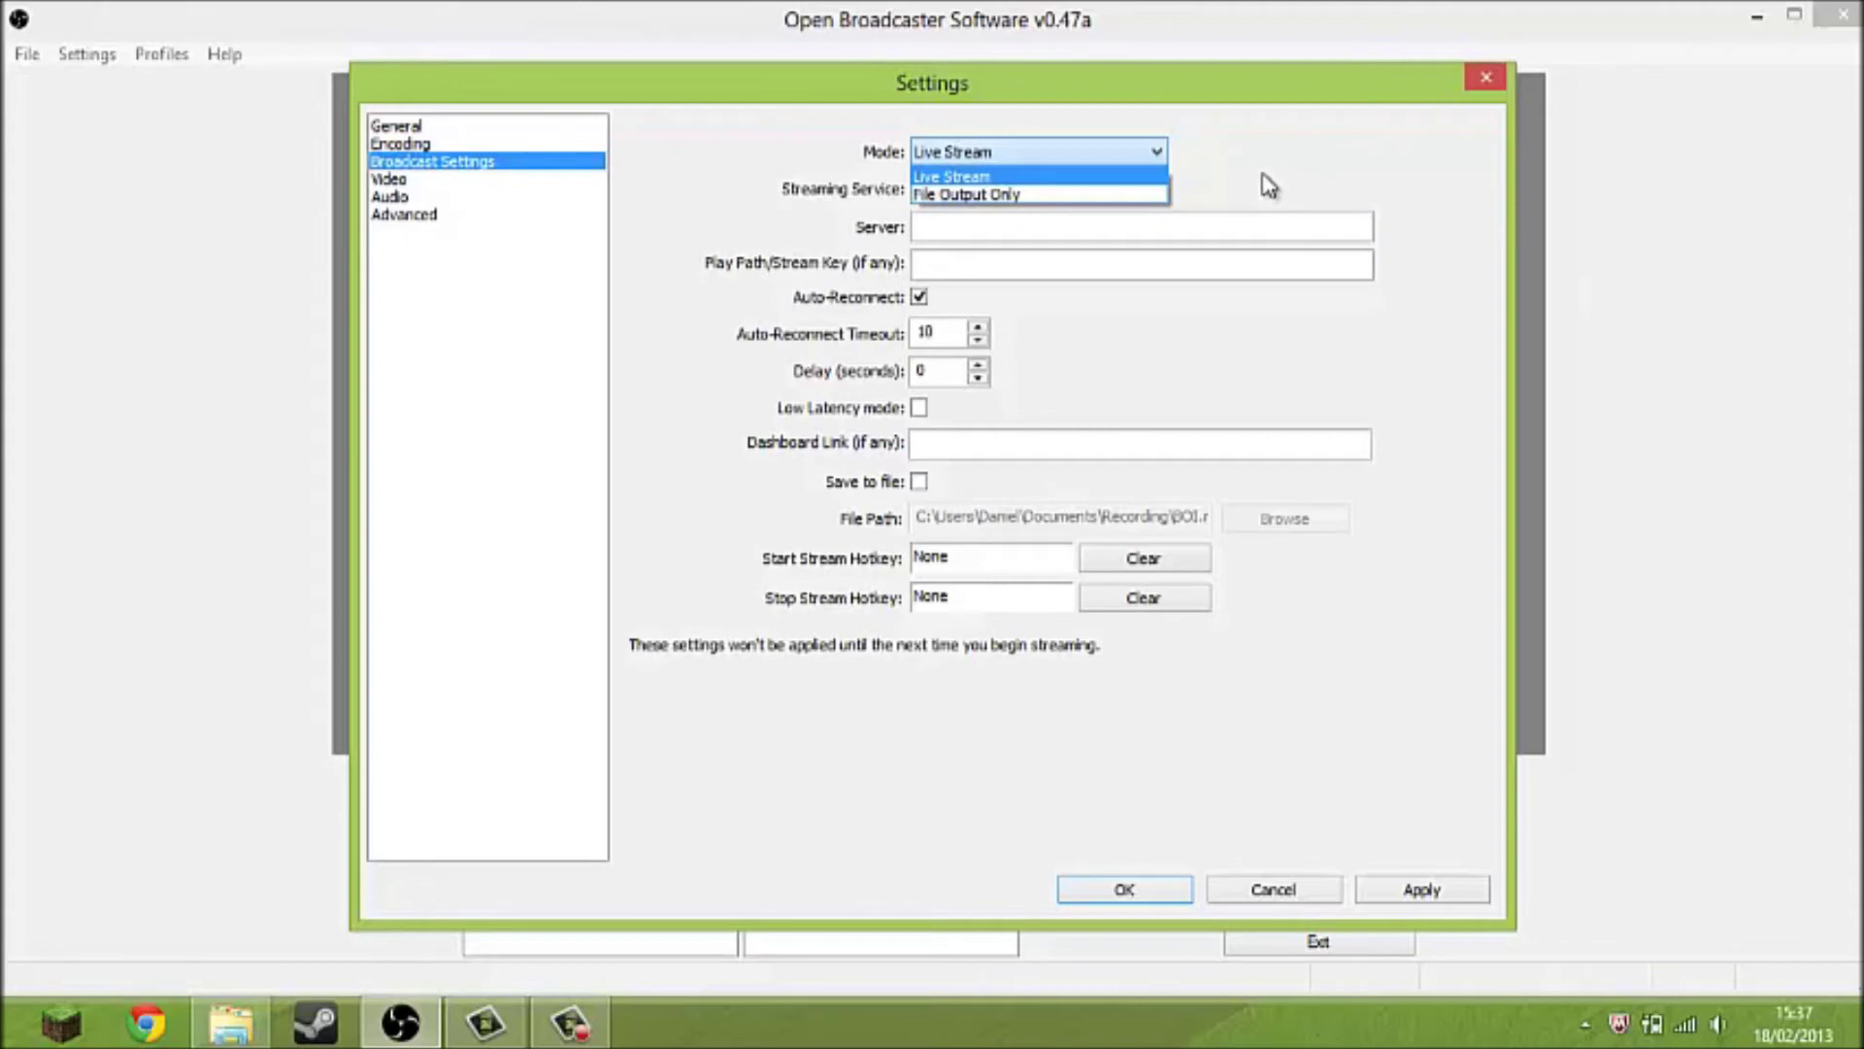
left_click(1159, 161)
left_click(1159, 161)
left_click(950, 198)
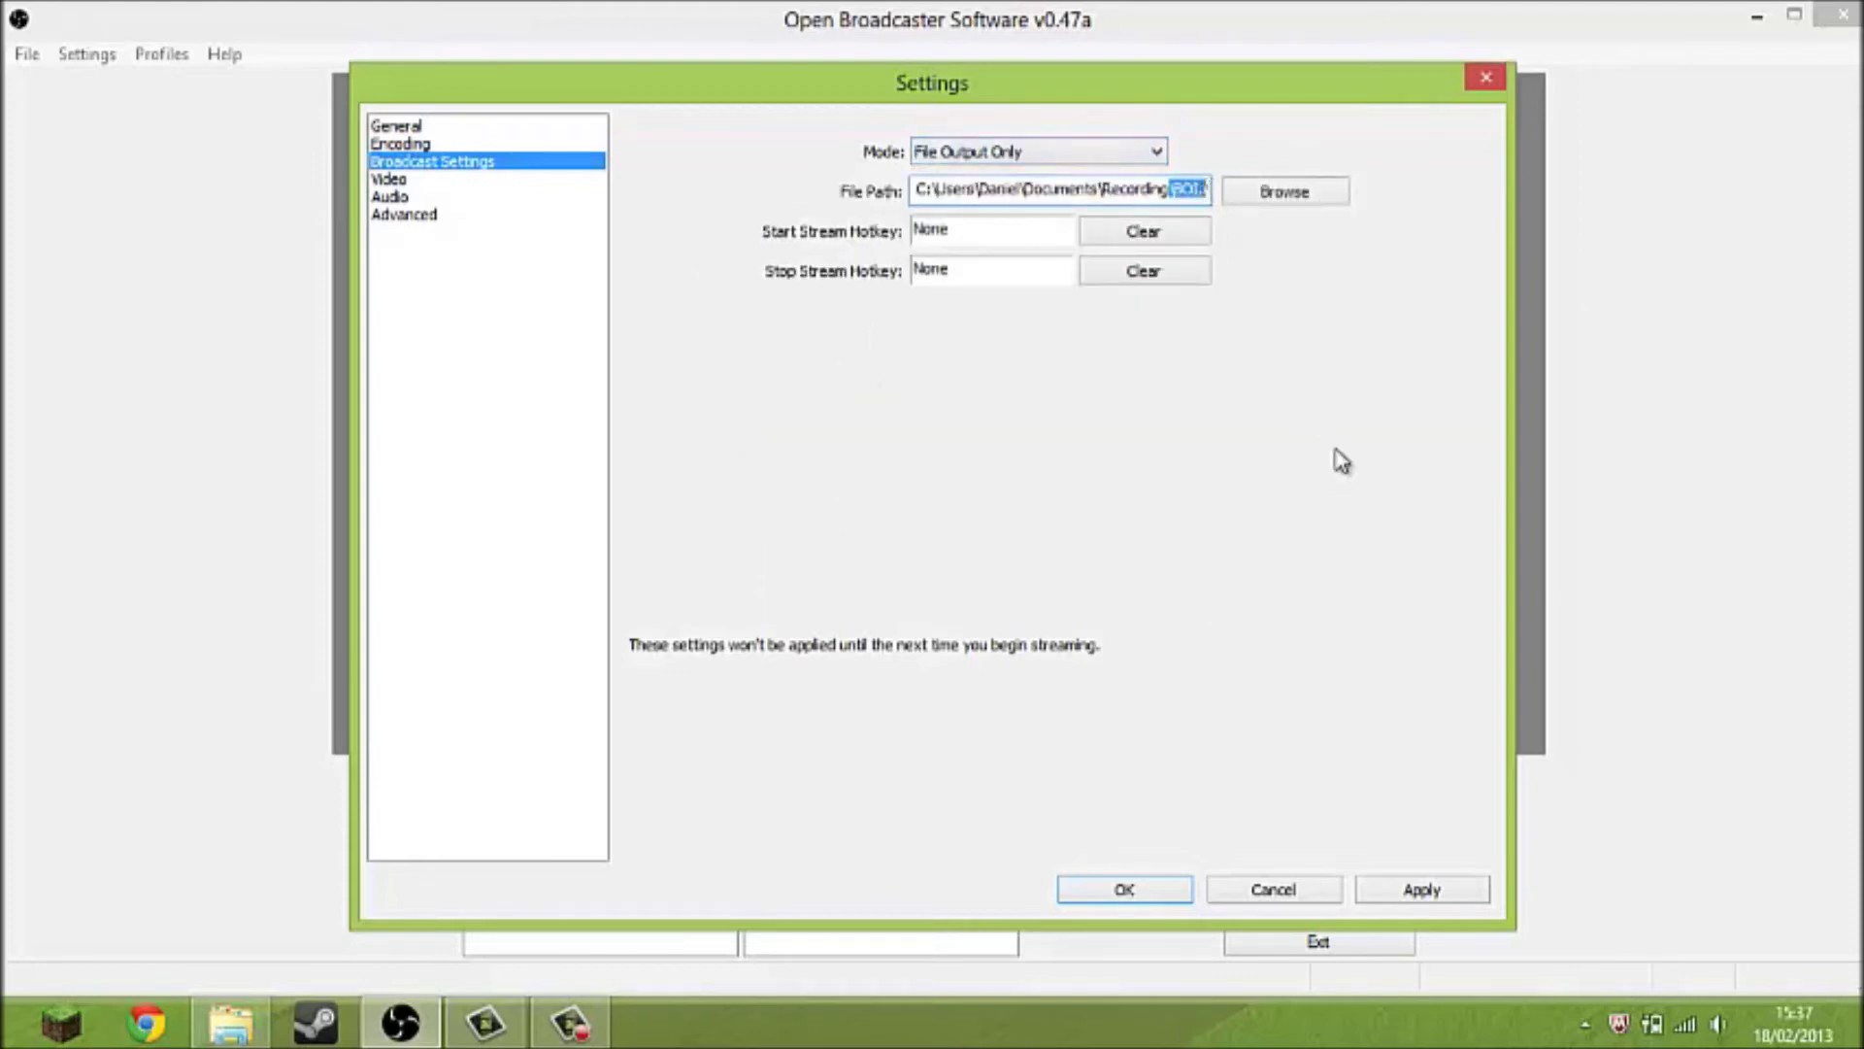
left_click(1254, 191)
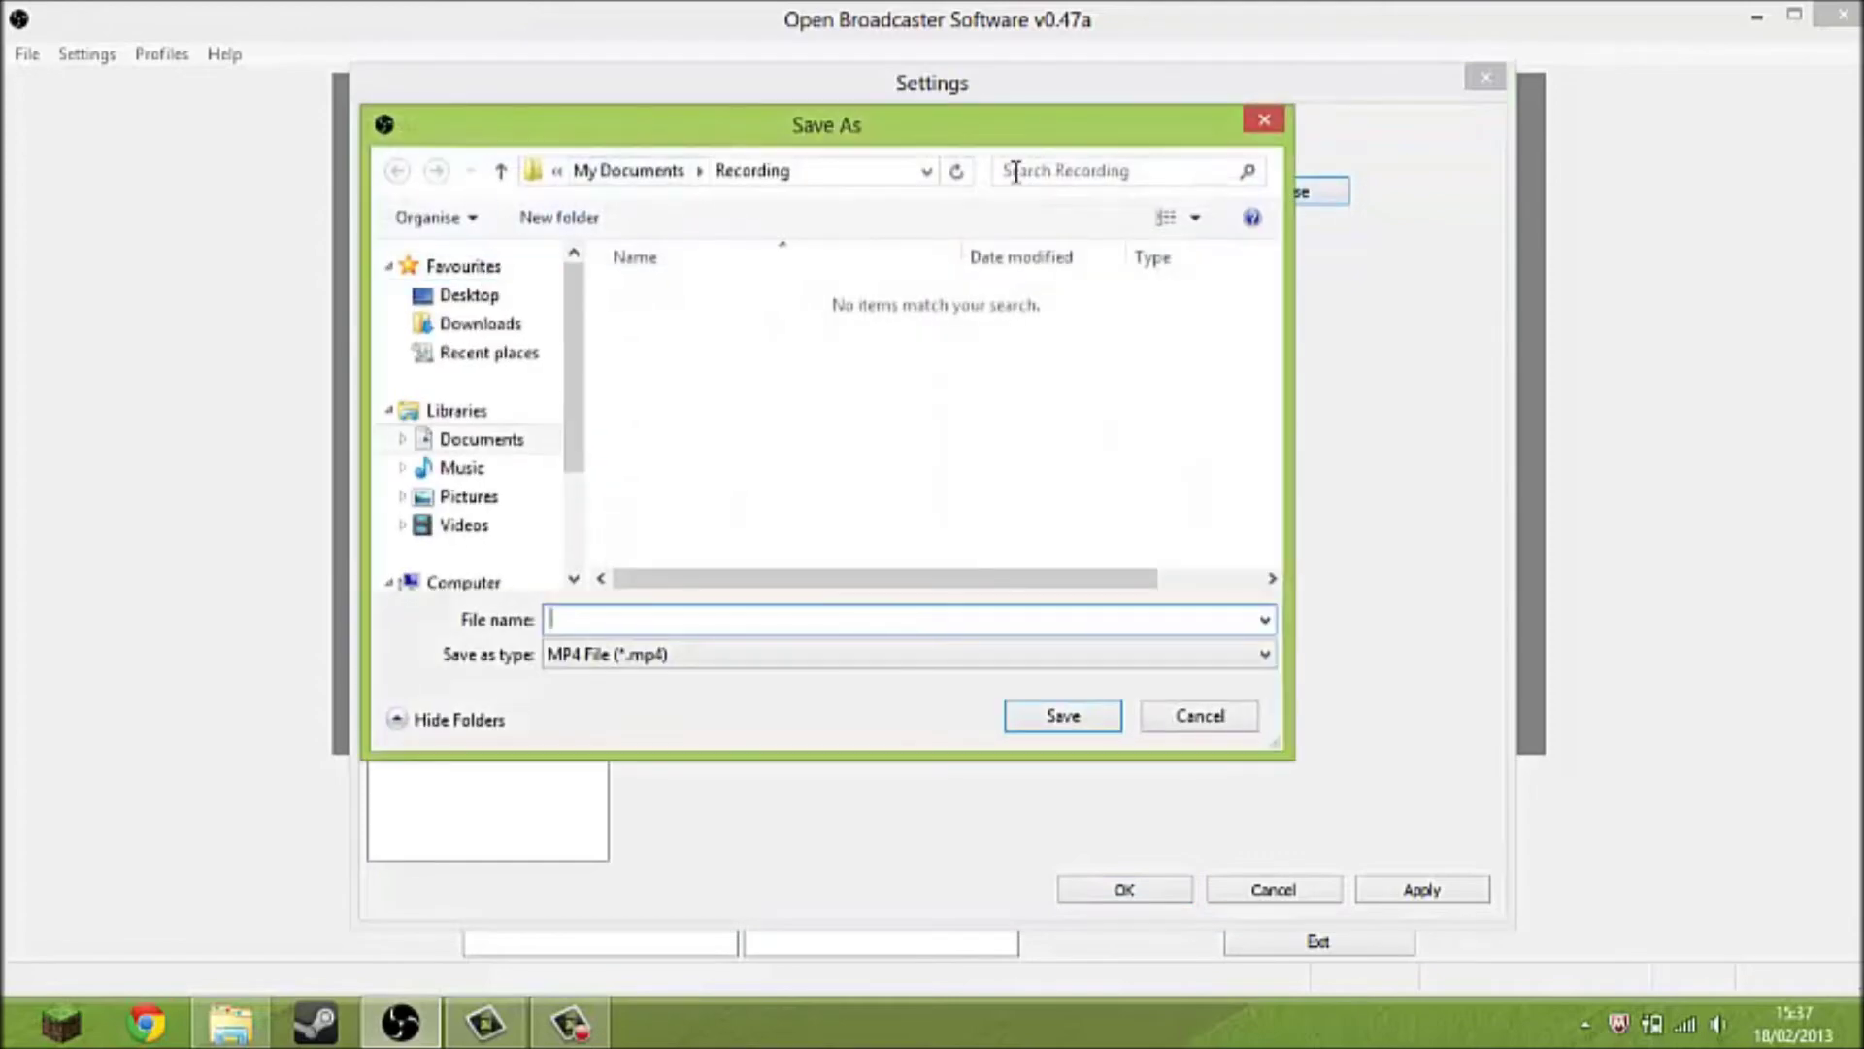
left_click(612, 172)
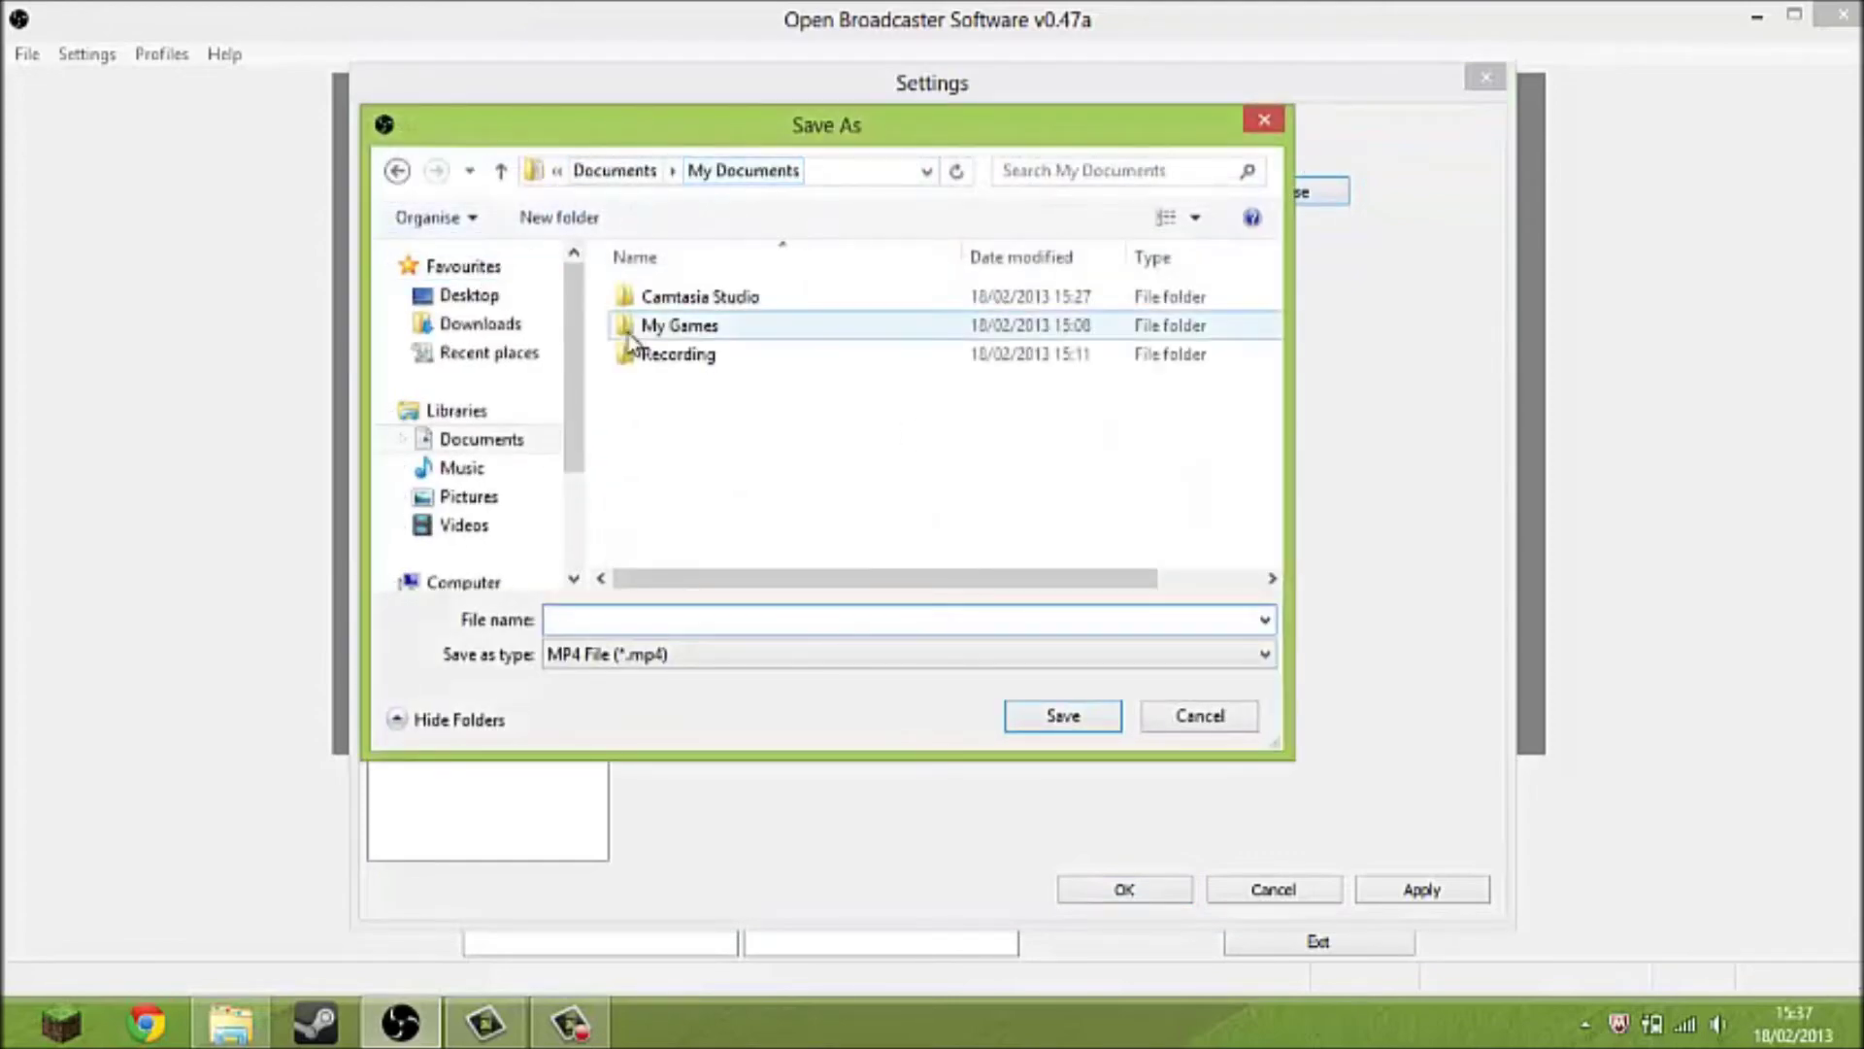
double_click(691, 356)
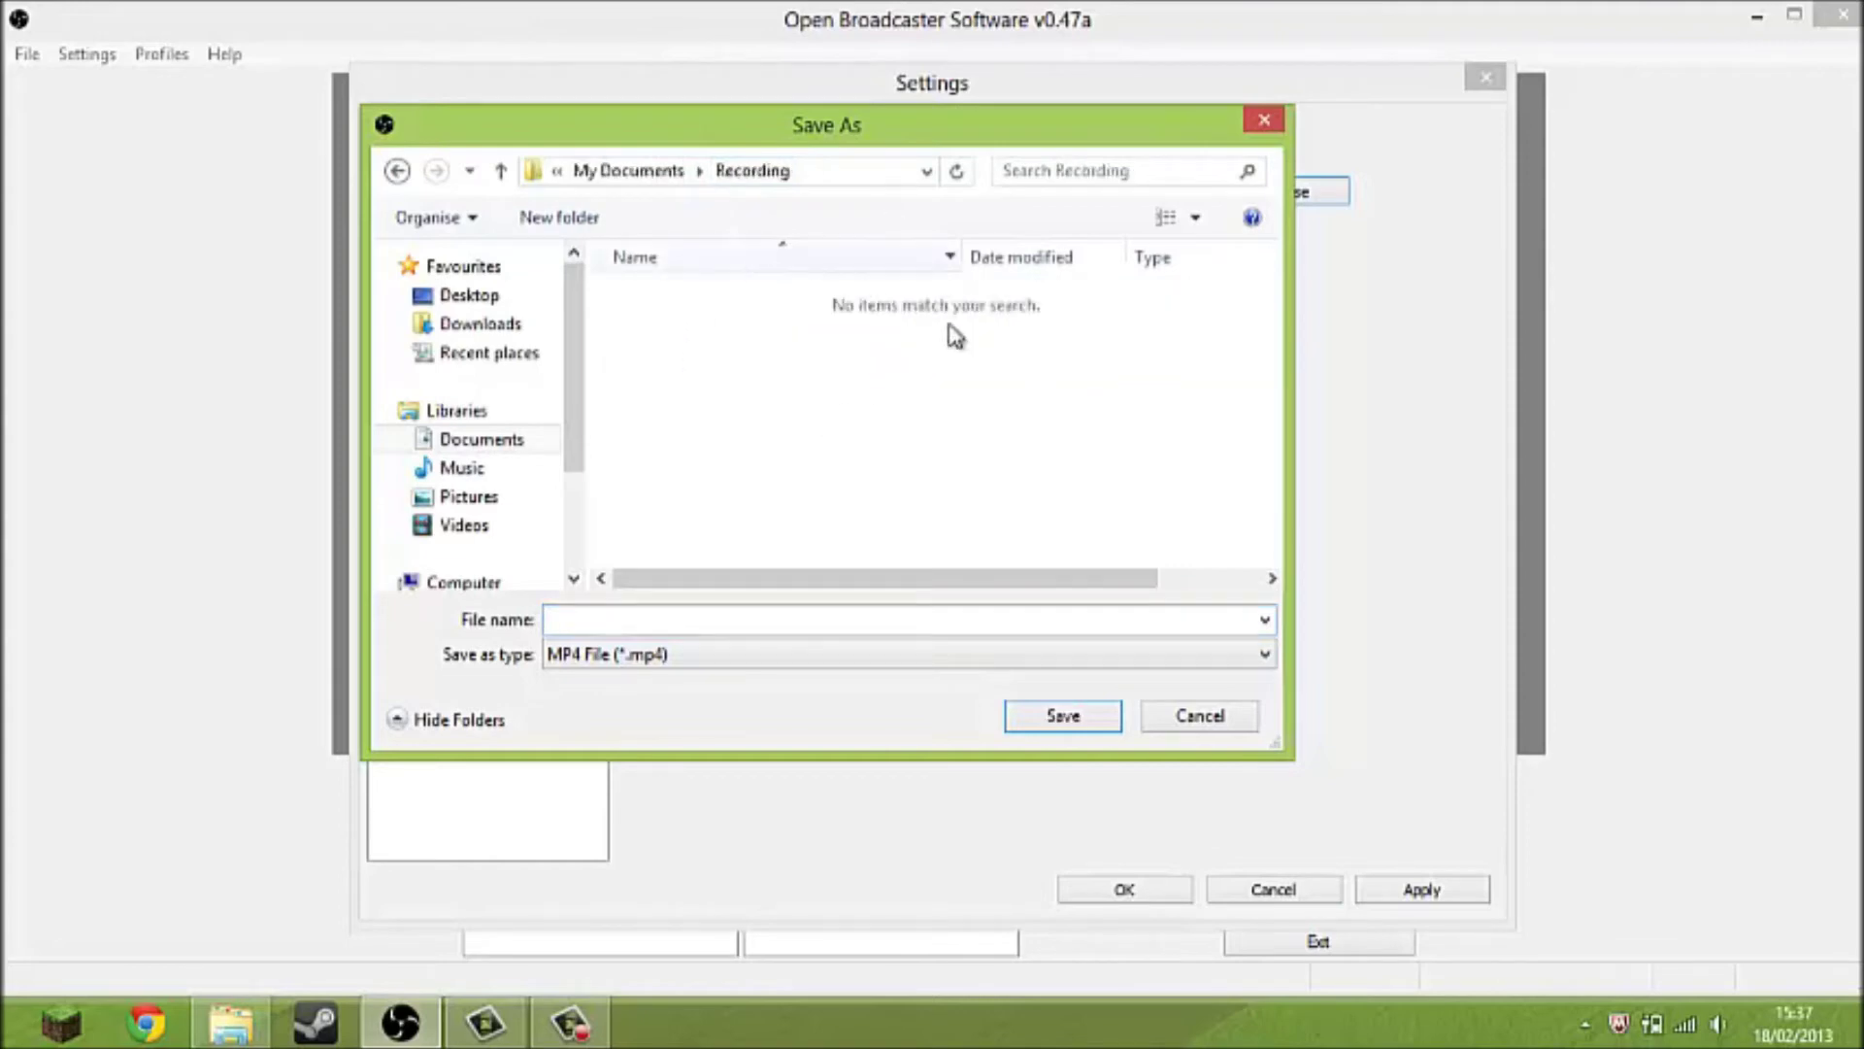
left_click(398, 172)
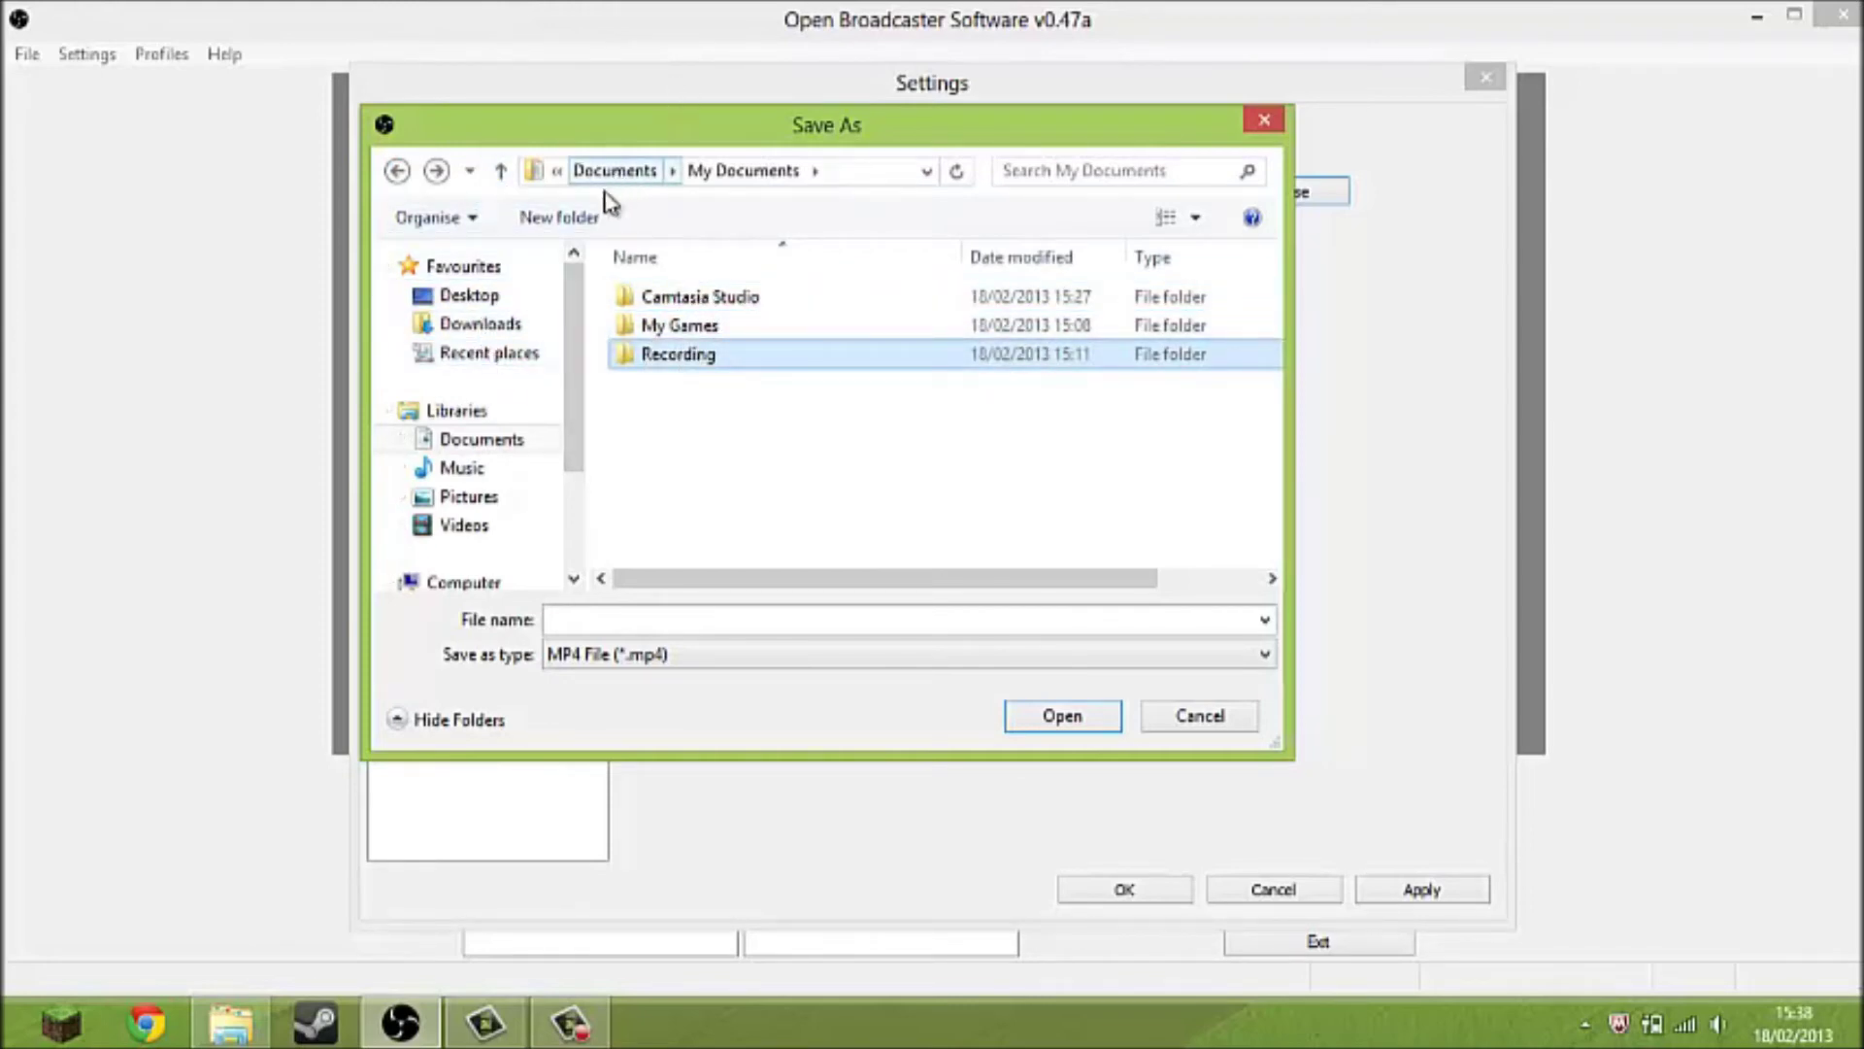
double_click(670, 355)
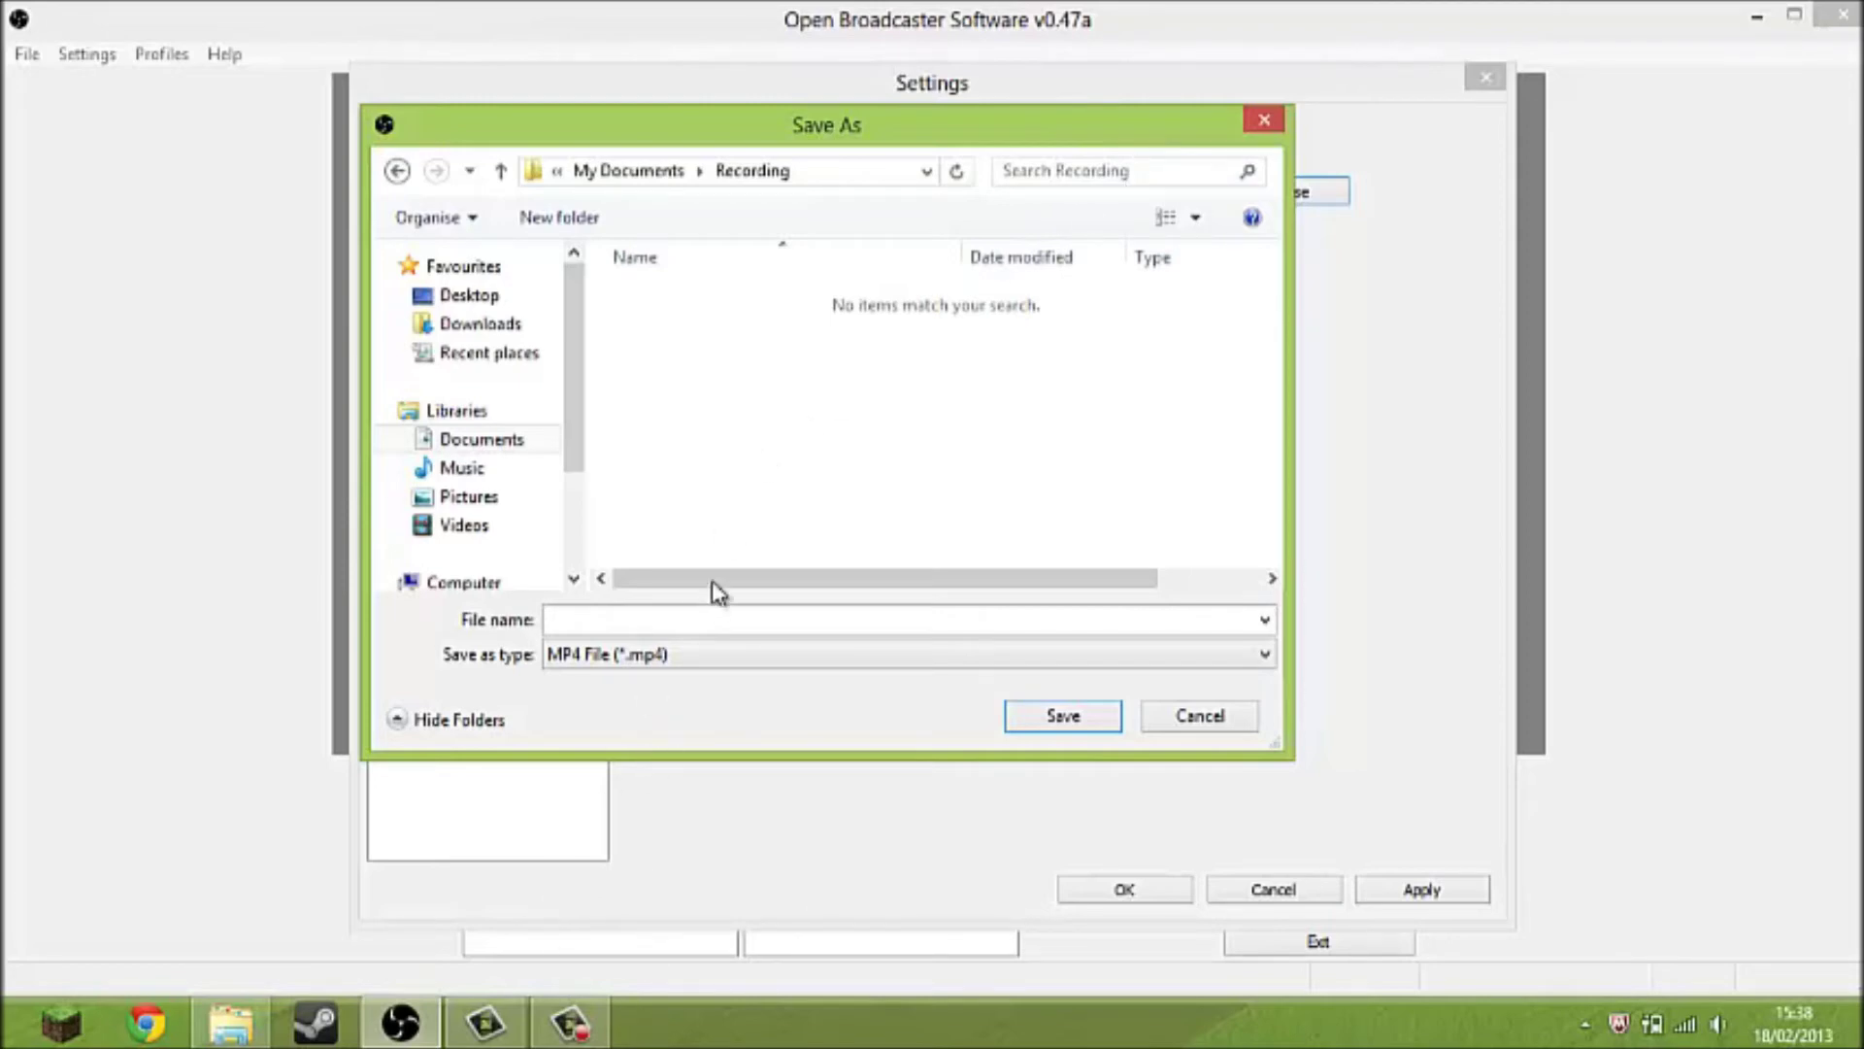
left_click_drag(747, 579, 822, 622)
left_click(666, 619)
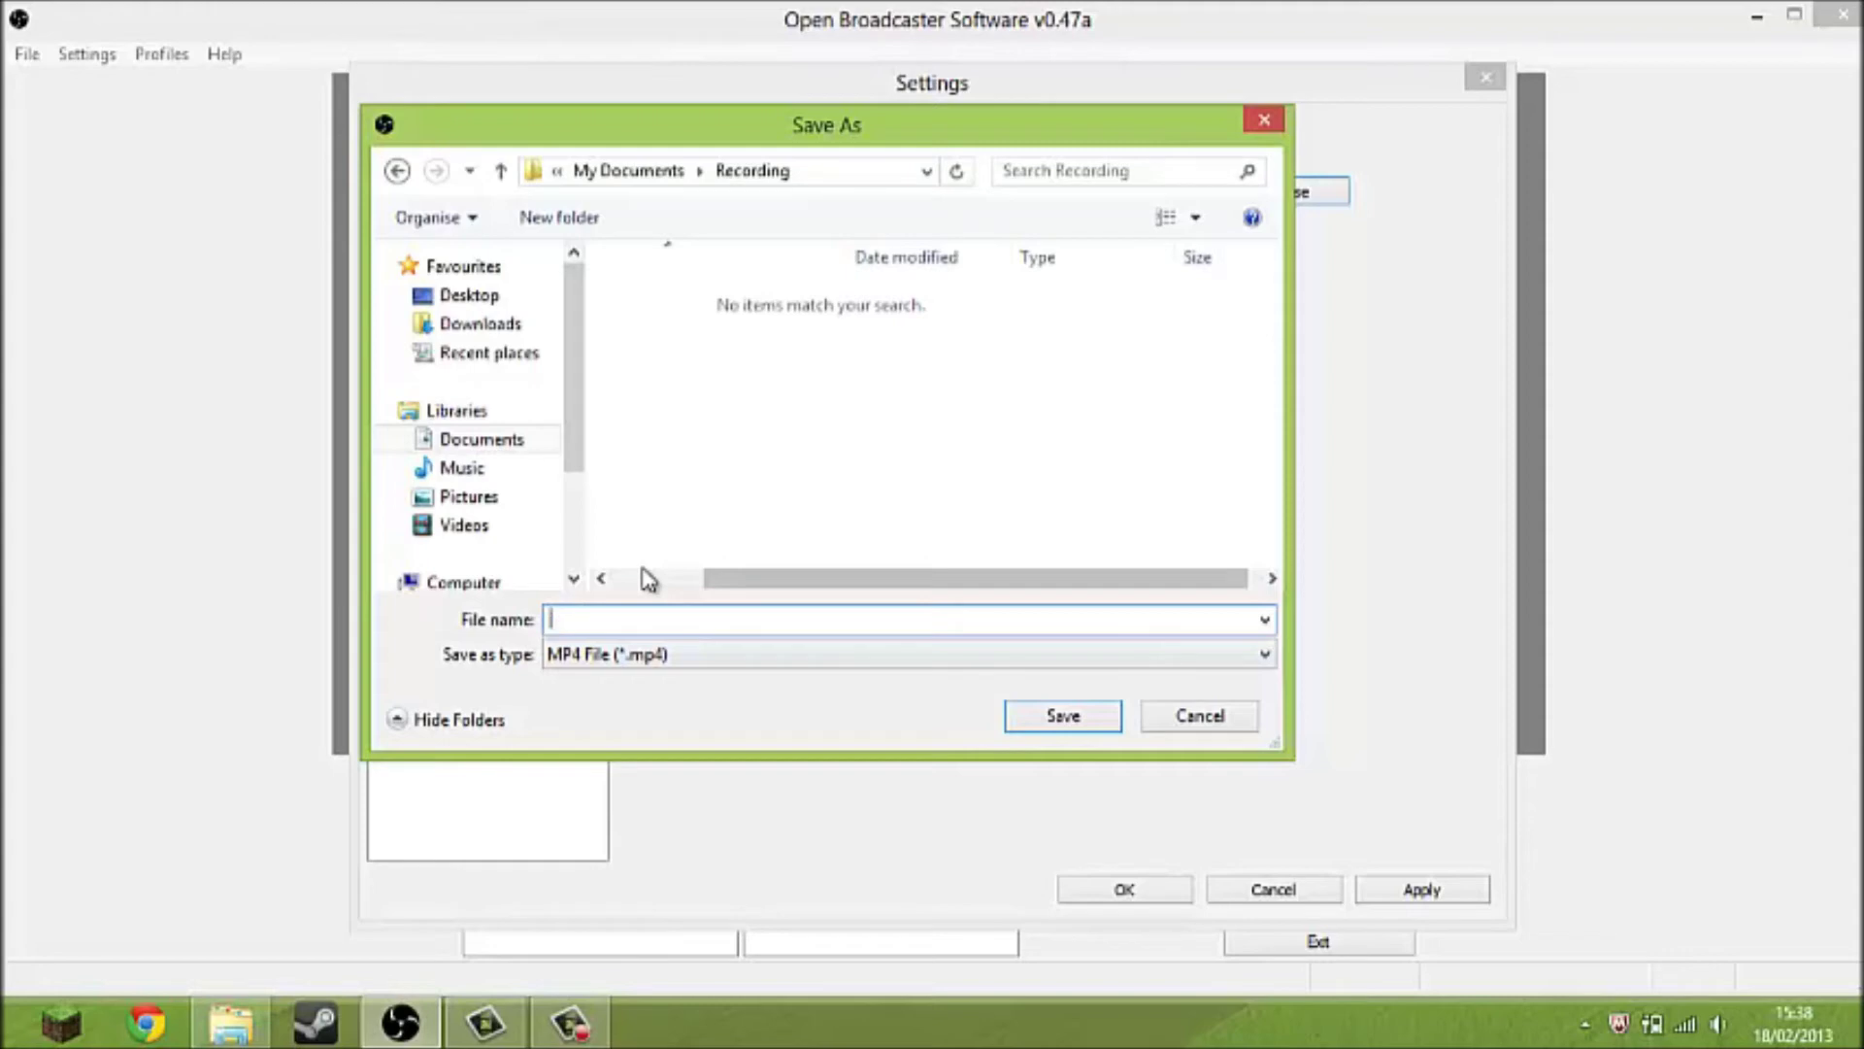
left_click(1246, 722)
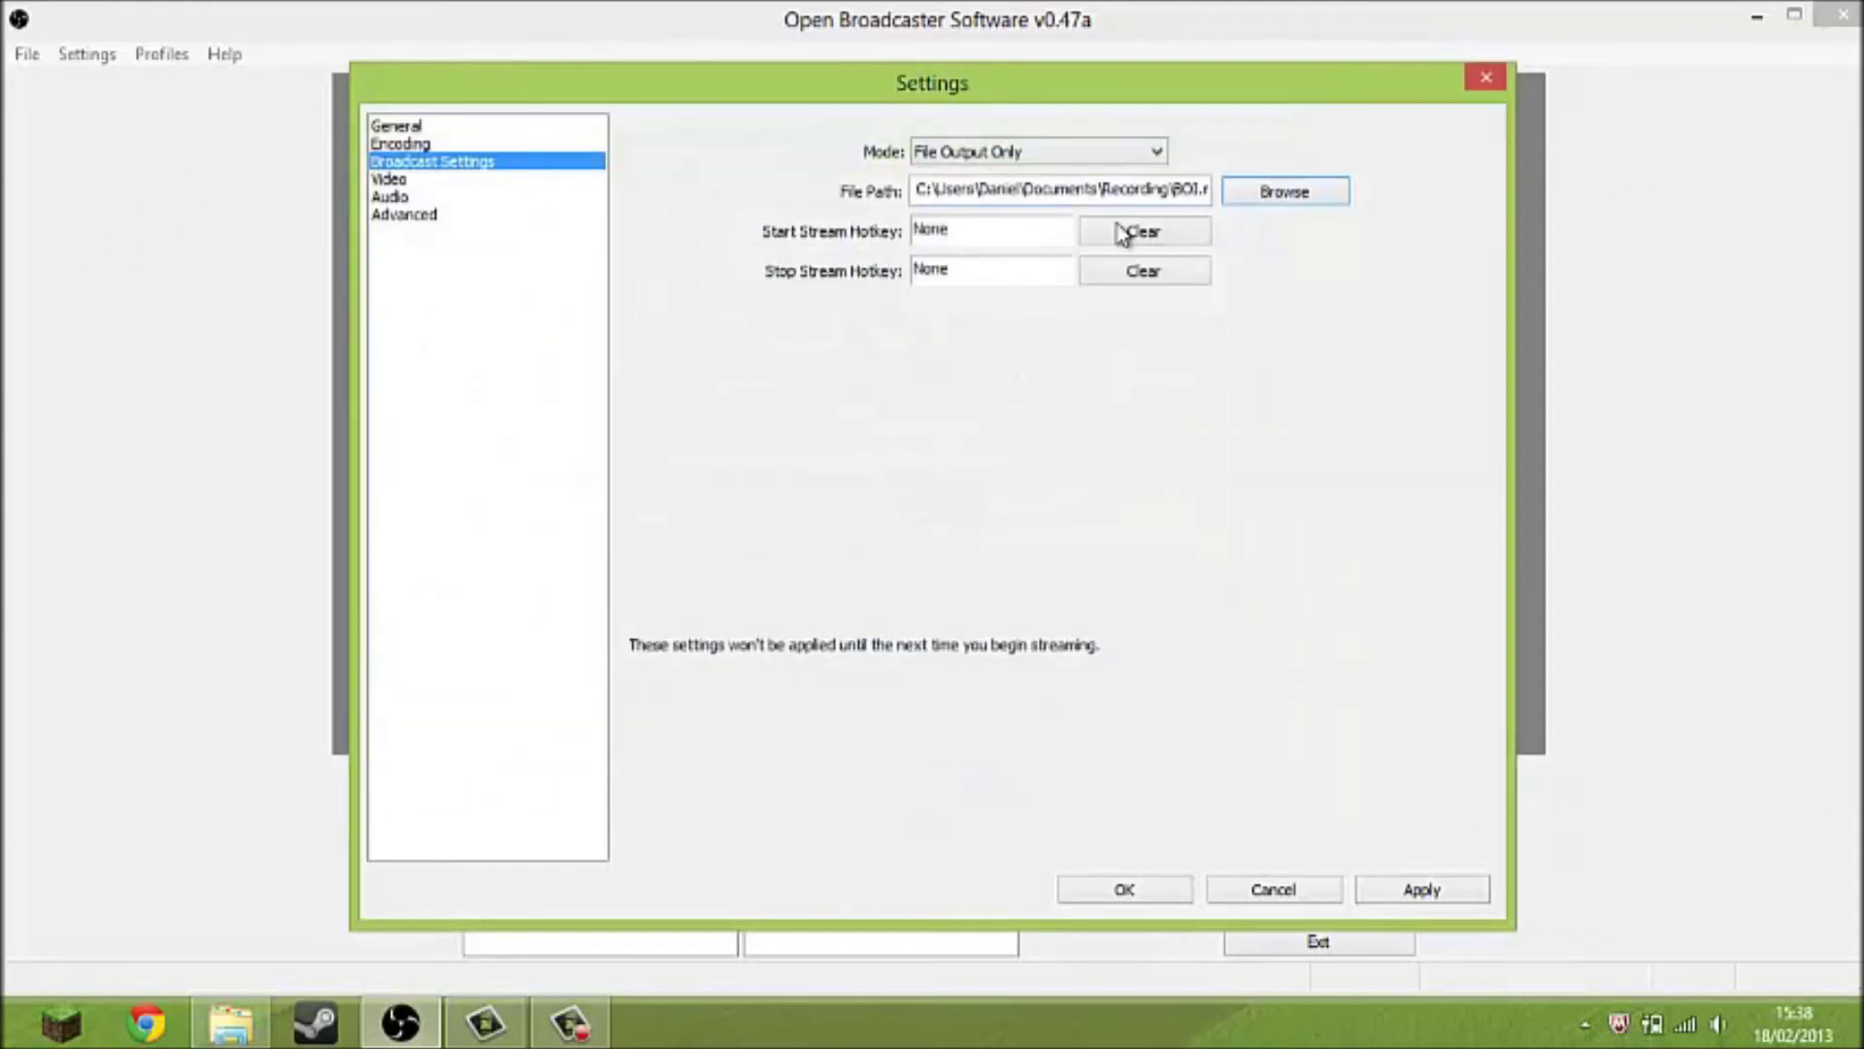
Apply the changed broadcast settings, review the Video page at 1366x768, 30 FPS, and close Settings.
left_click(1056, 241)
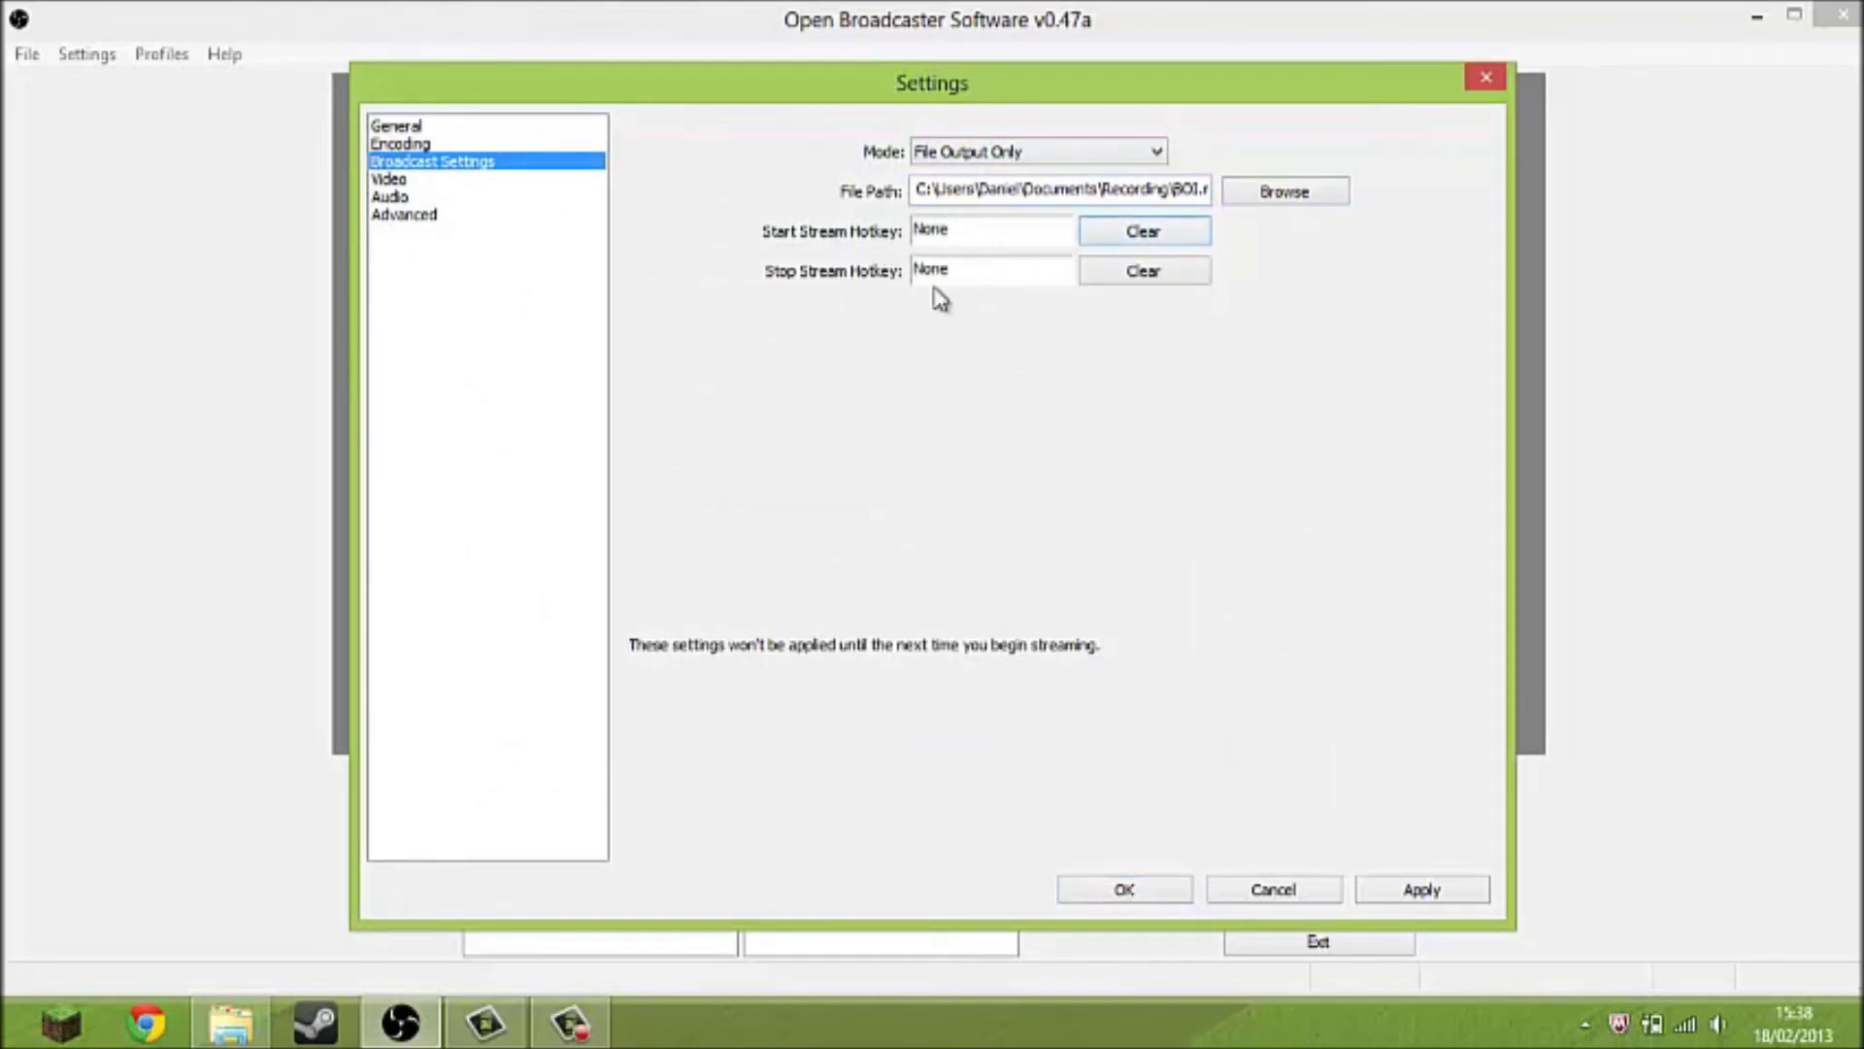
left_click(457, 128)
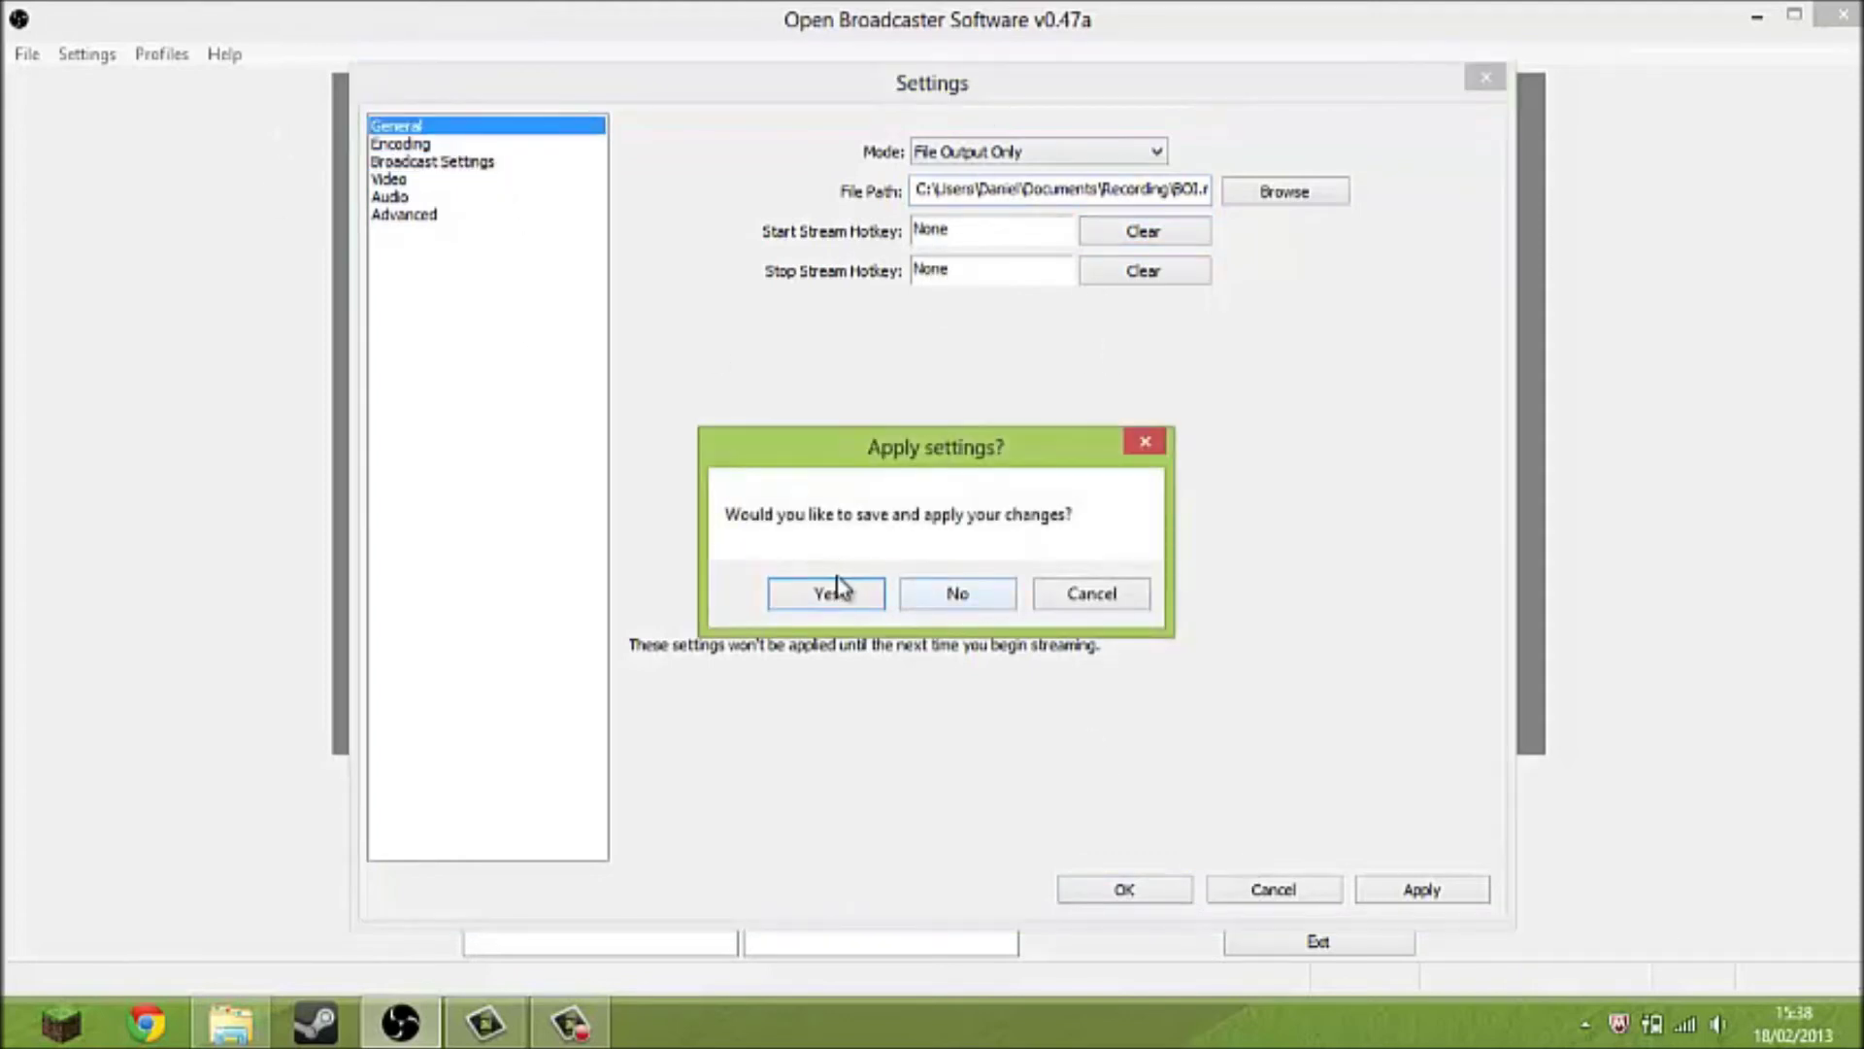
left_click(831, 593)
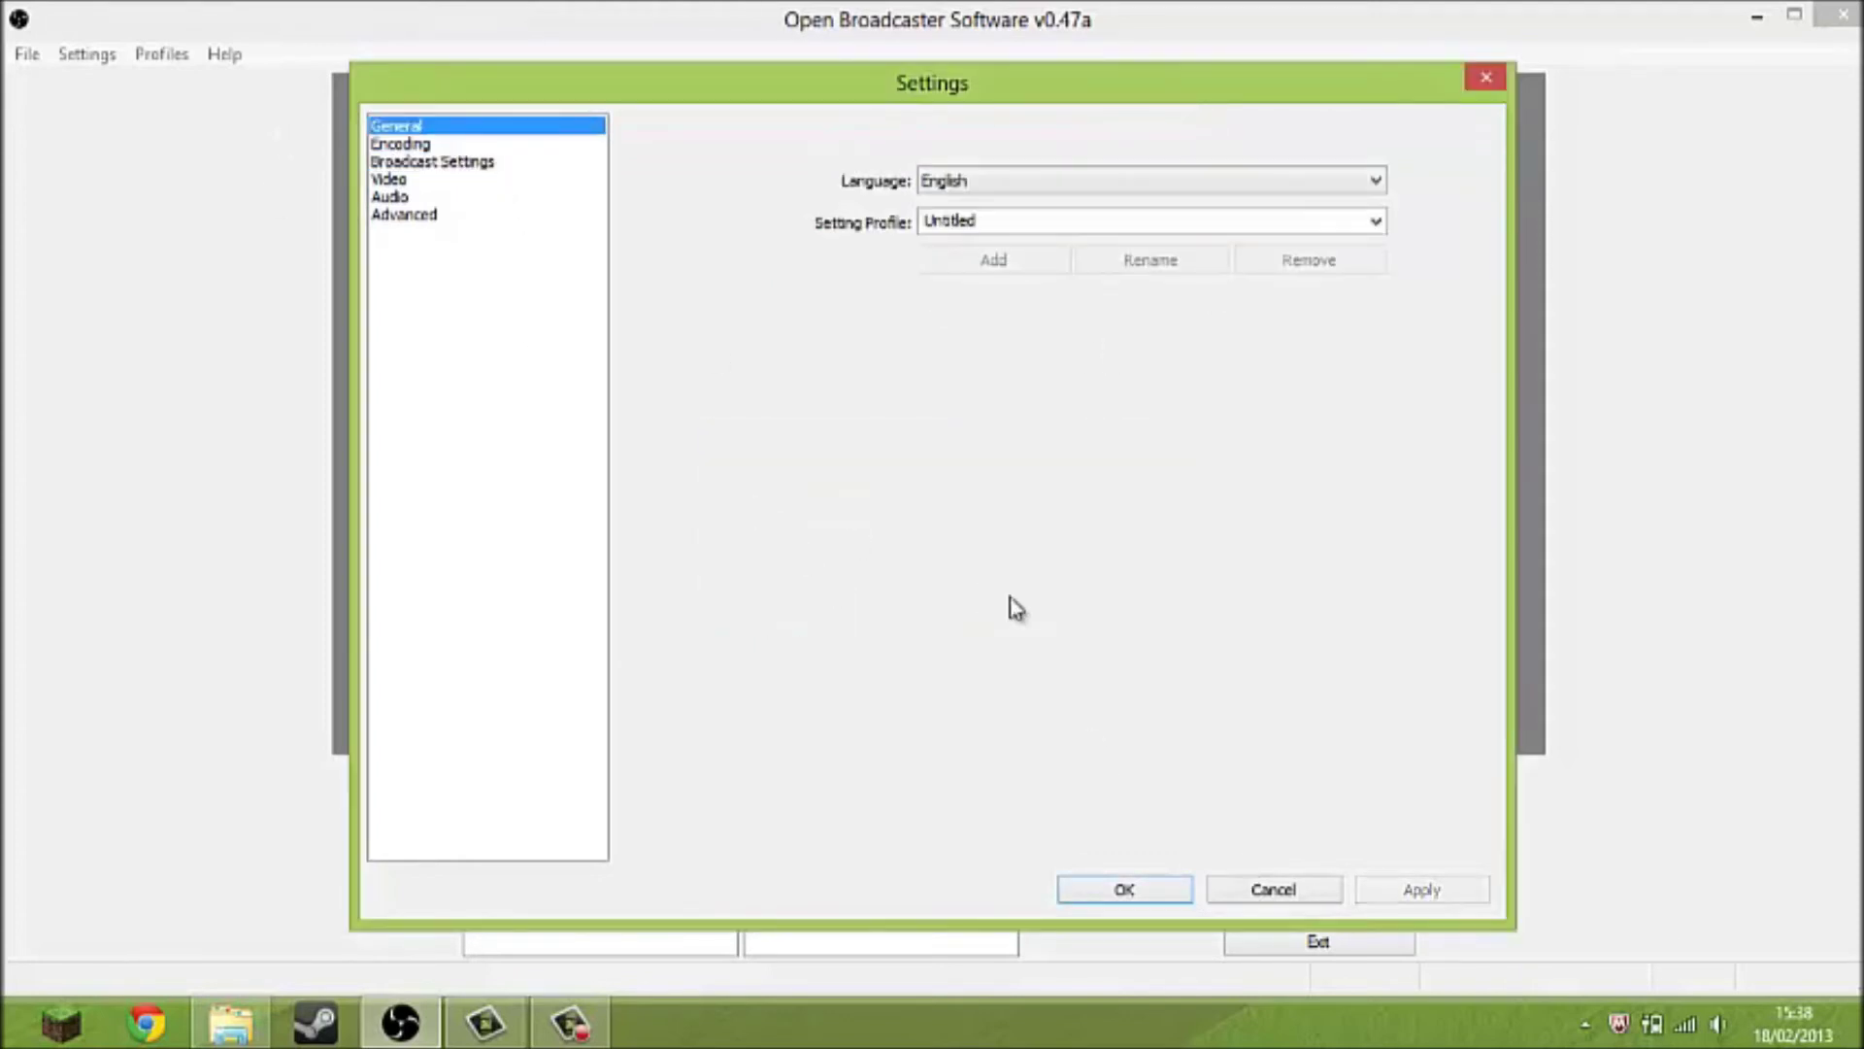
left_click(398, 180)
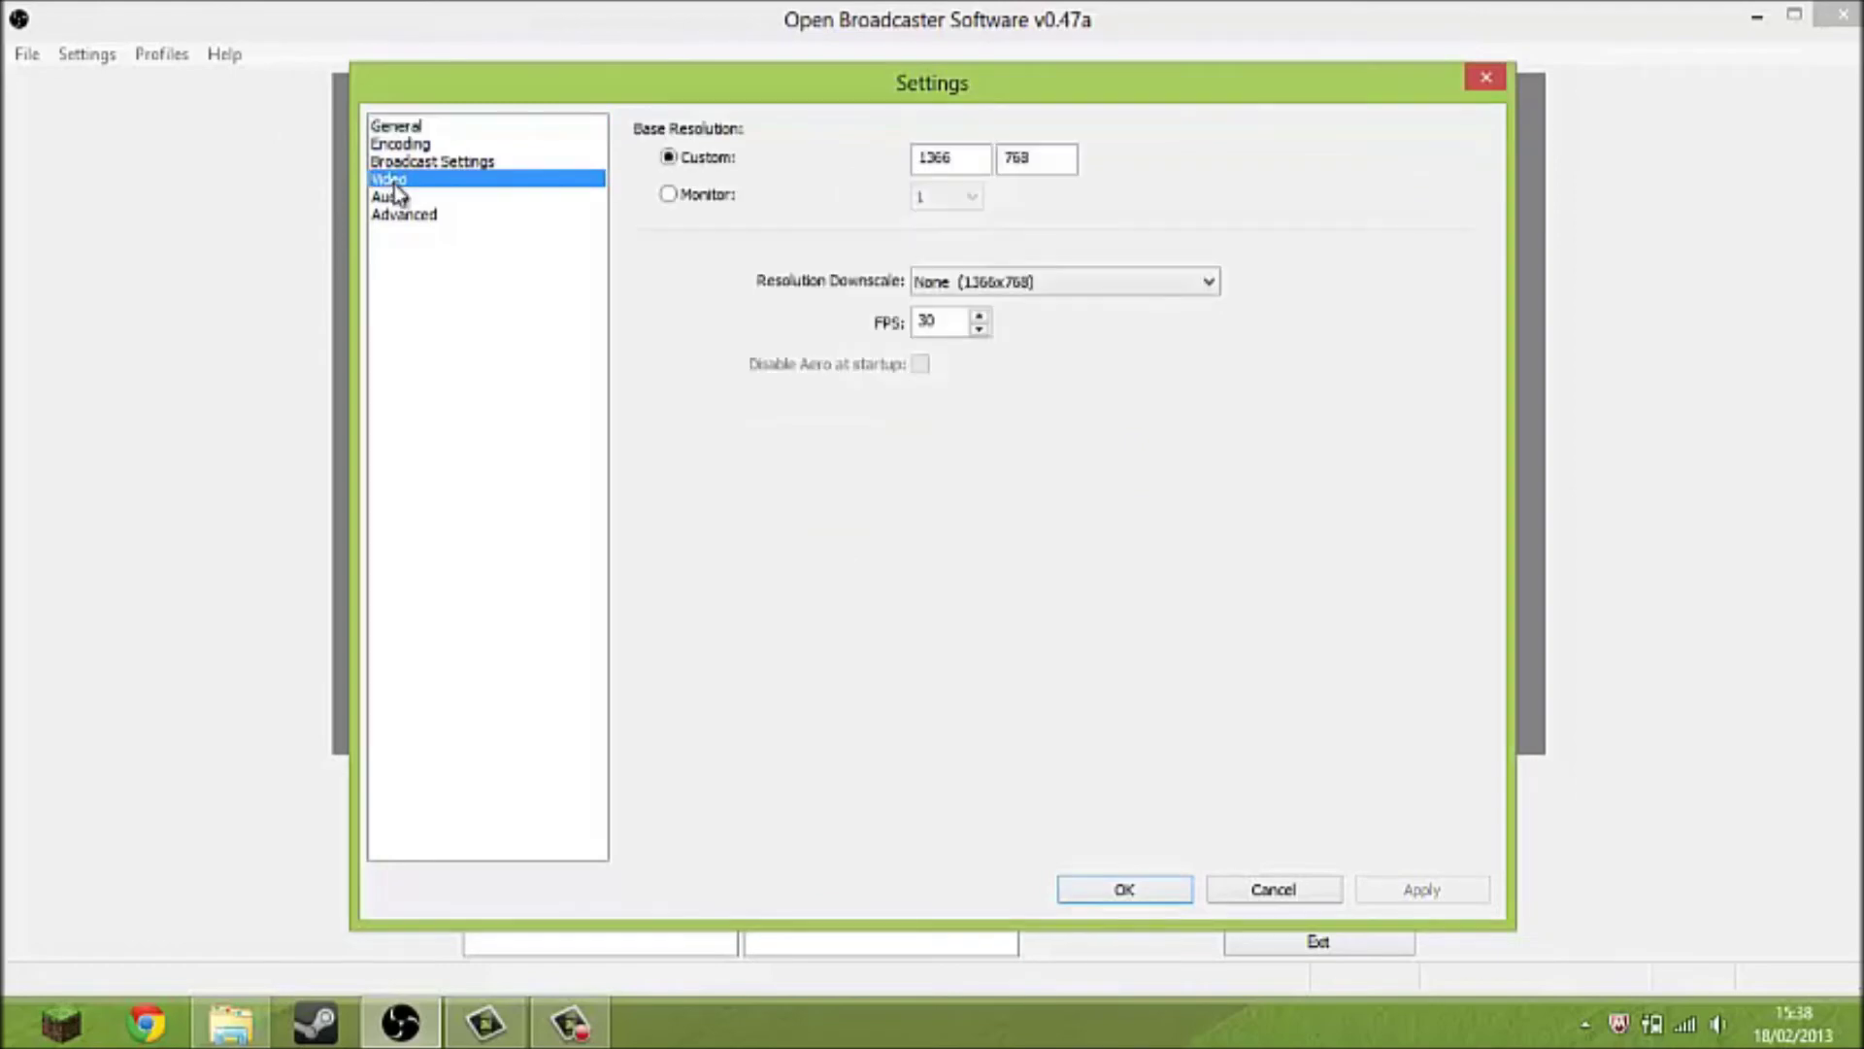
left_click(1275, 886)
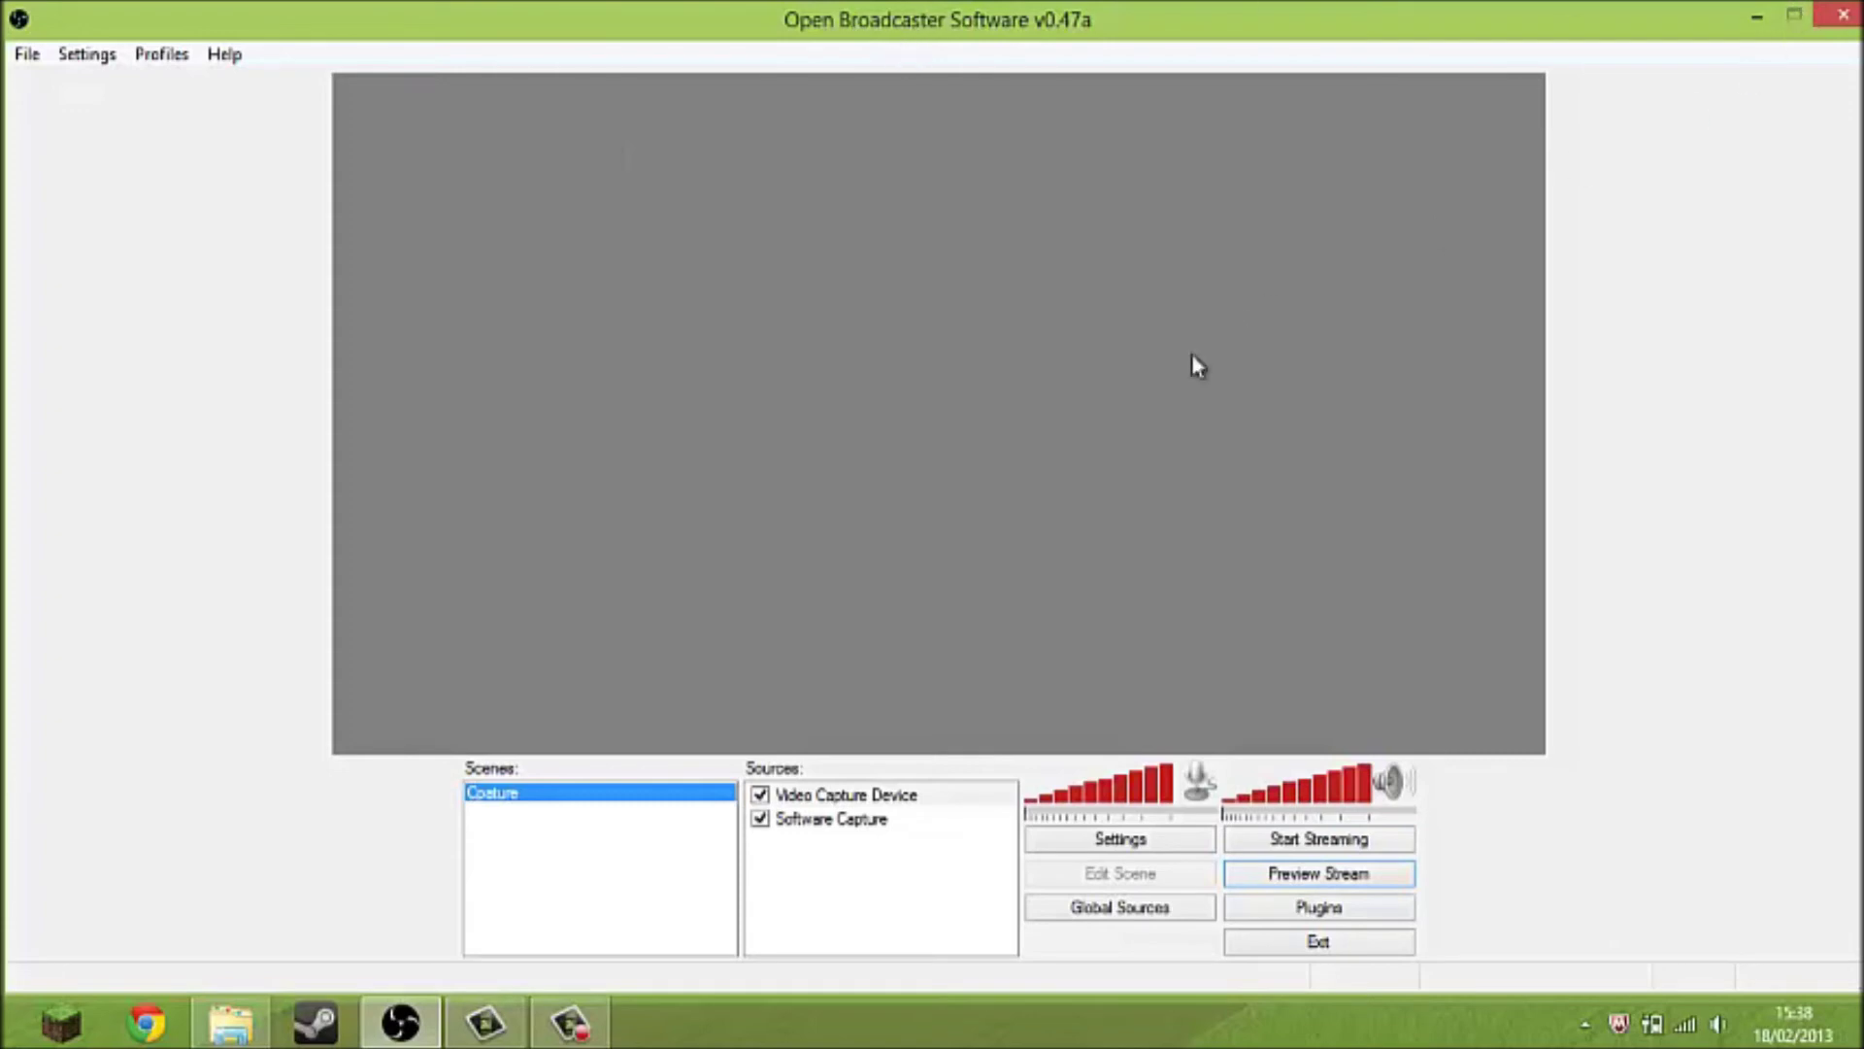
Create a second scene named 'Pause' in the Scenes list.
right_click(773, 897)
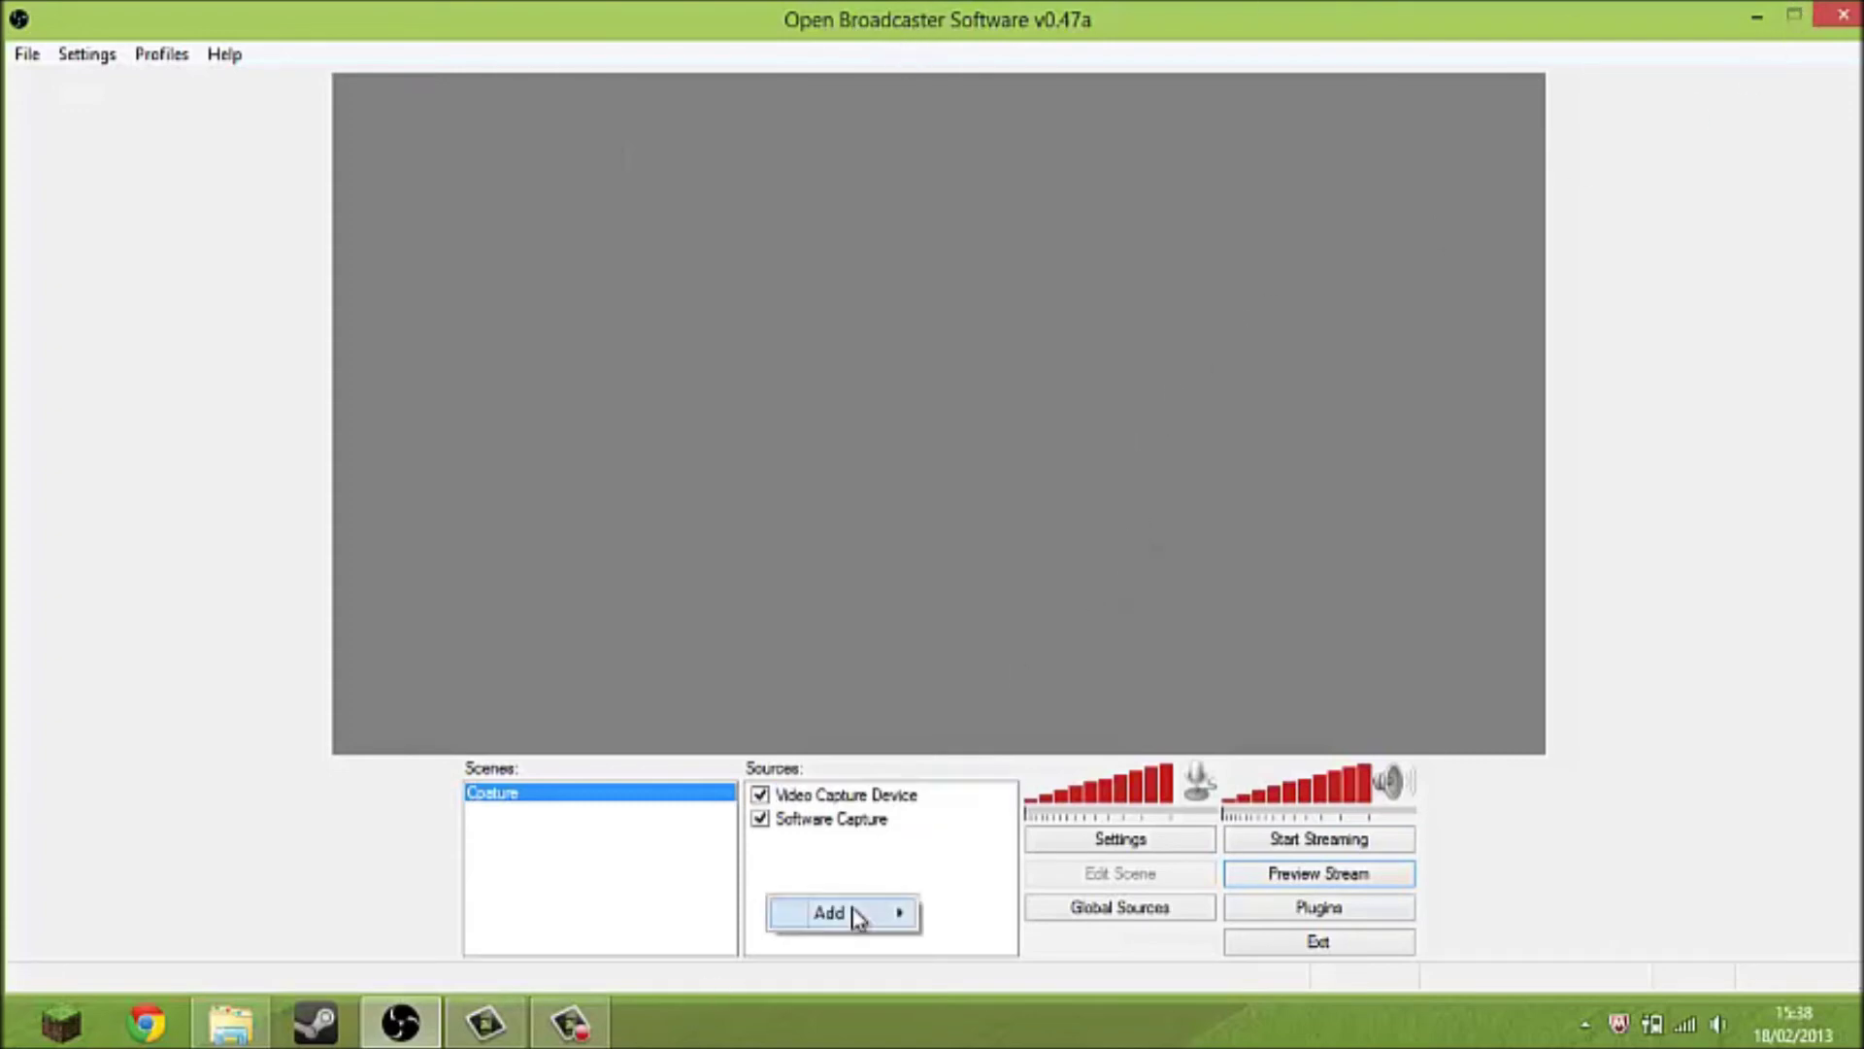
mouse_move(832, 912)
left_click(602, 860)
right_click(596, 855)
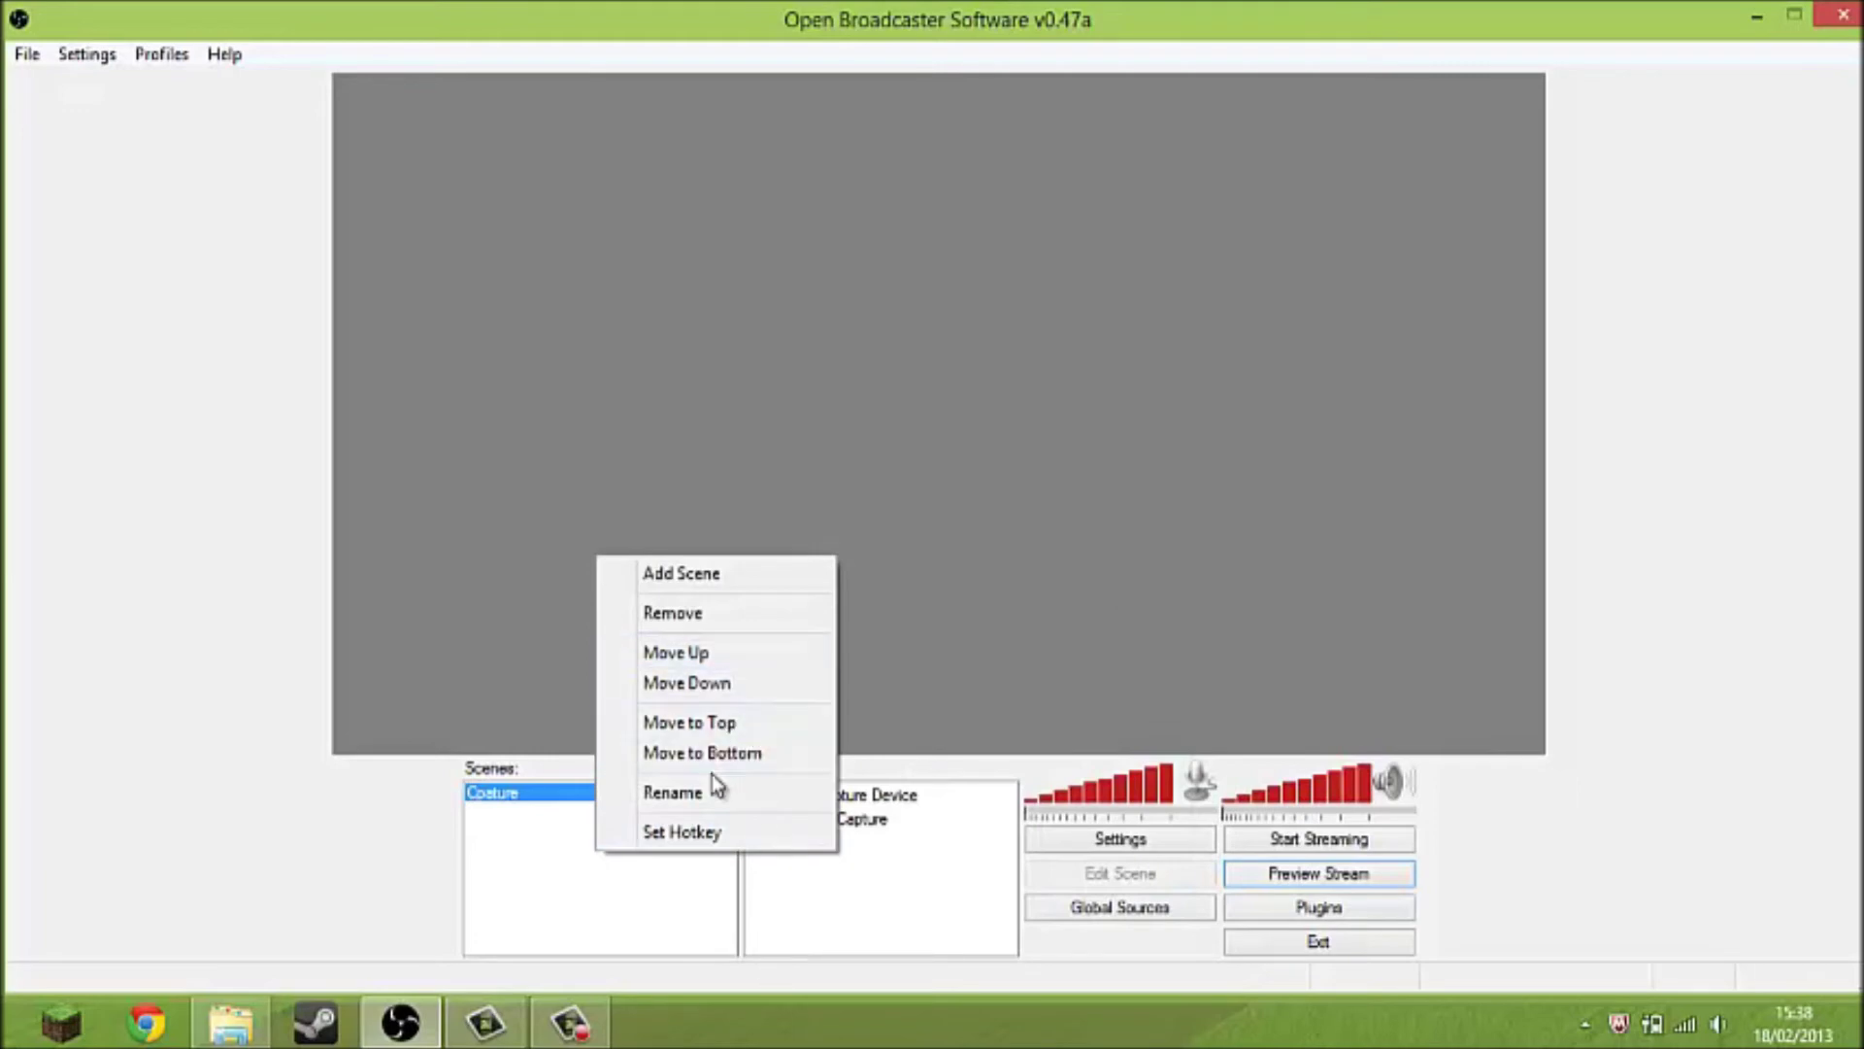
left_click(735, 574)
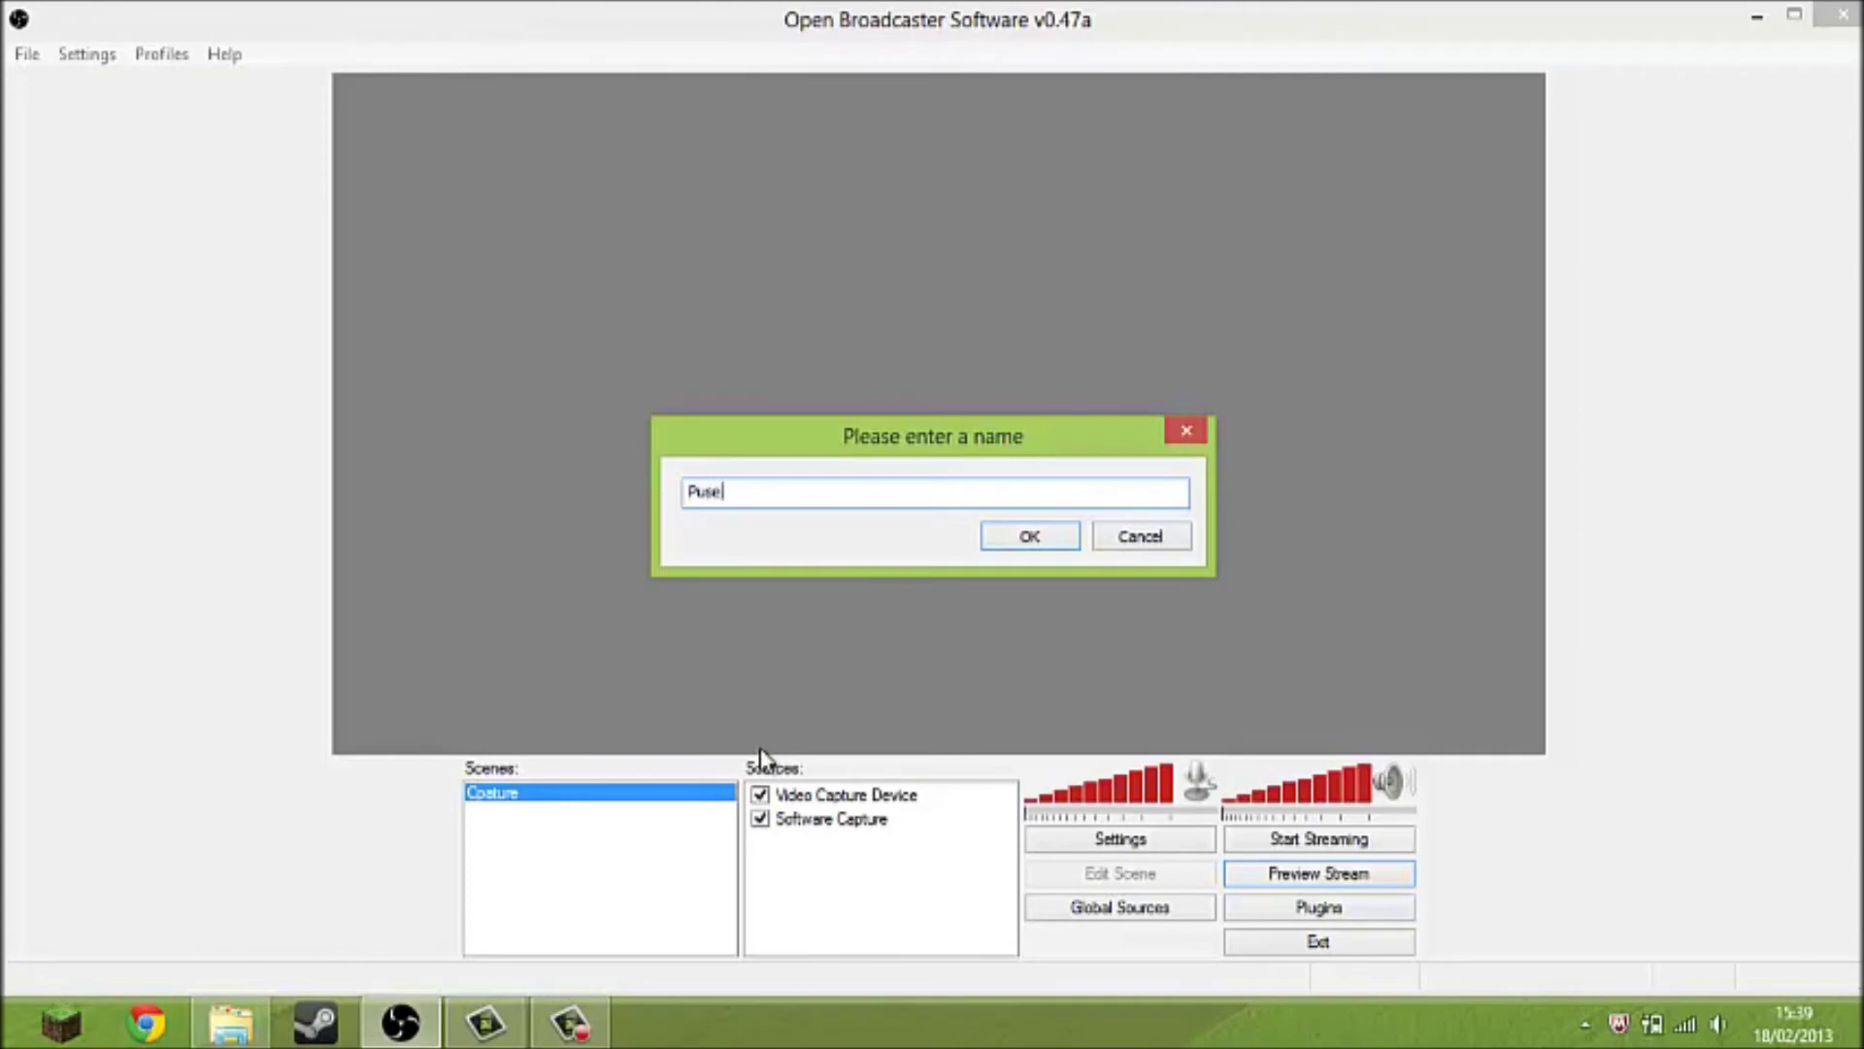
type("Pause")
key("Return")
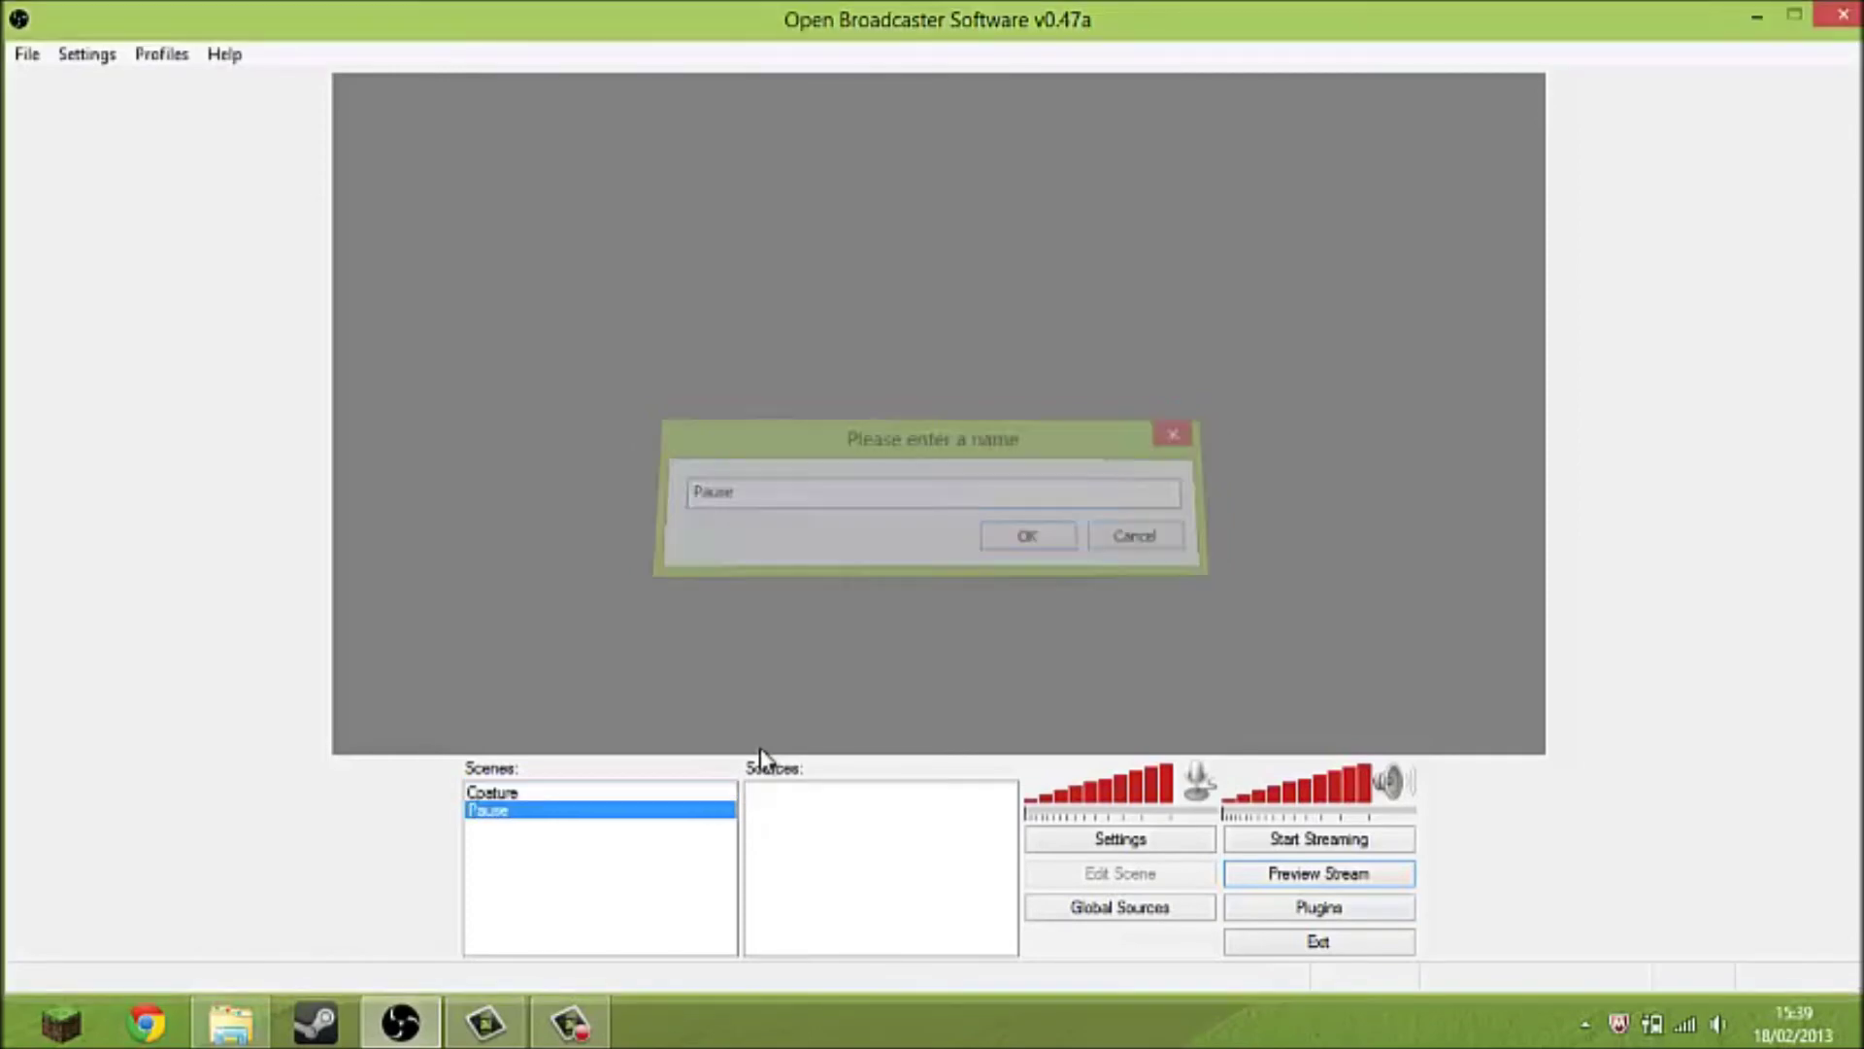
right_click(571, 815)
left_click(938, 891)
right_click(932, 882)
mouse_move(965, 894)
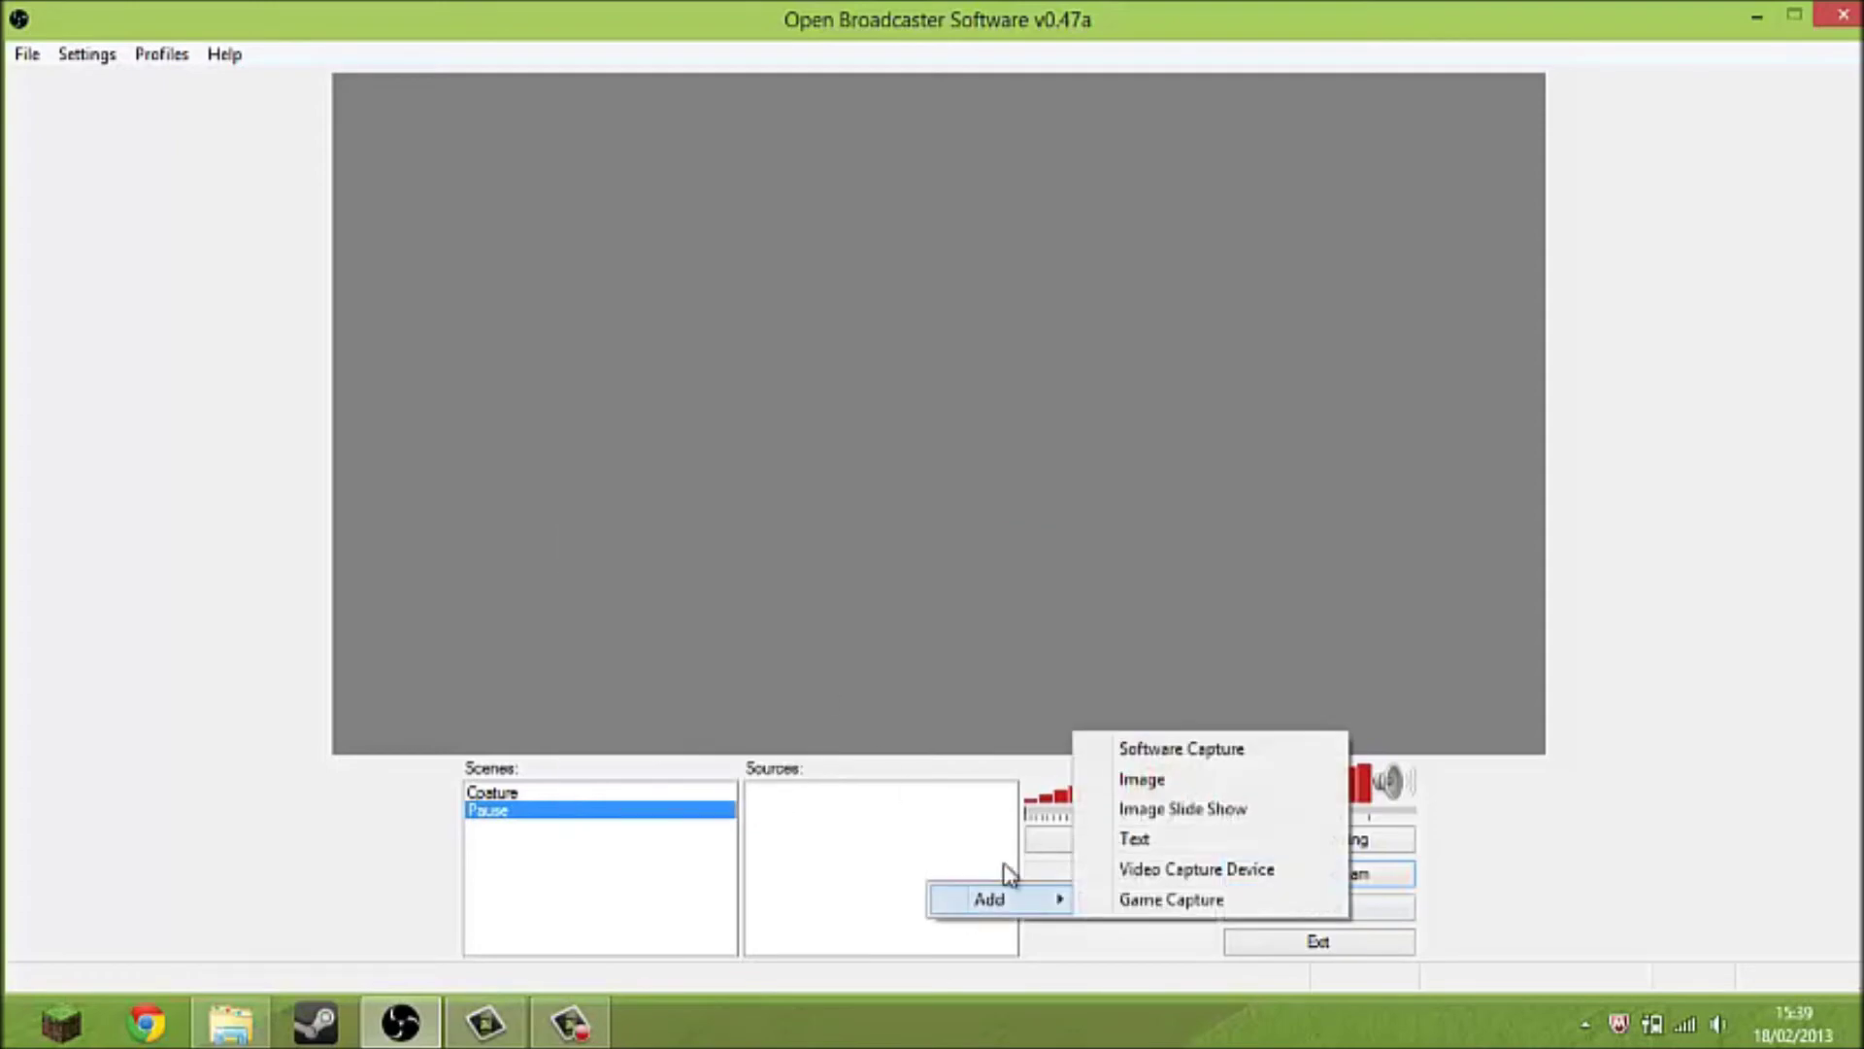
left_click(1144, 779)
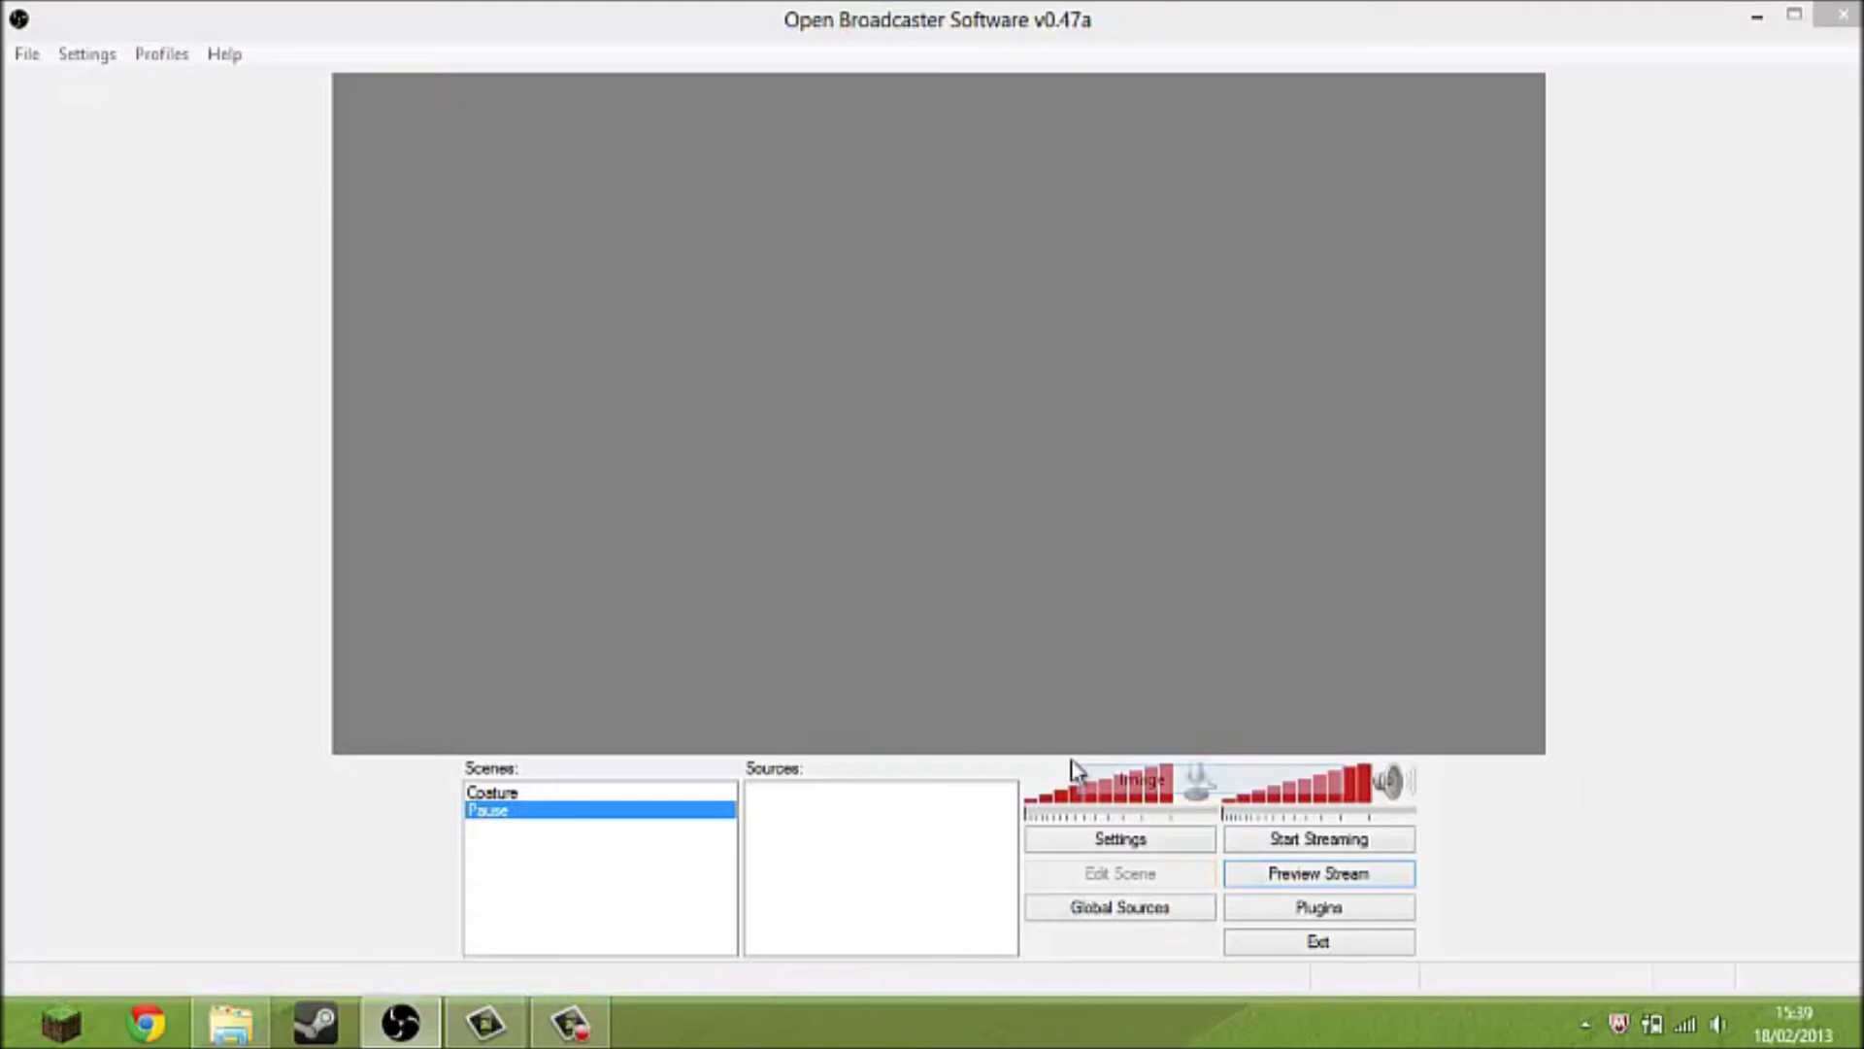
left_click(1034, 546)
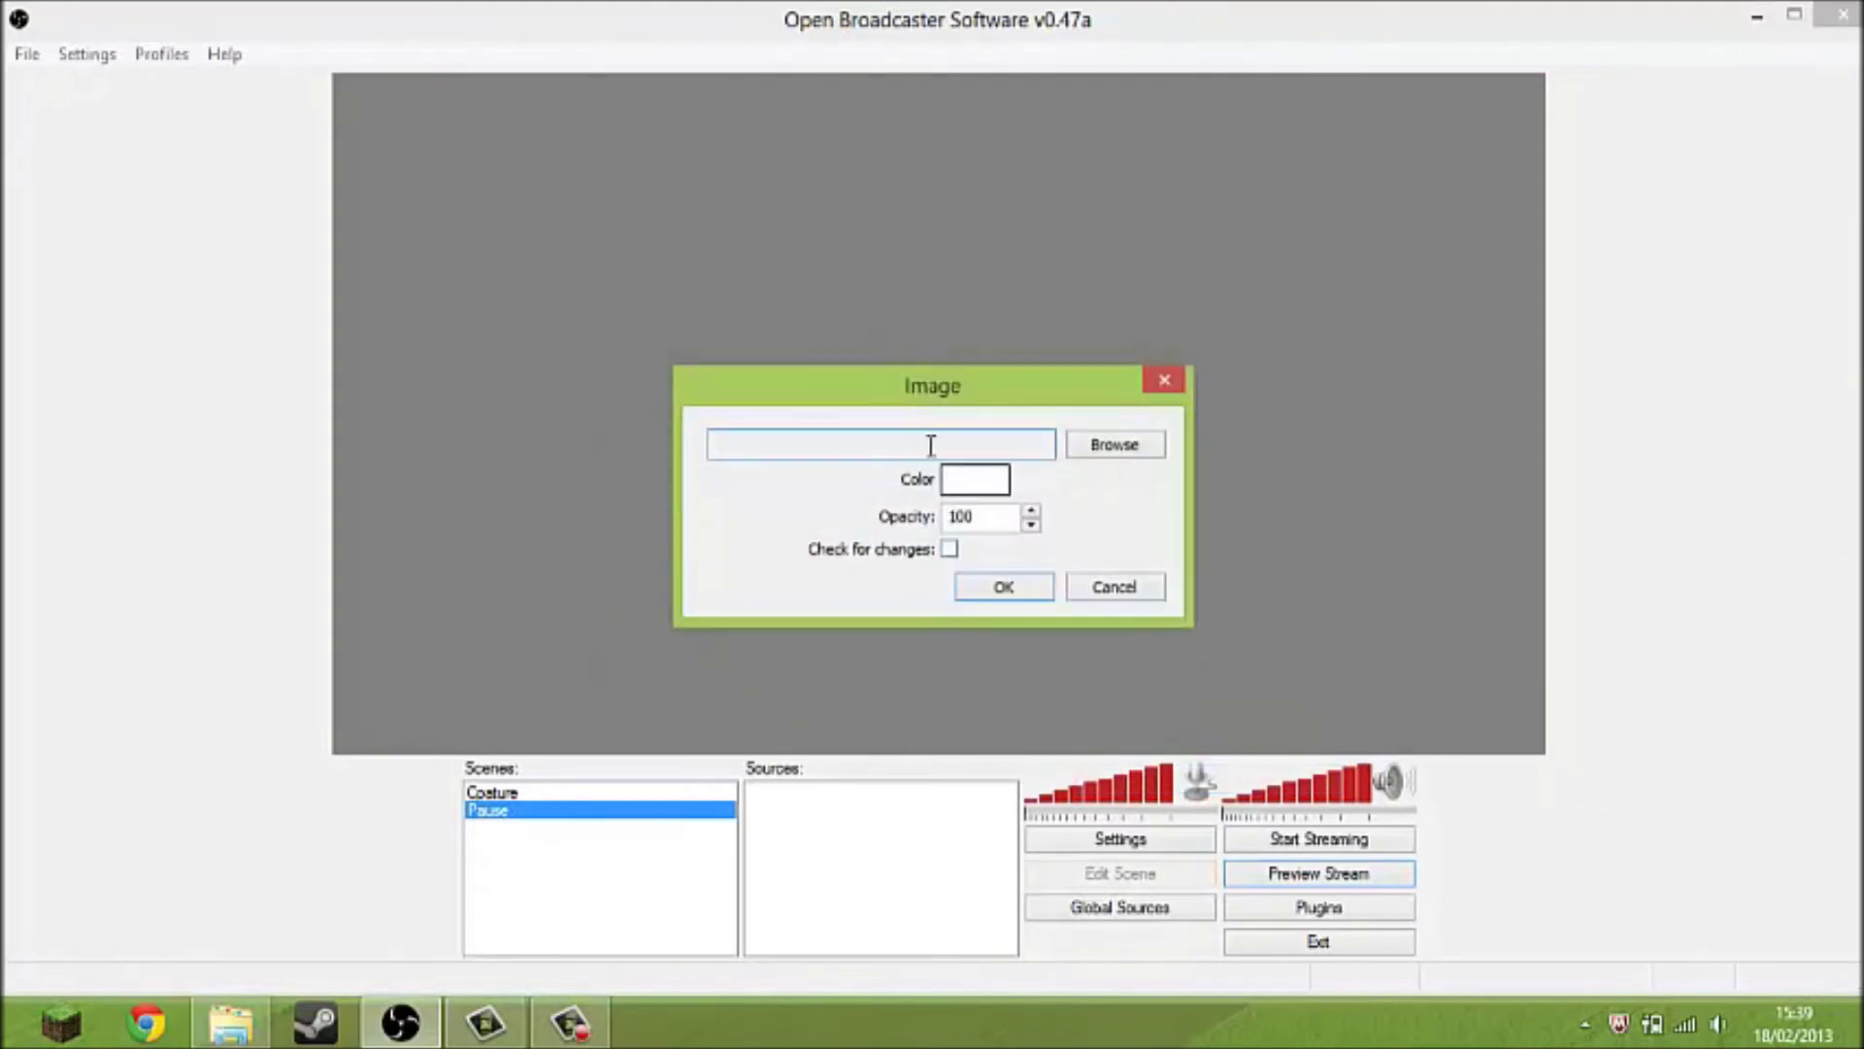
left_click(1114, 447)
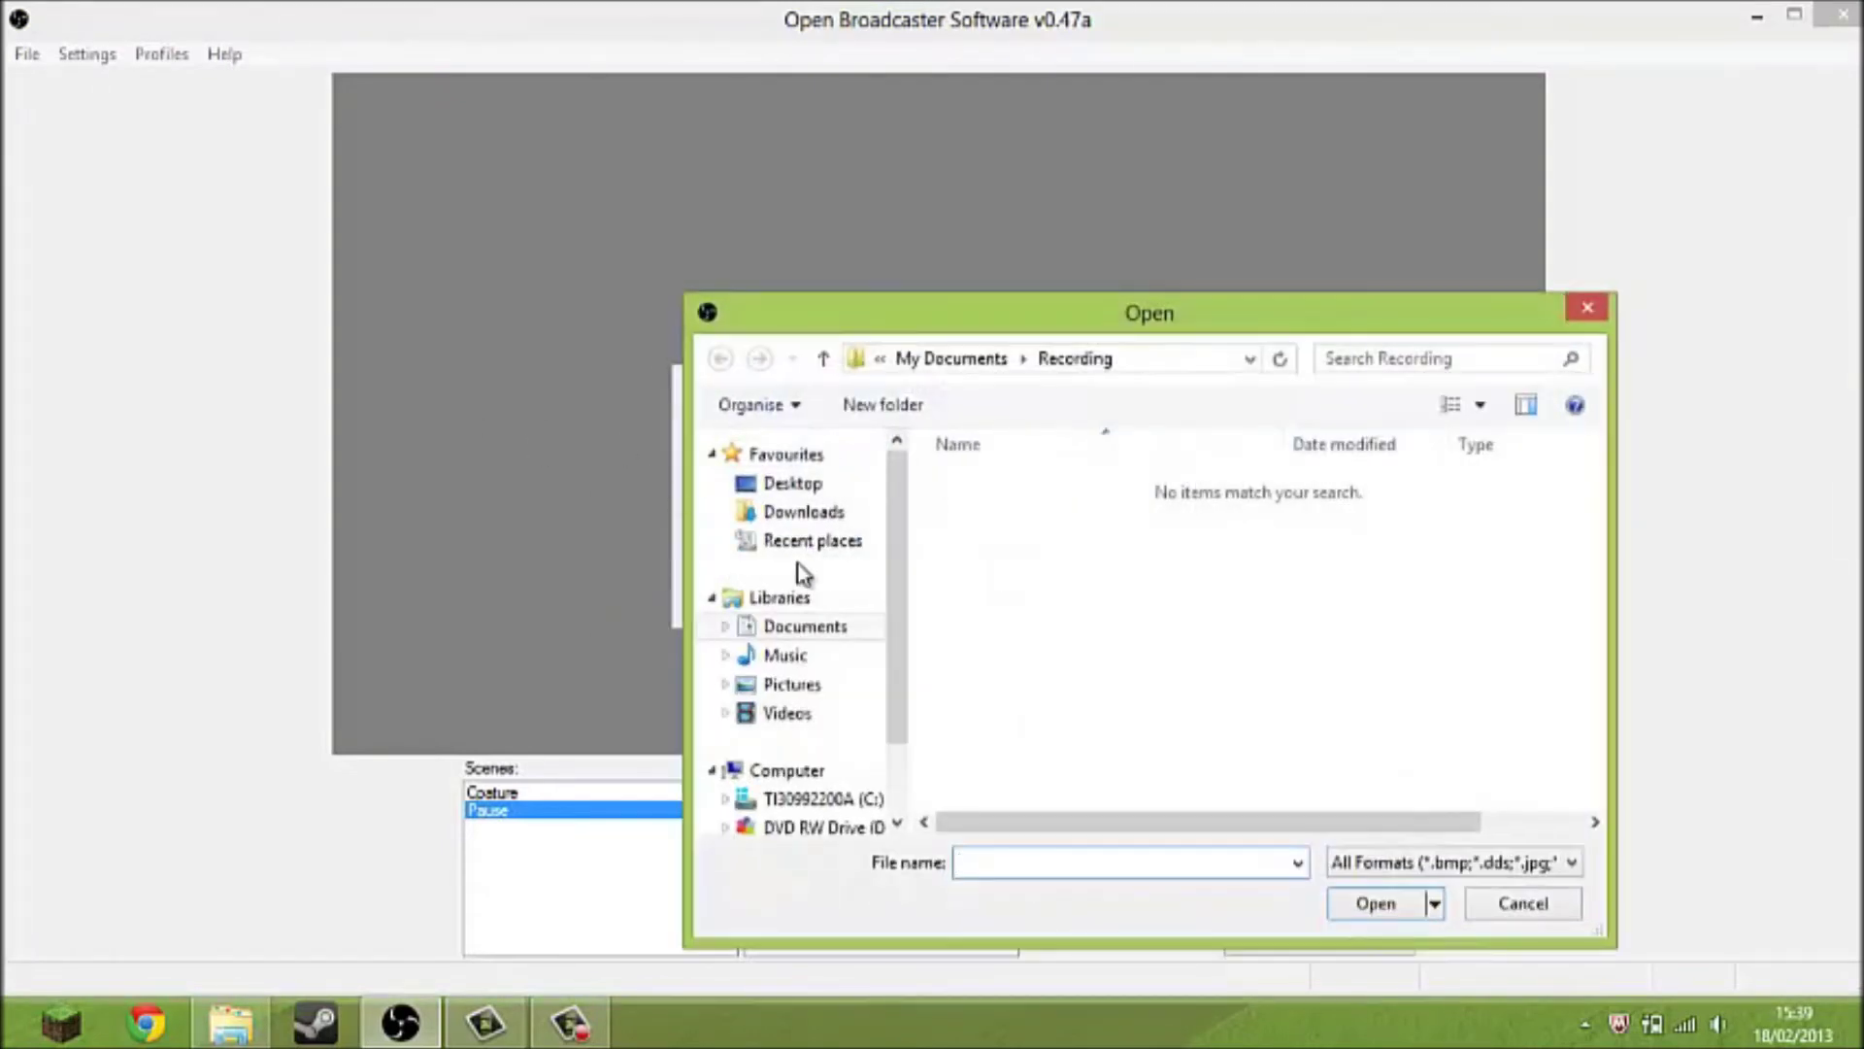
left_click(812, 682)
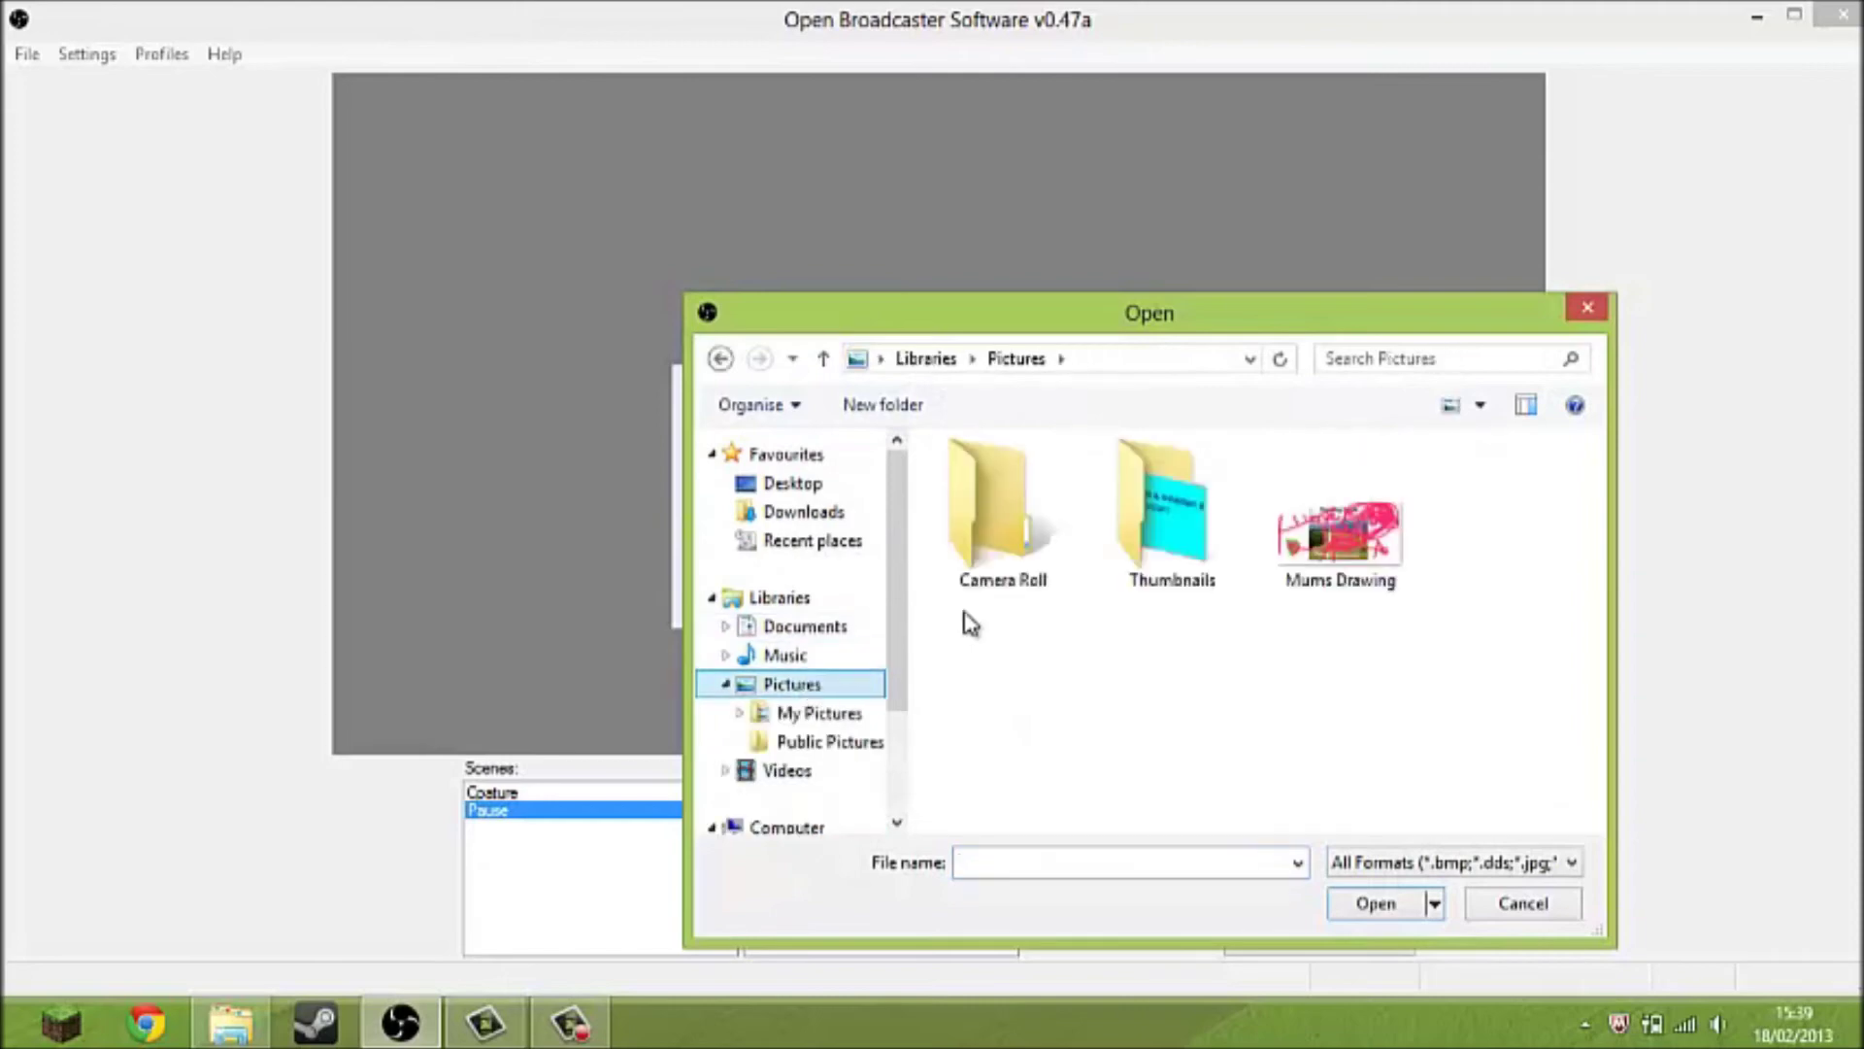
double_click(1175, 513)
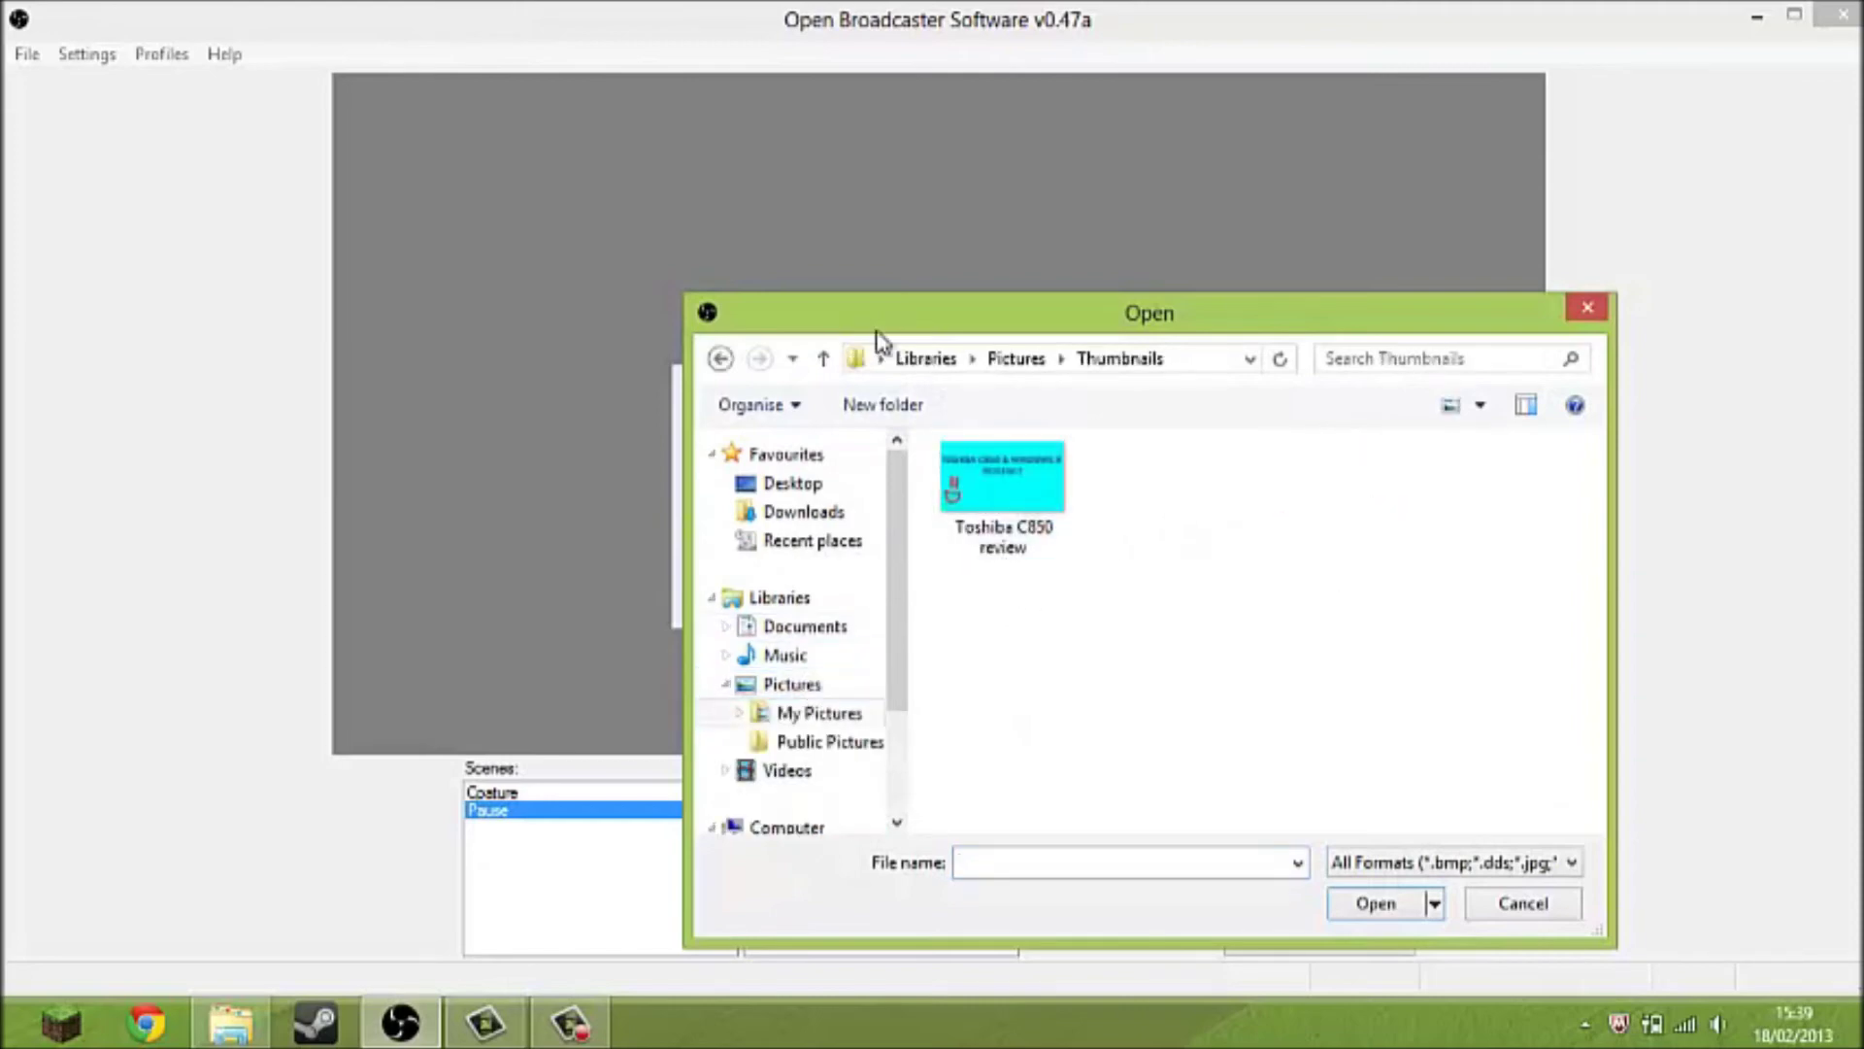
double_click(952, 471)
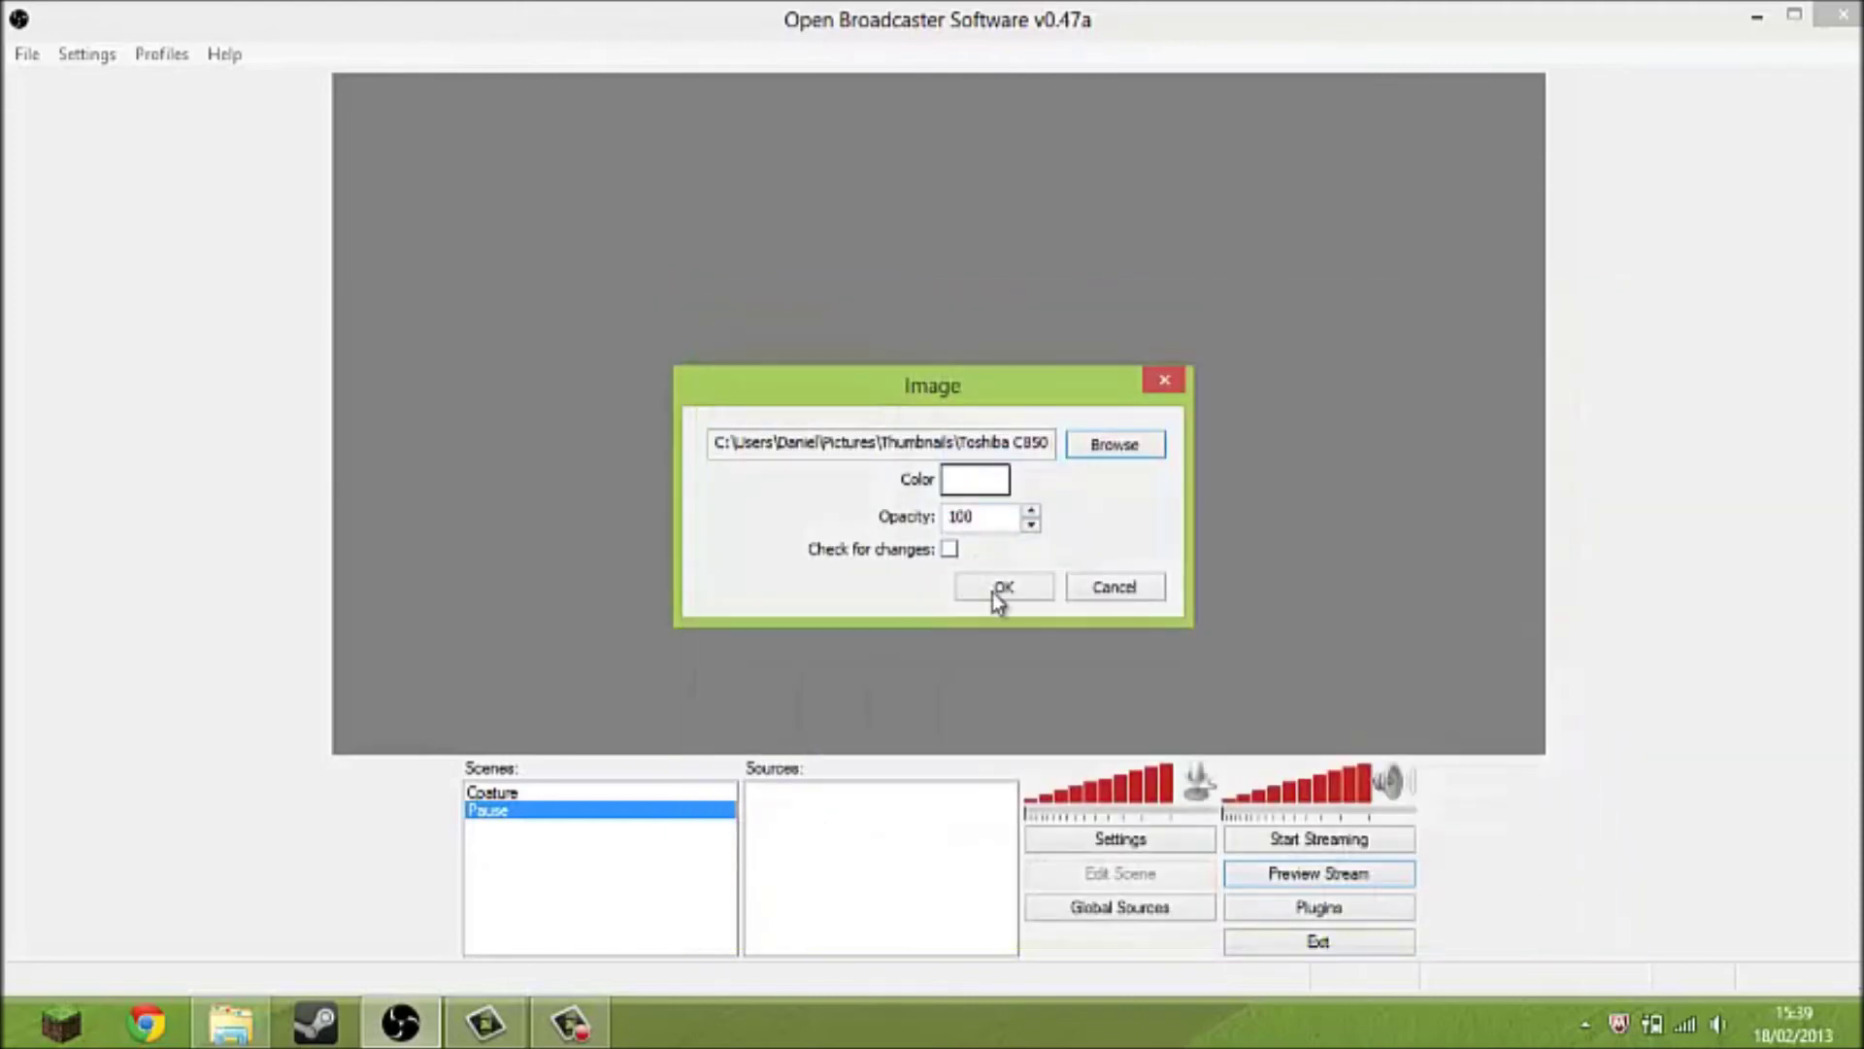
left_click(1022, 589)
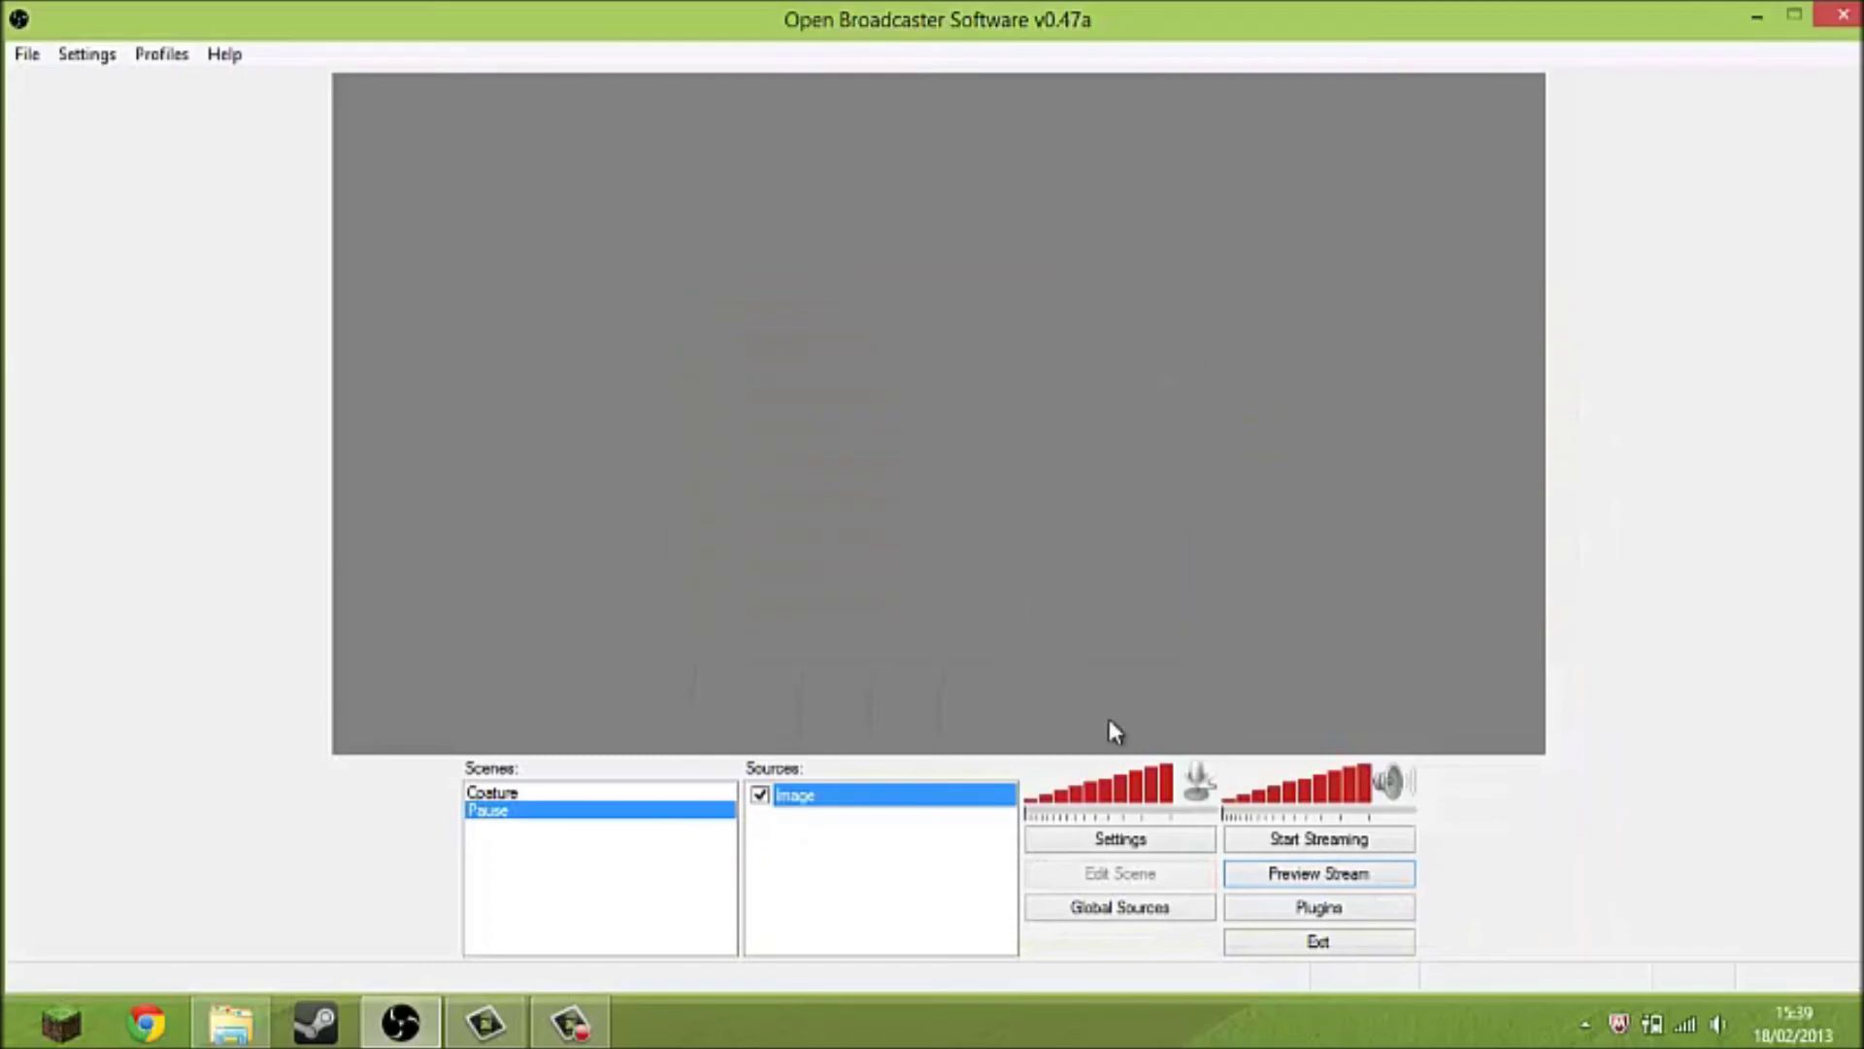
left_click(1301, 873)
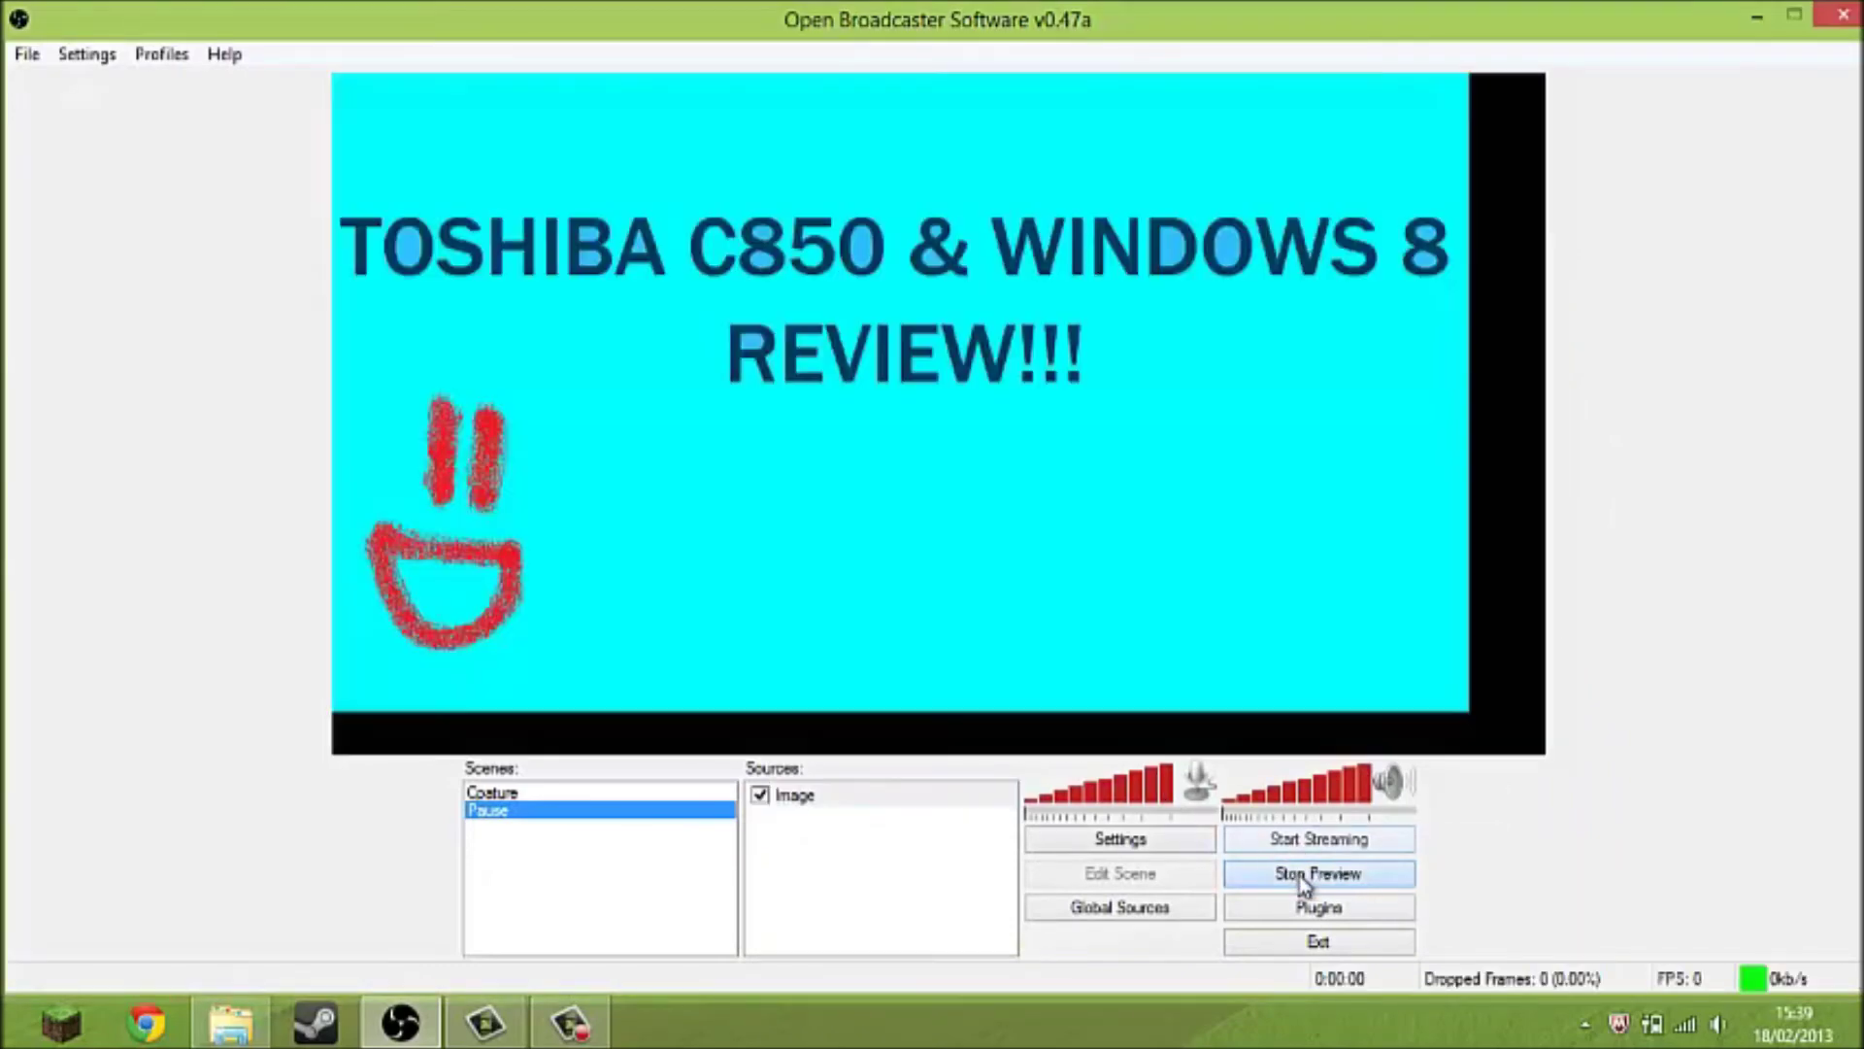
Hide the Toshiba review image, check the Capture scene, then return to Pause with the image shown.
left_click(760, 794)
left_click(652, 793)
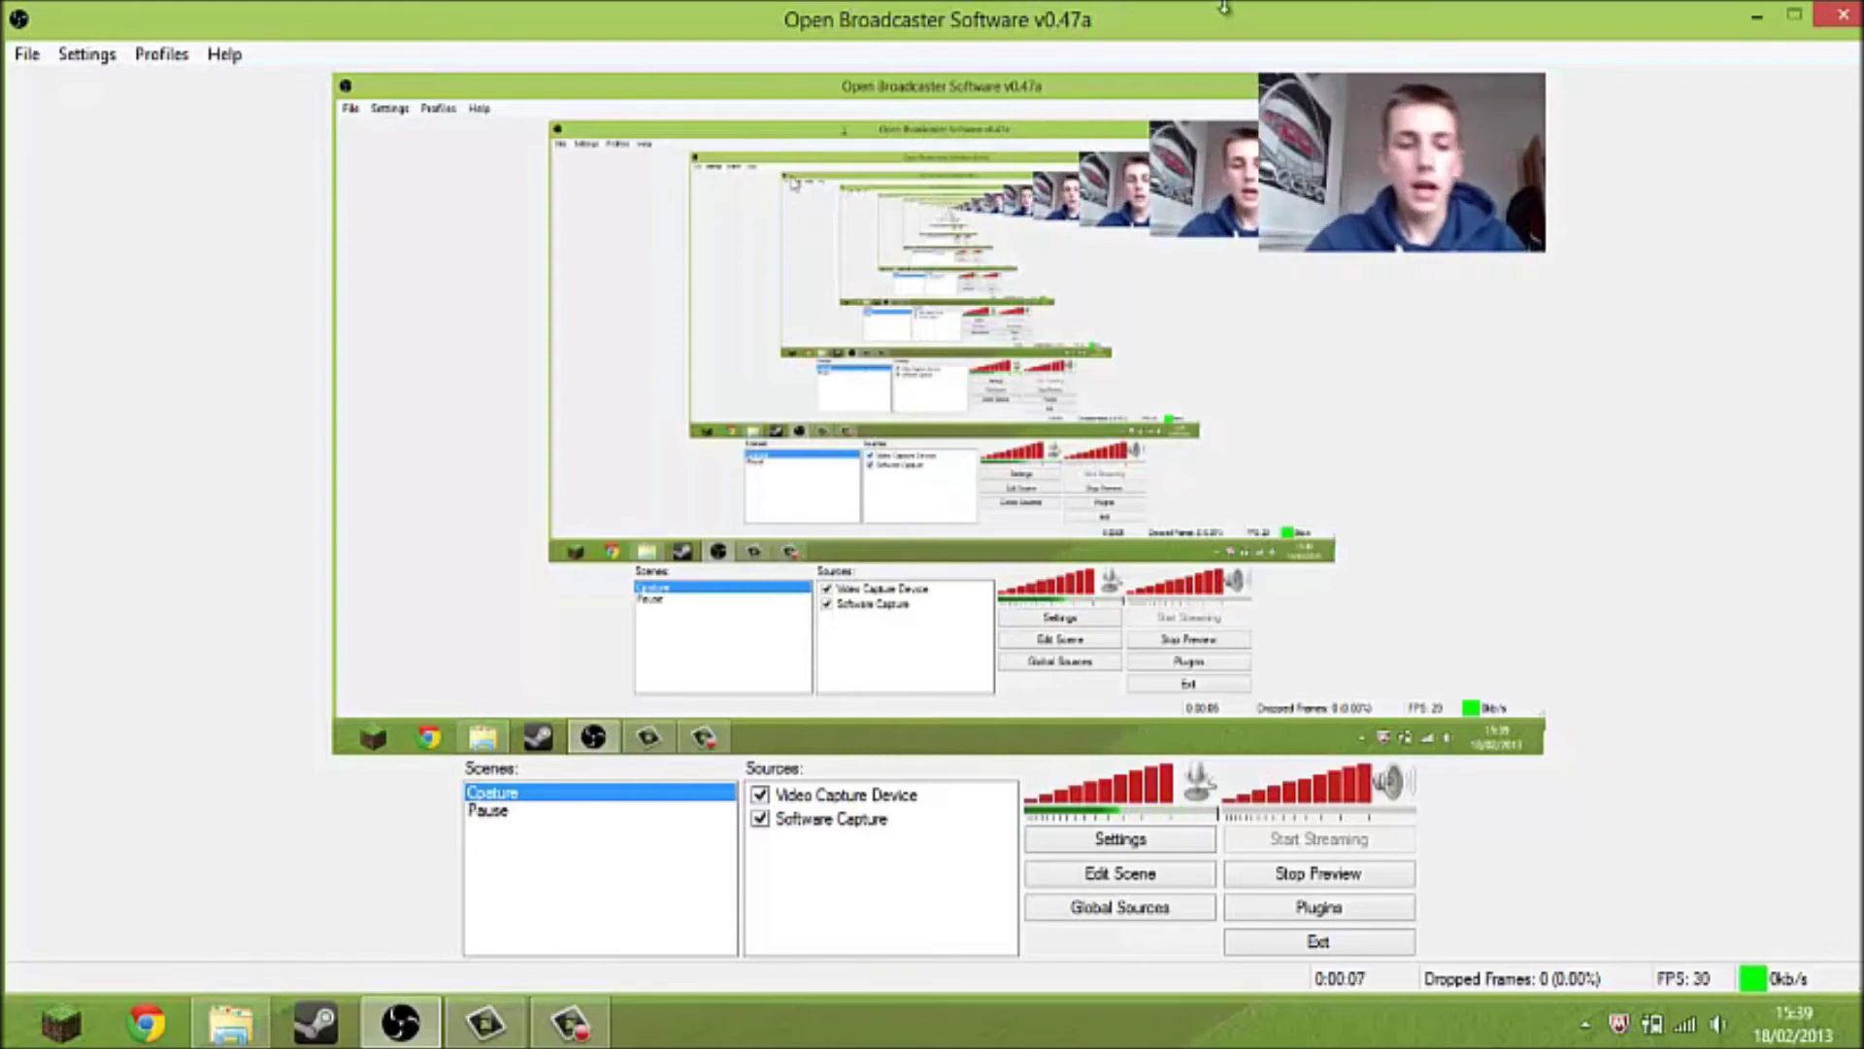
left_click(489, 810)
left_click(760, 796)
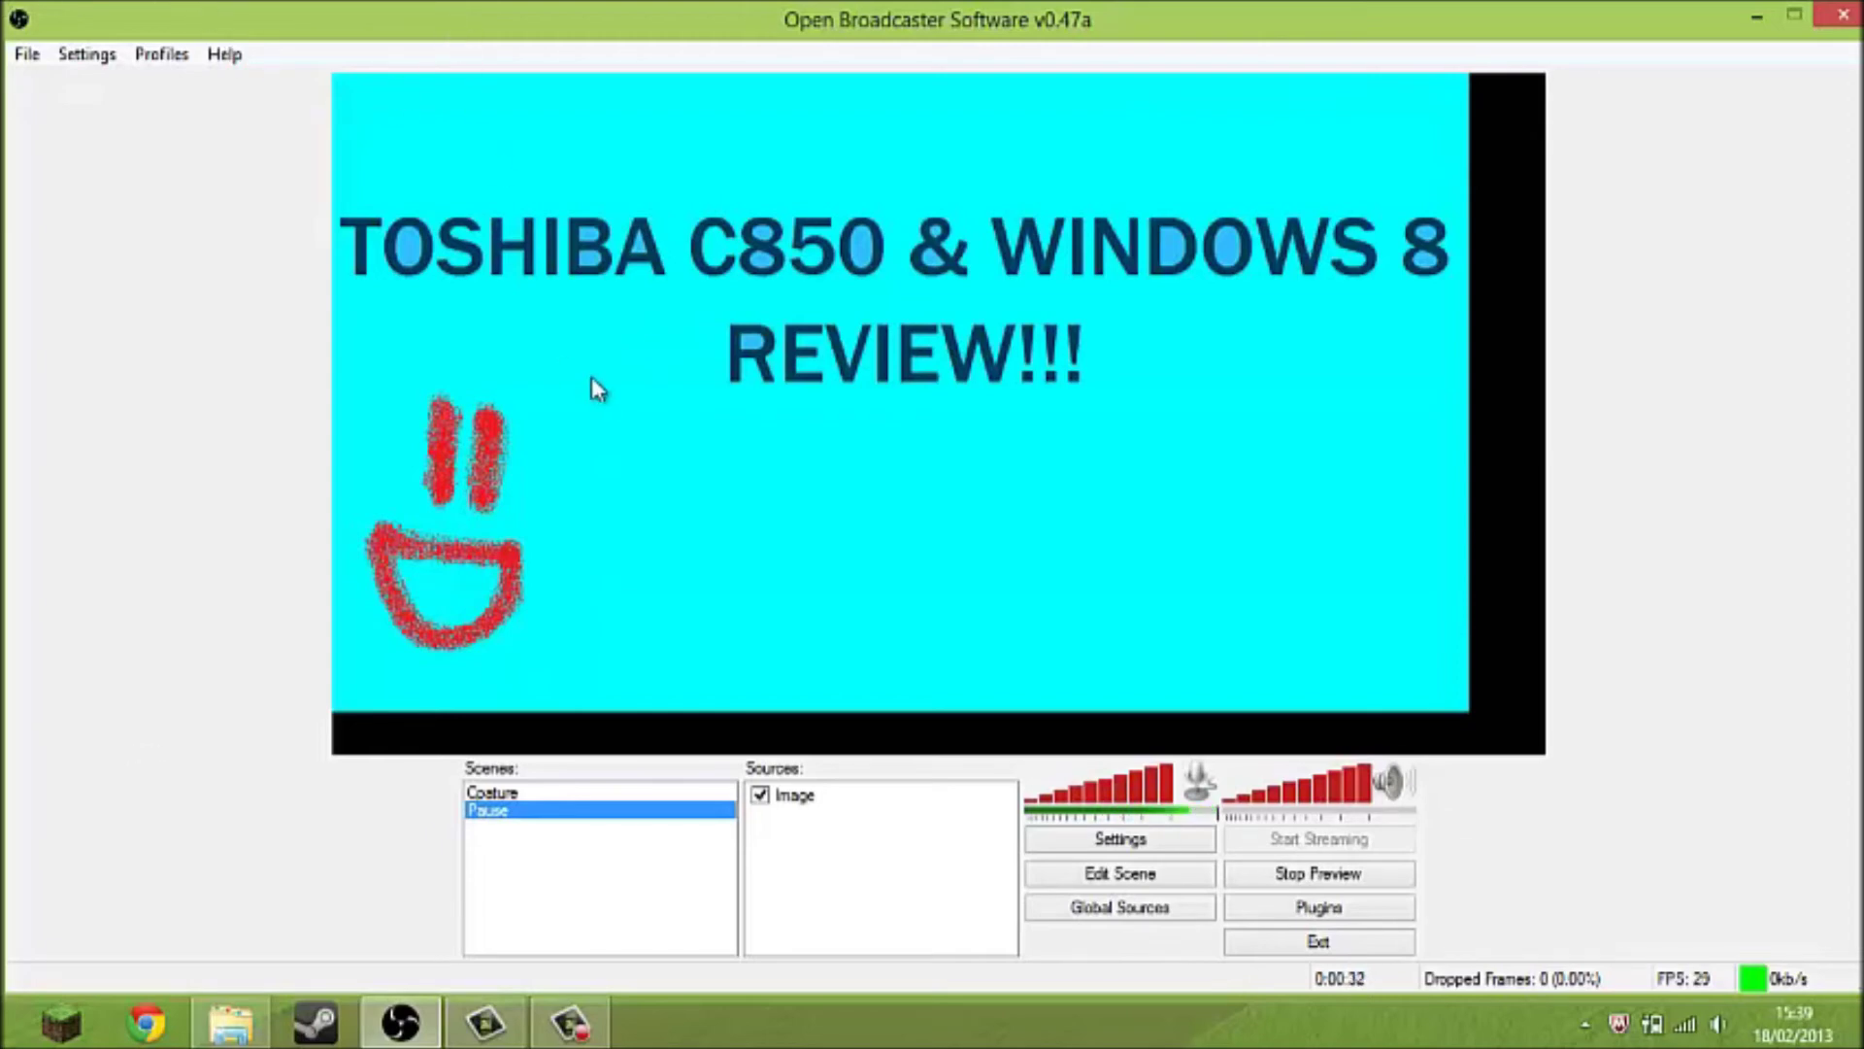
right_click(568, 831)
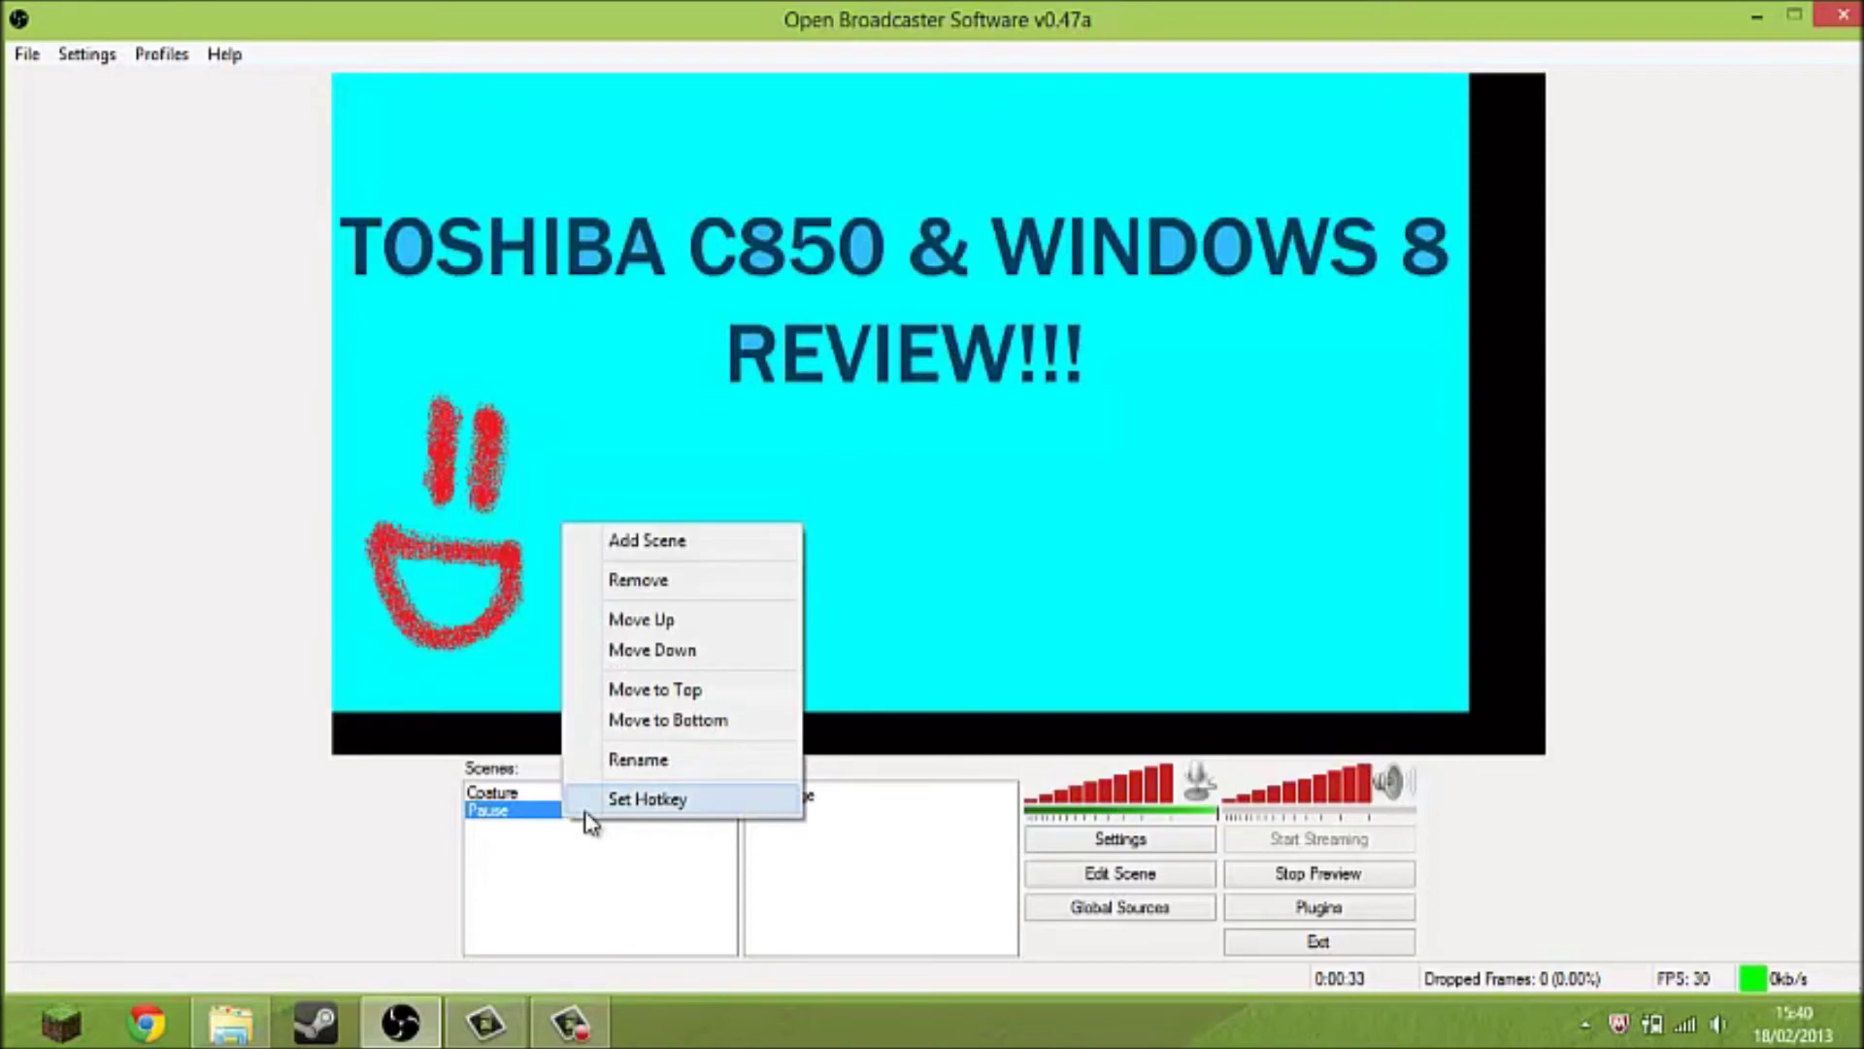
Remove the Pause scene and confirm the deletion.
left_click(657, 583)
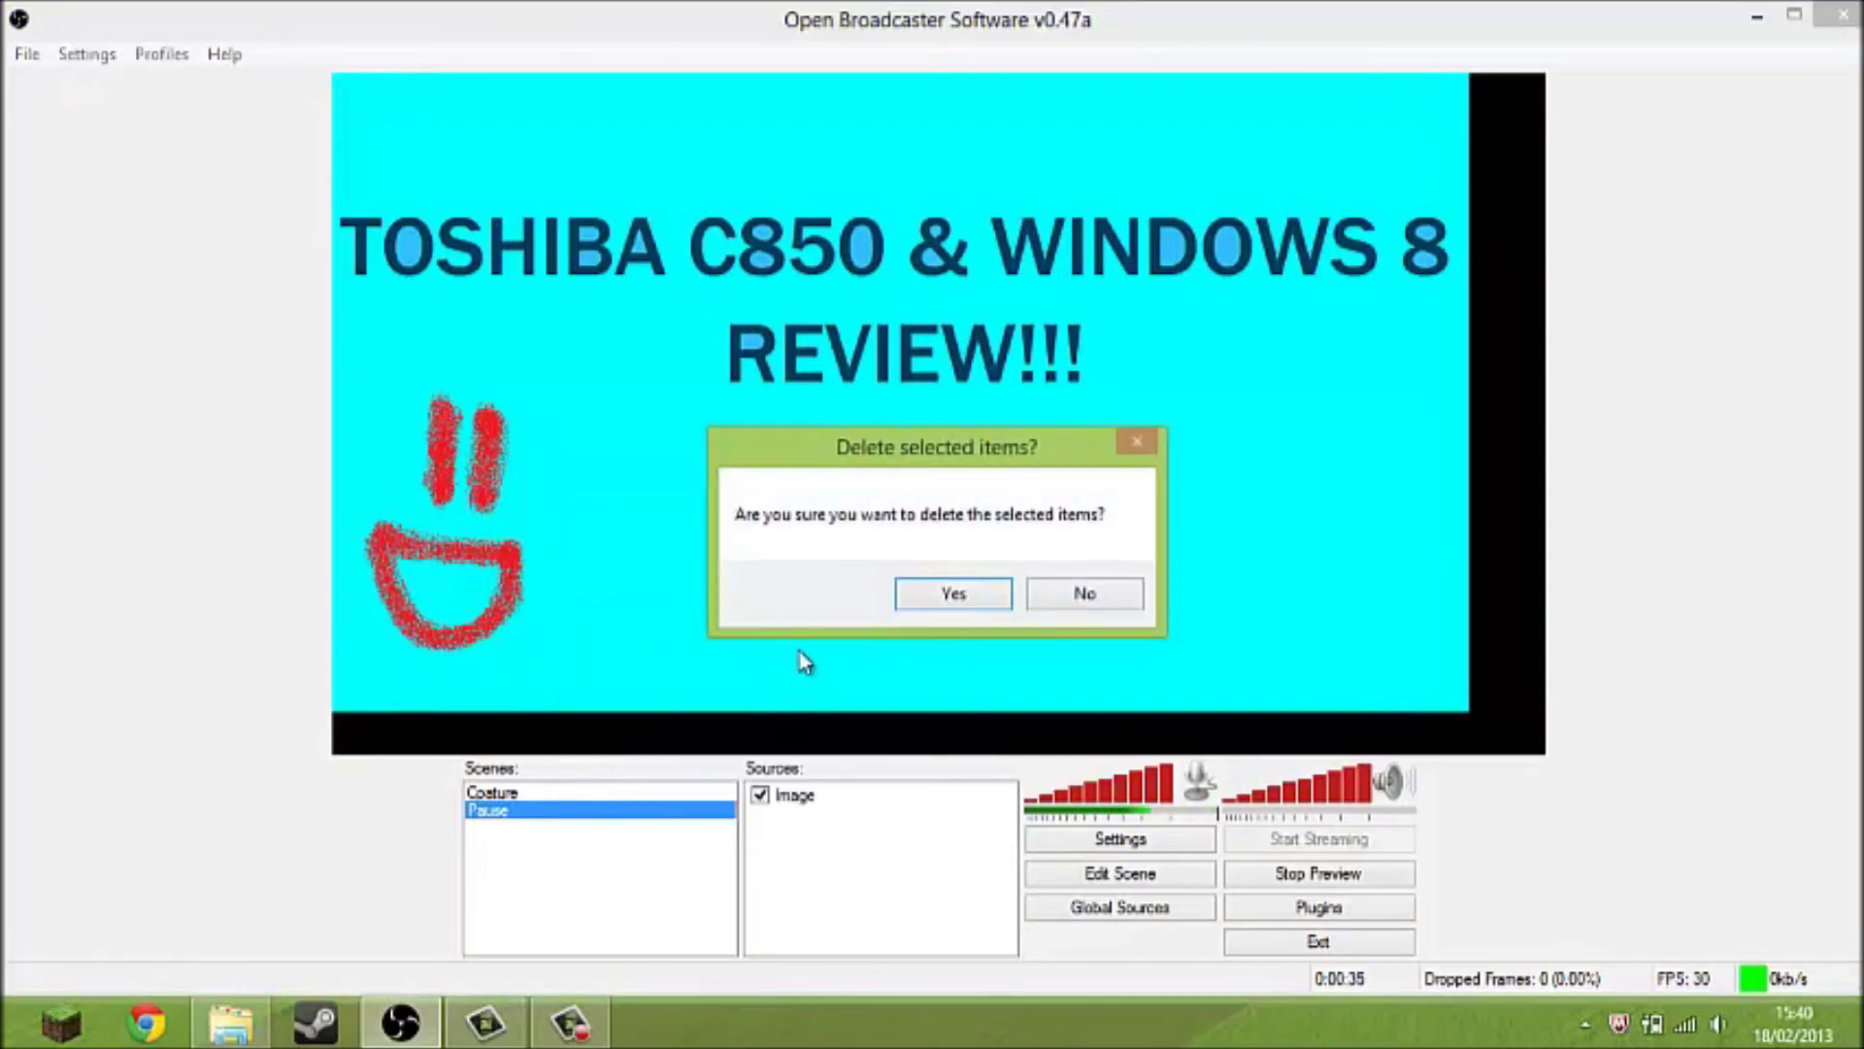
left_click(906, 594)
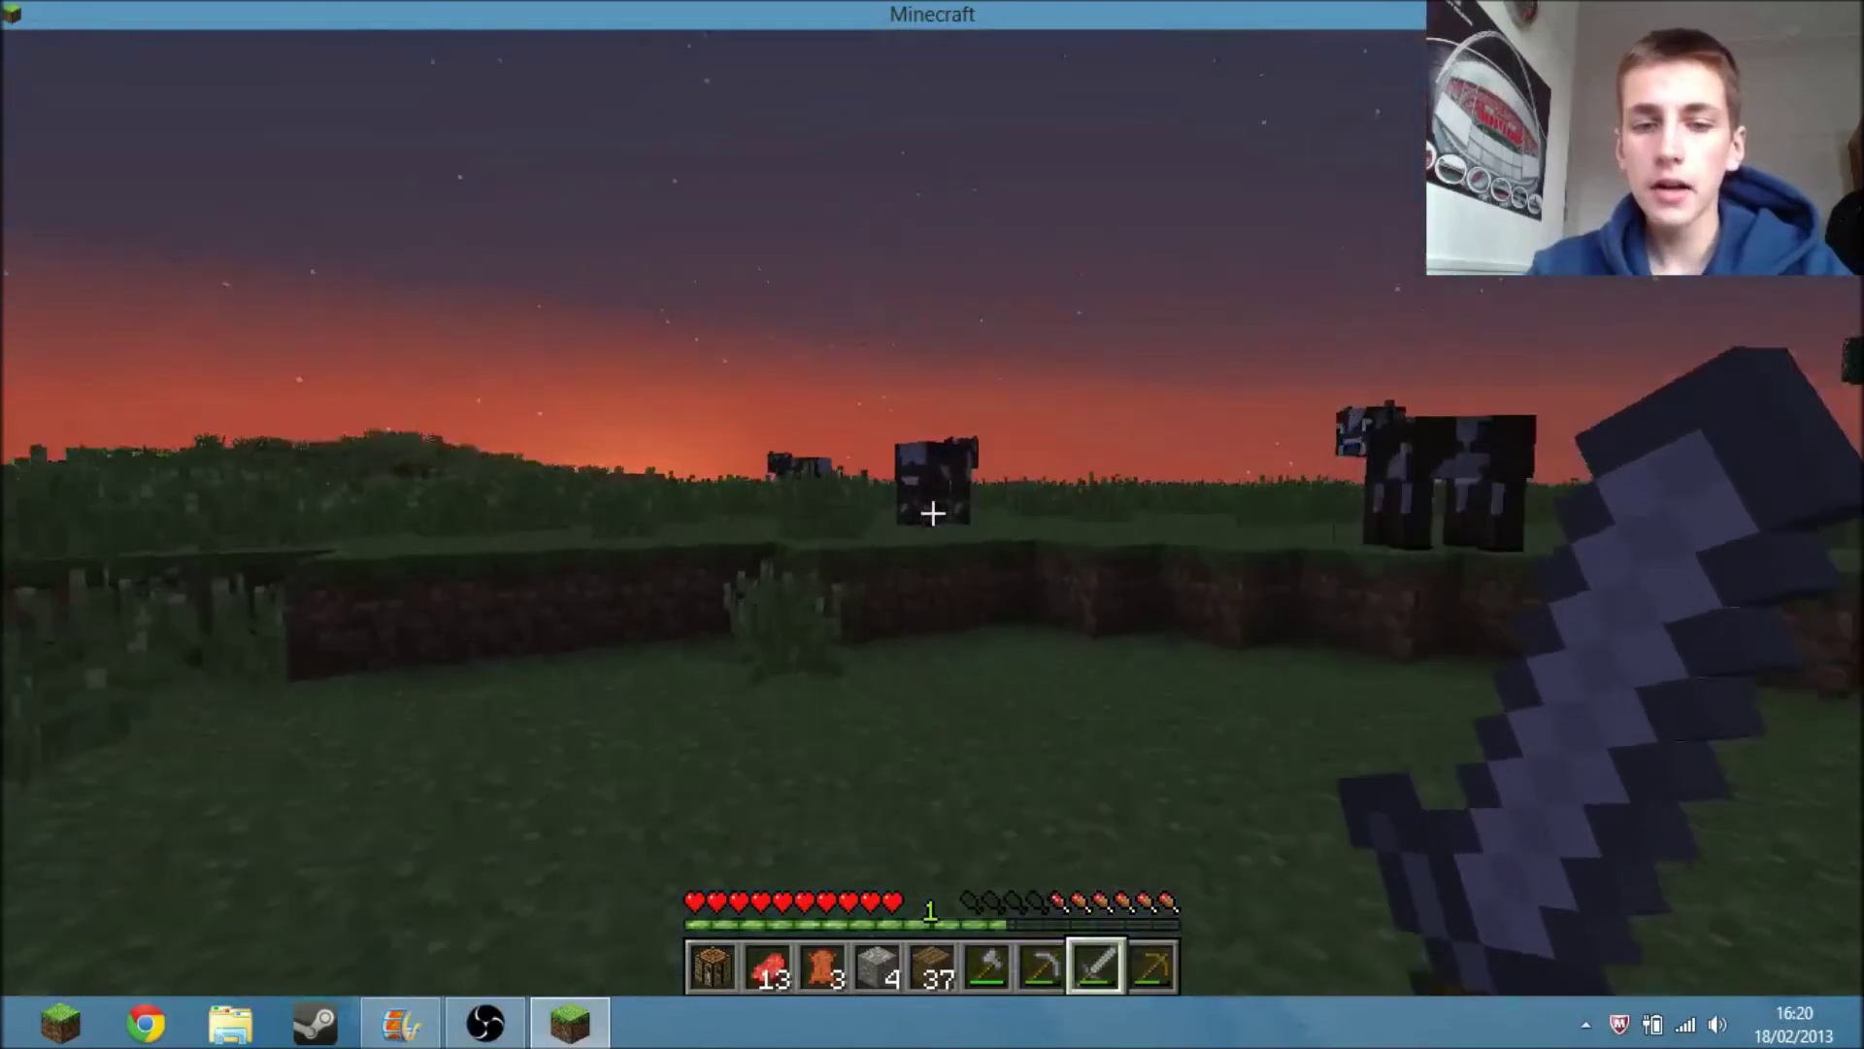
Kill the nearby cows with the stone sword, raising raw beef from 13 to 19.
key("w")
left_click(932, 513)
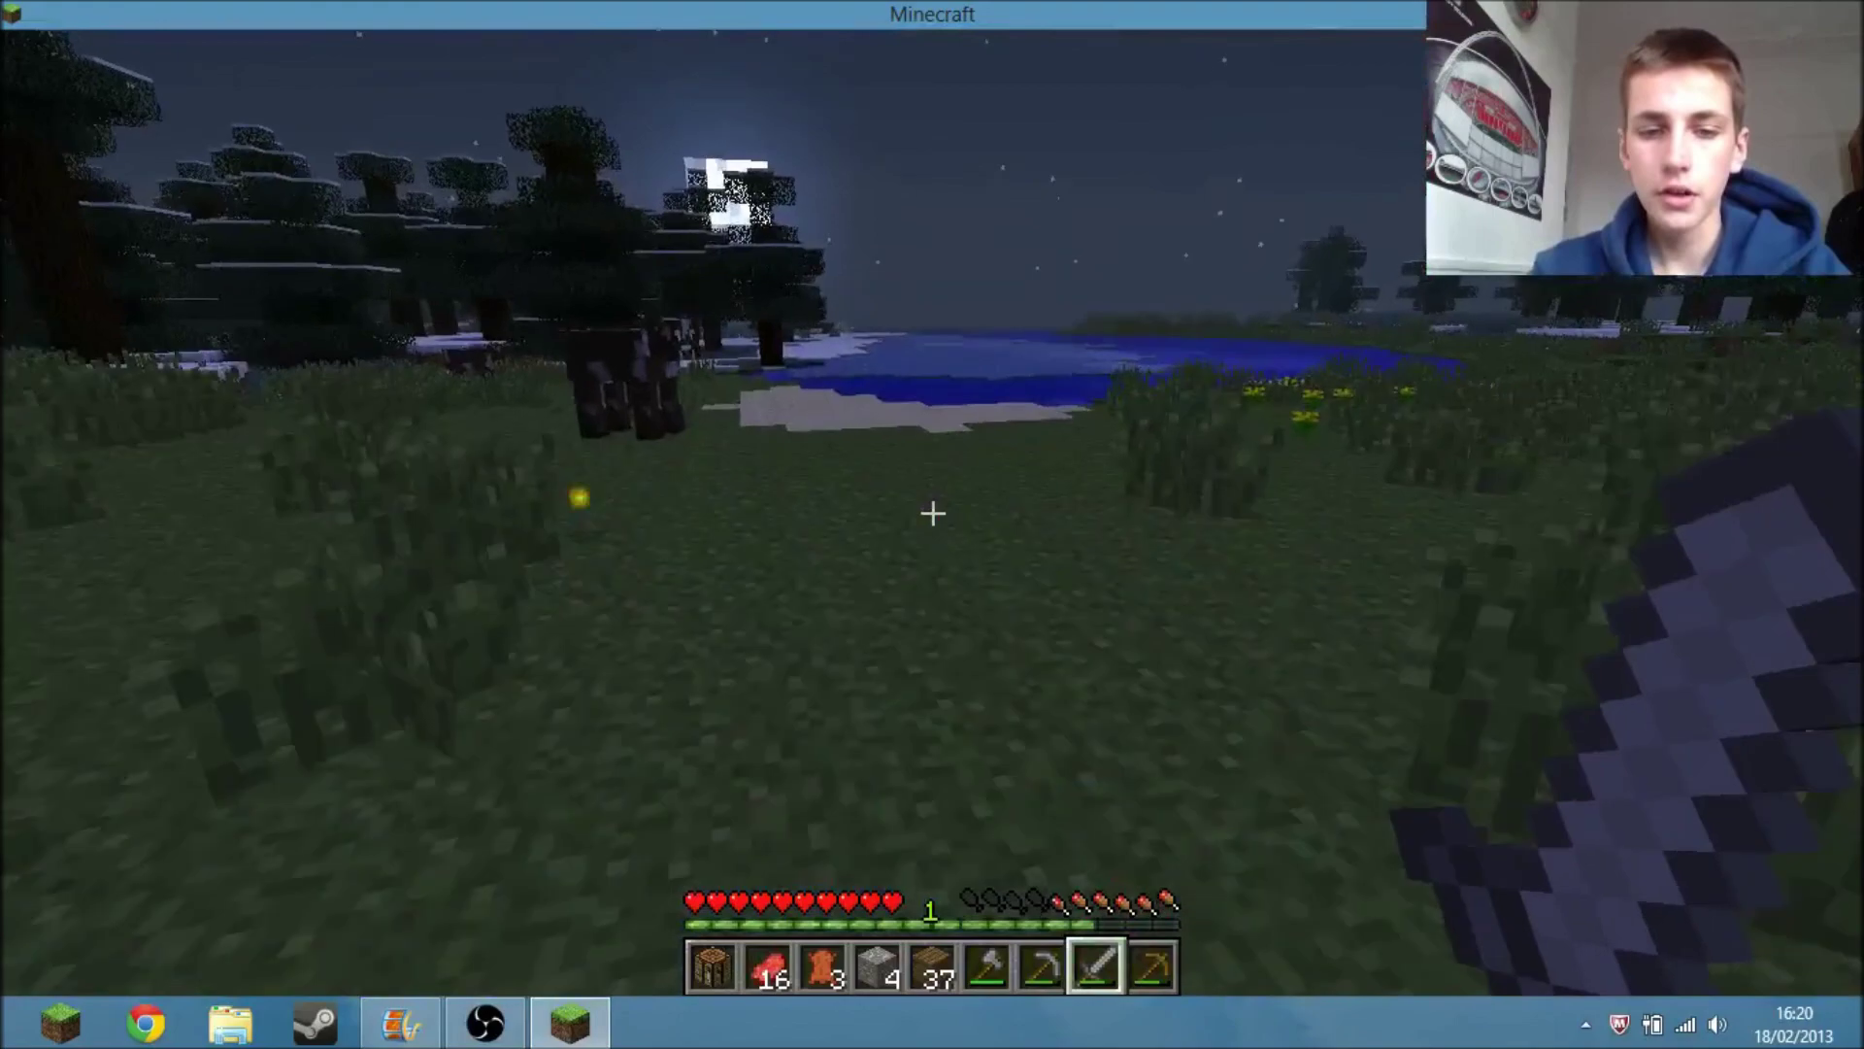
key("w")
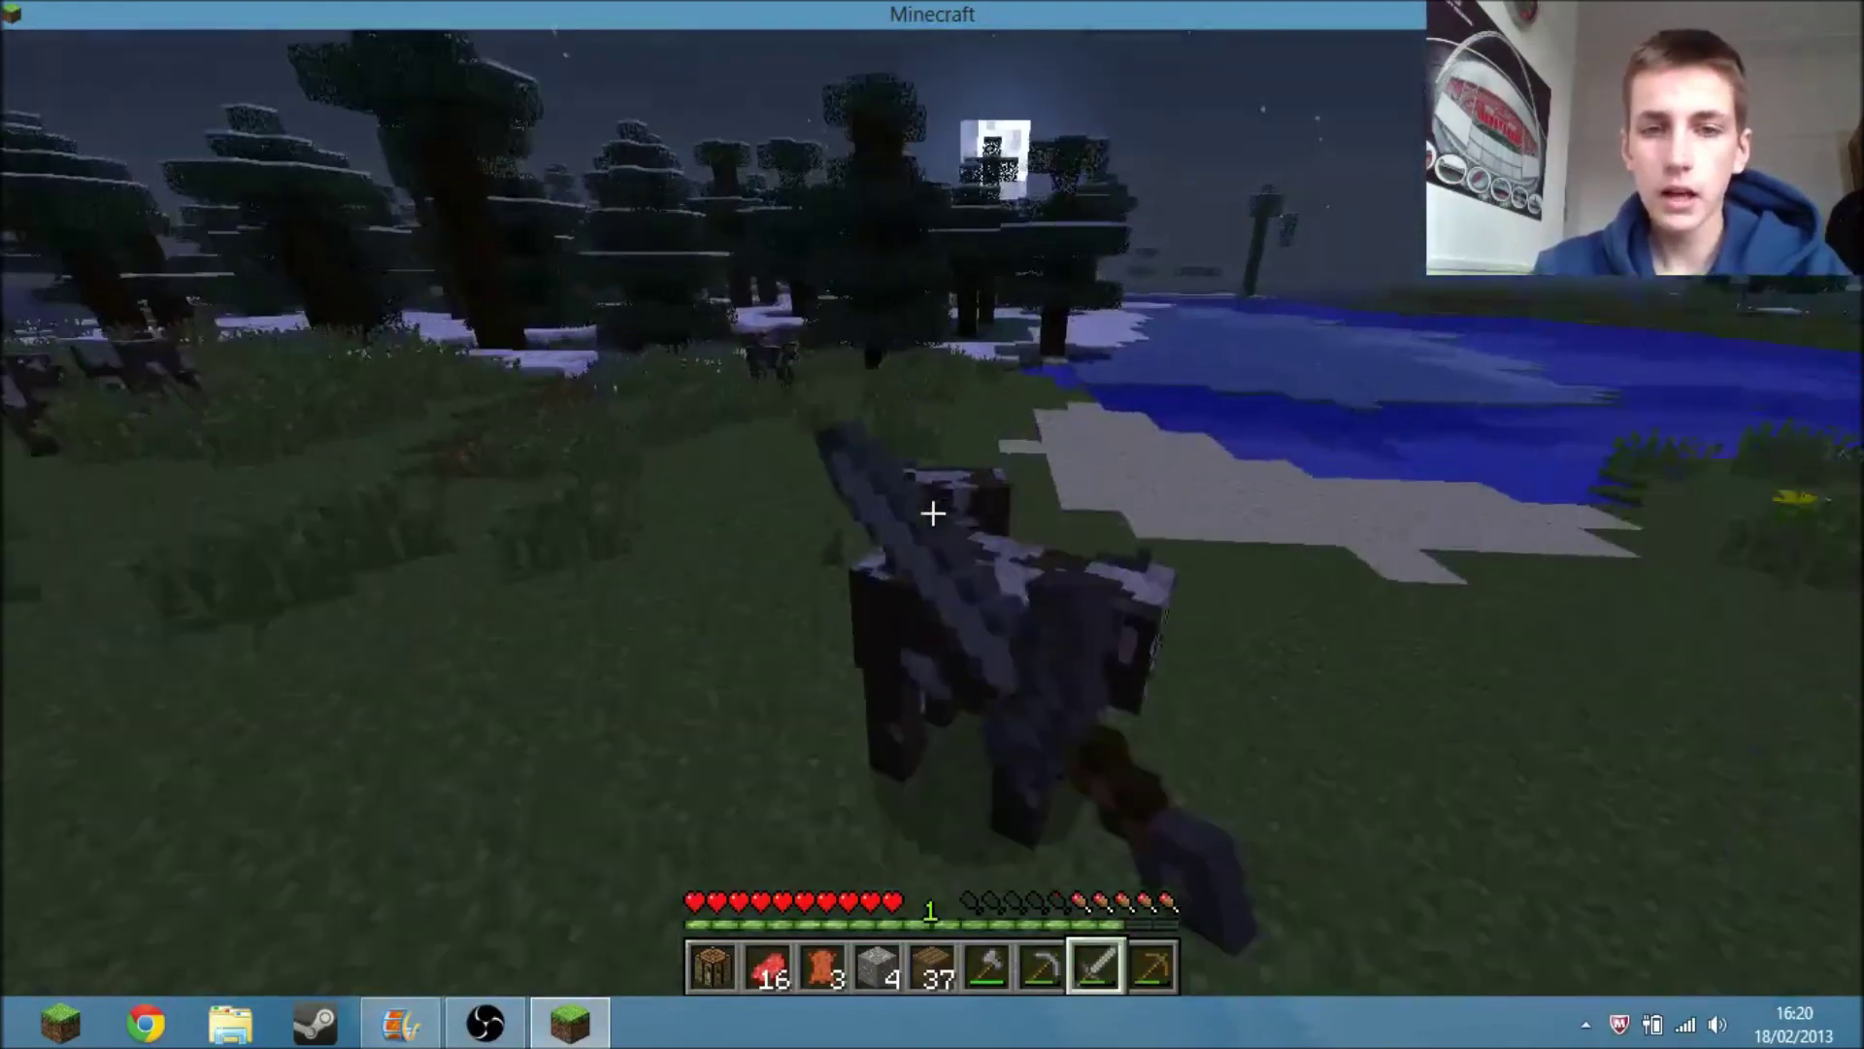
left_click(932, 513)
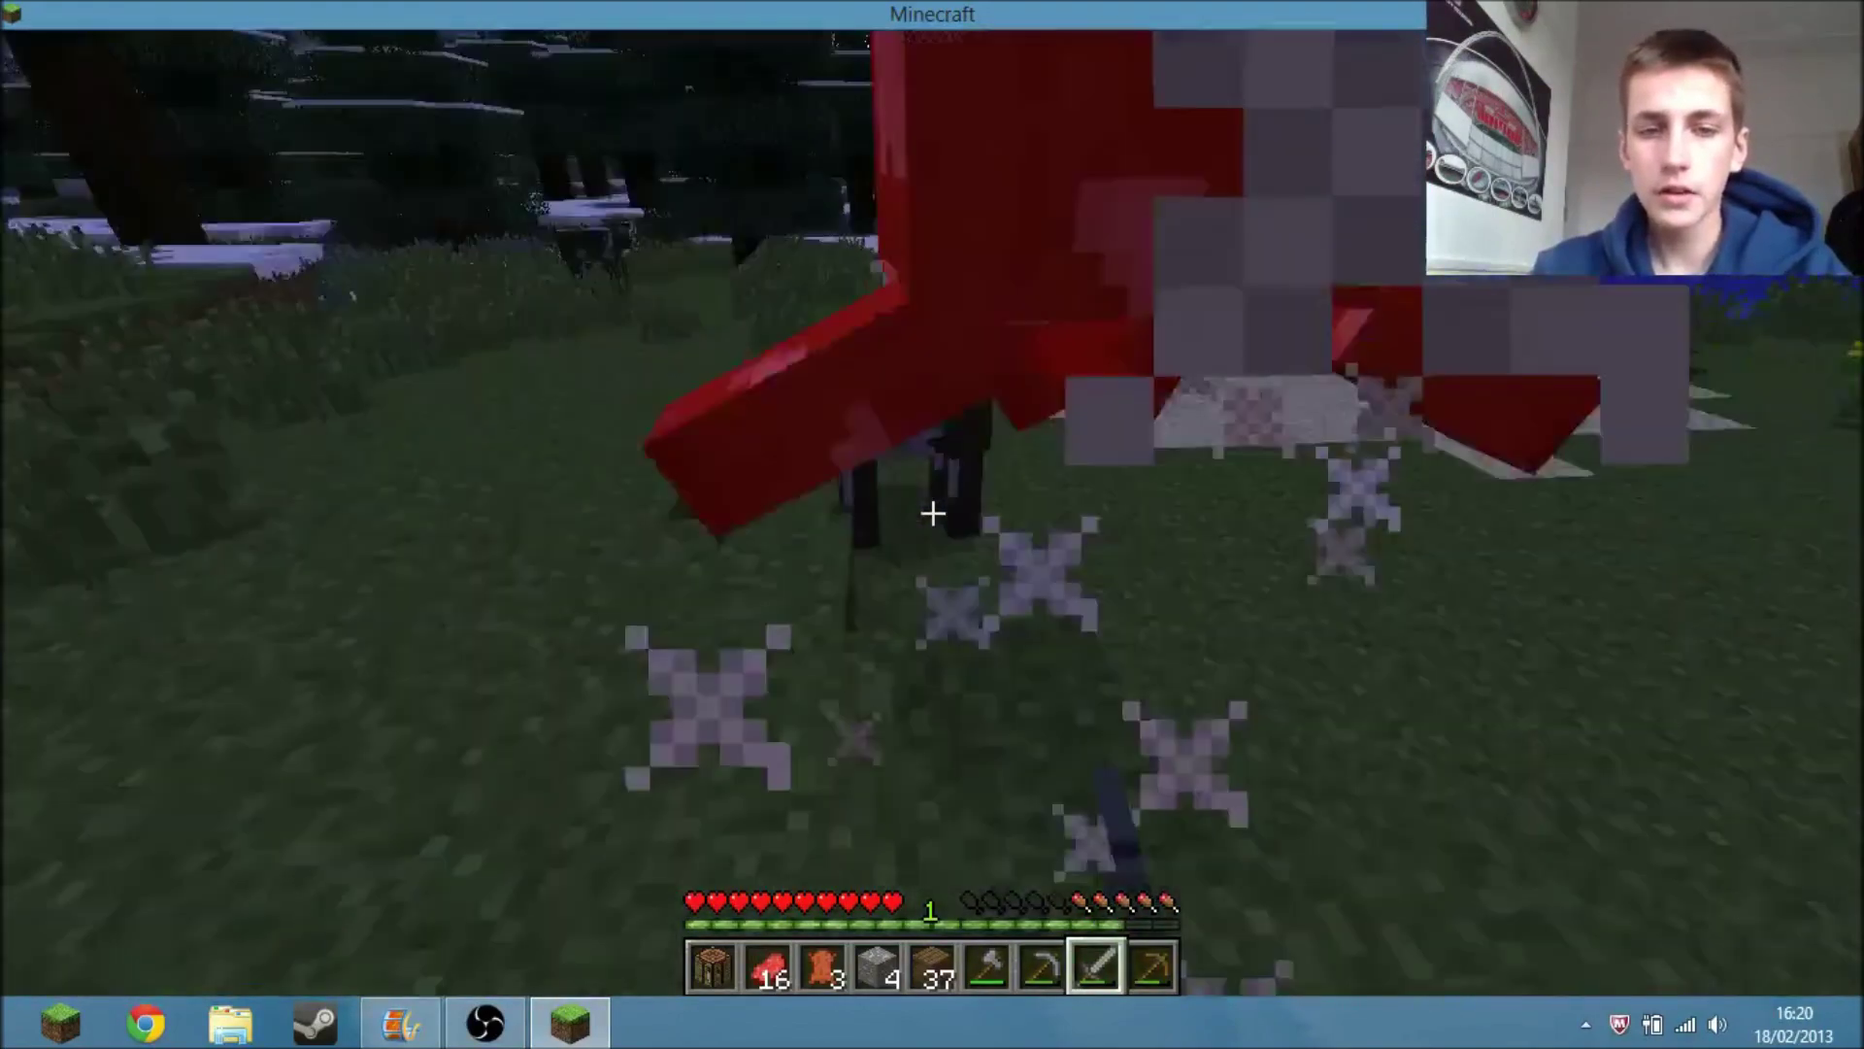
key("w")
left_click(932, 513)
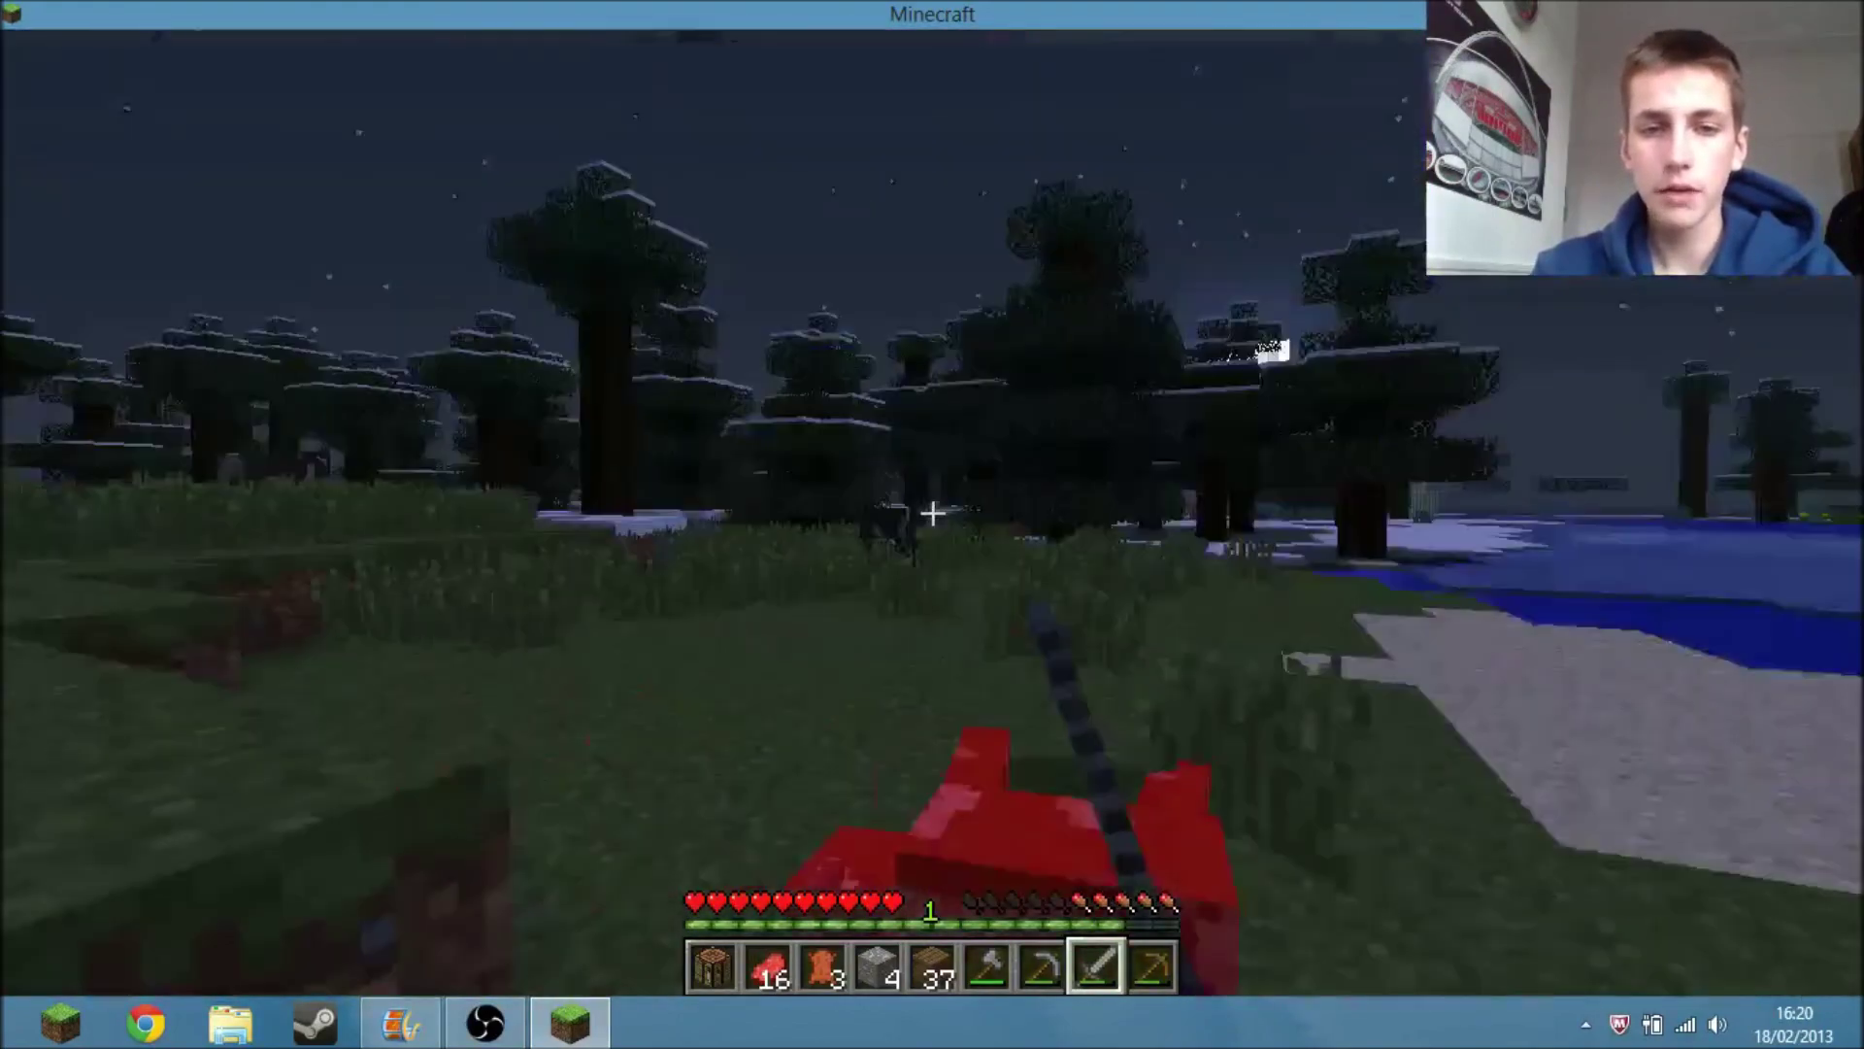
key("w")
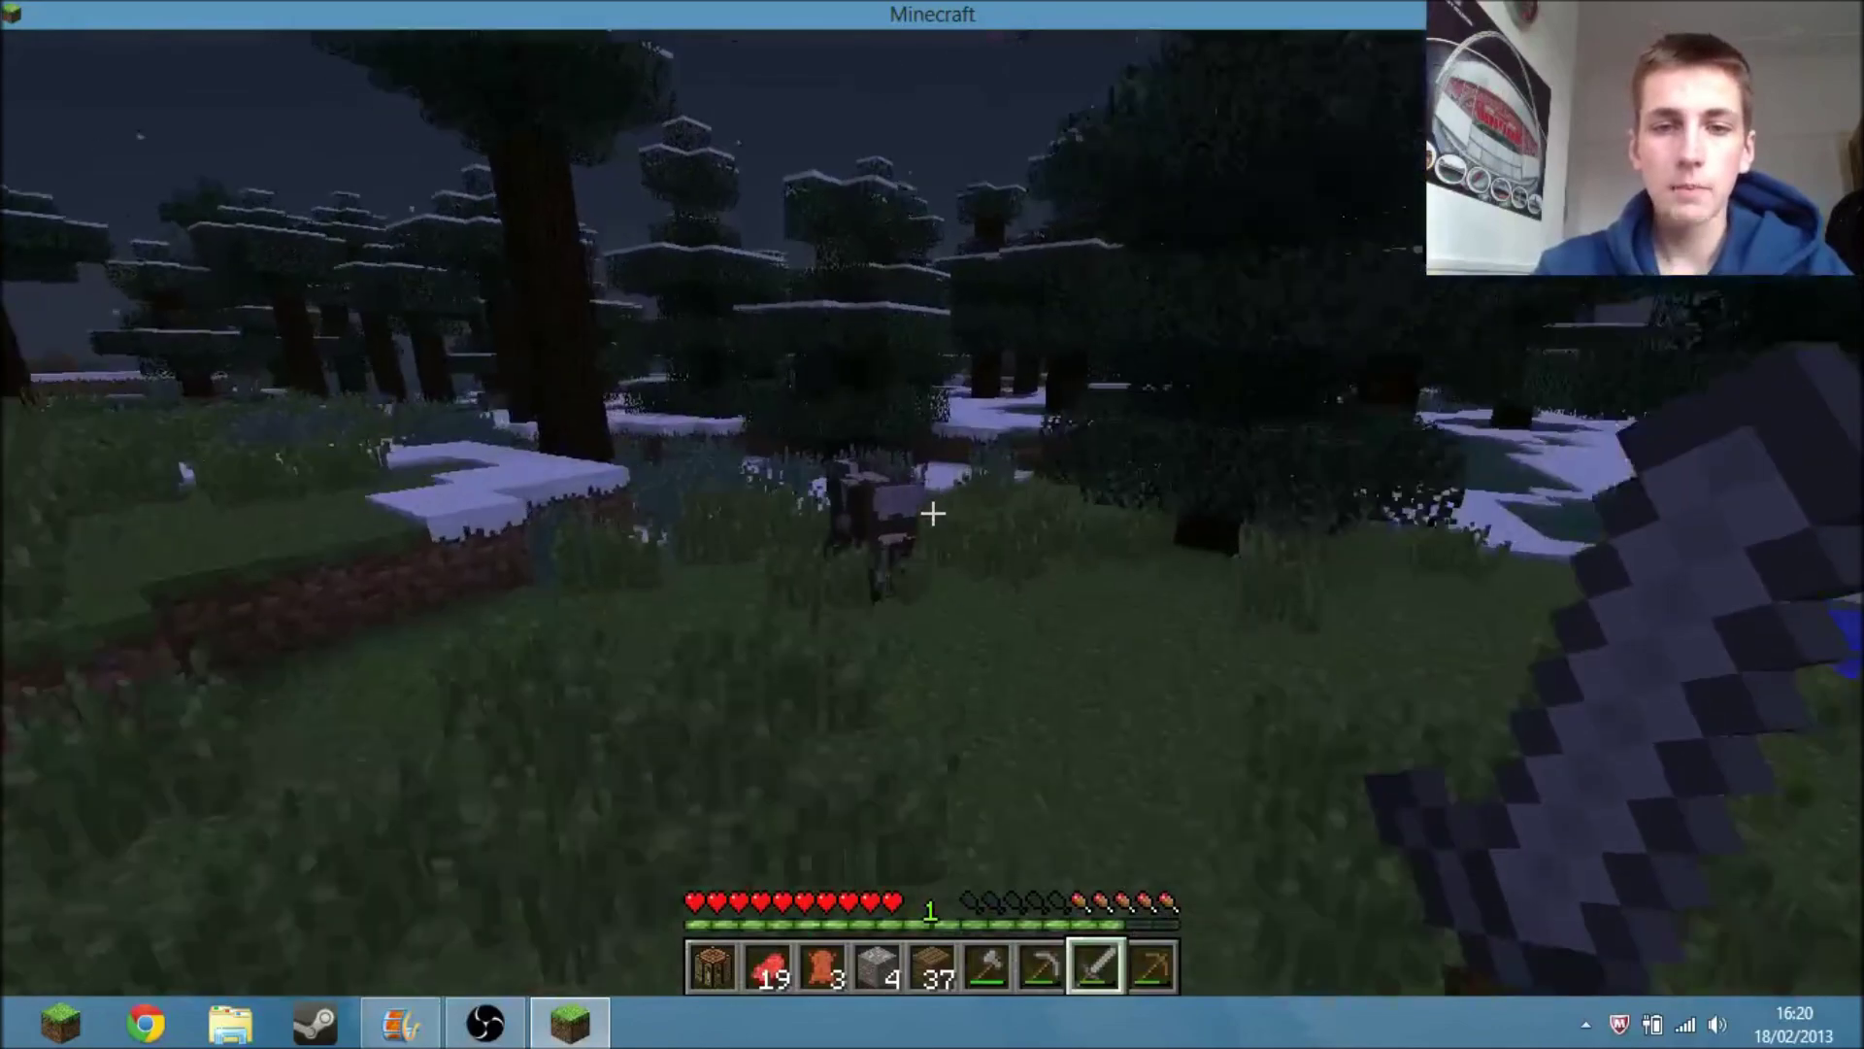
left_click(932, 512)
left_click(932, 513)
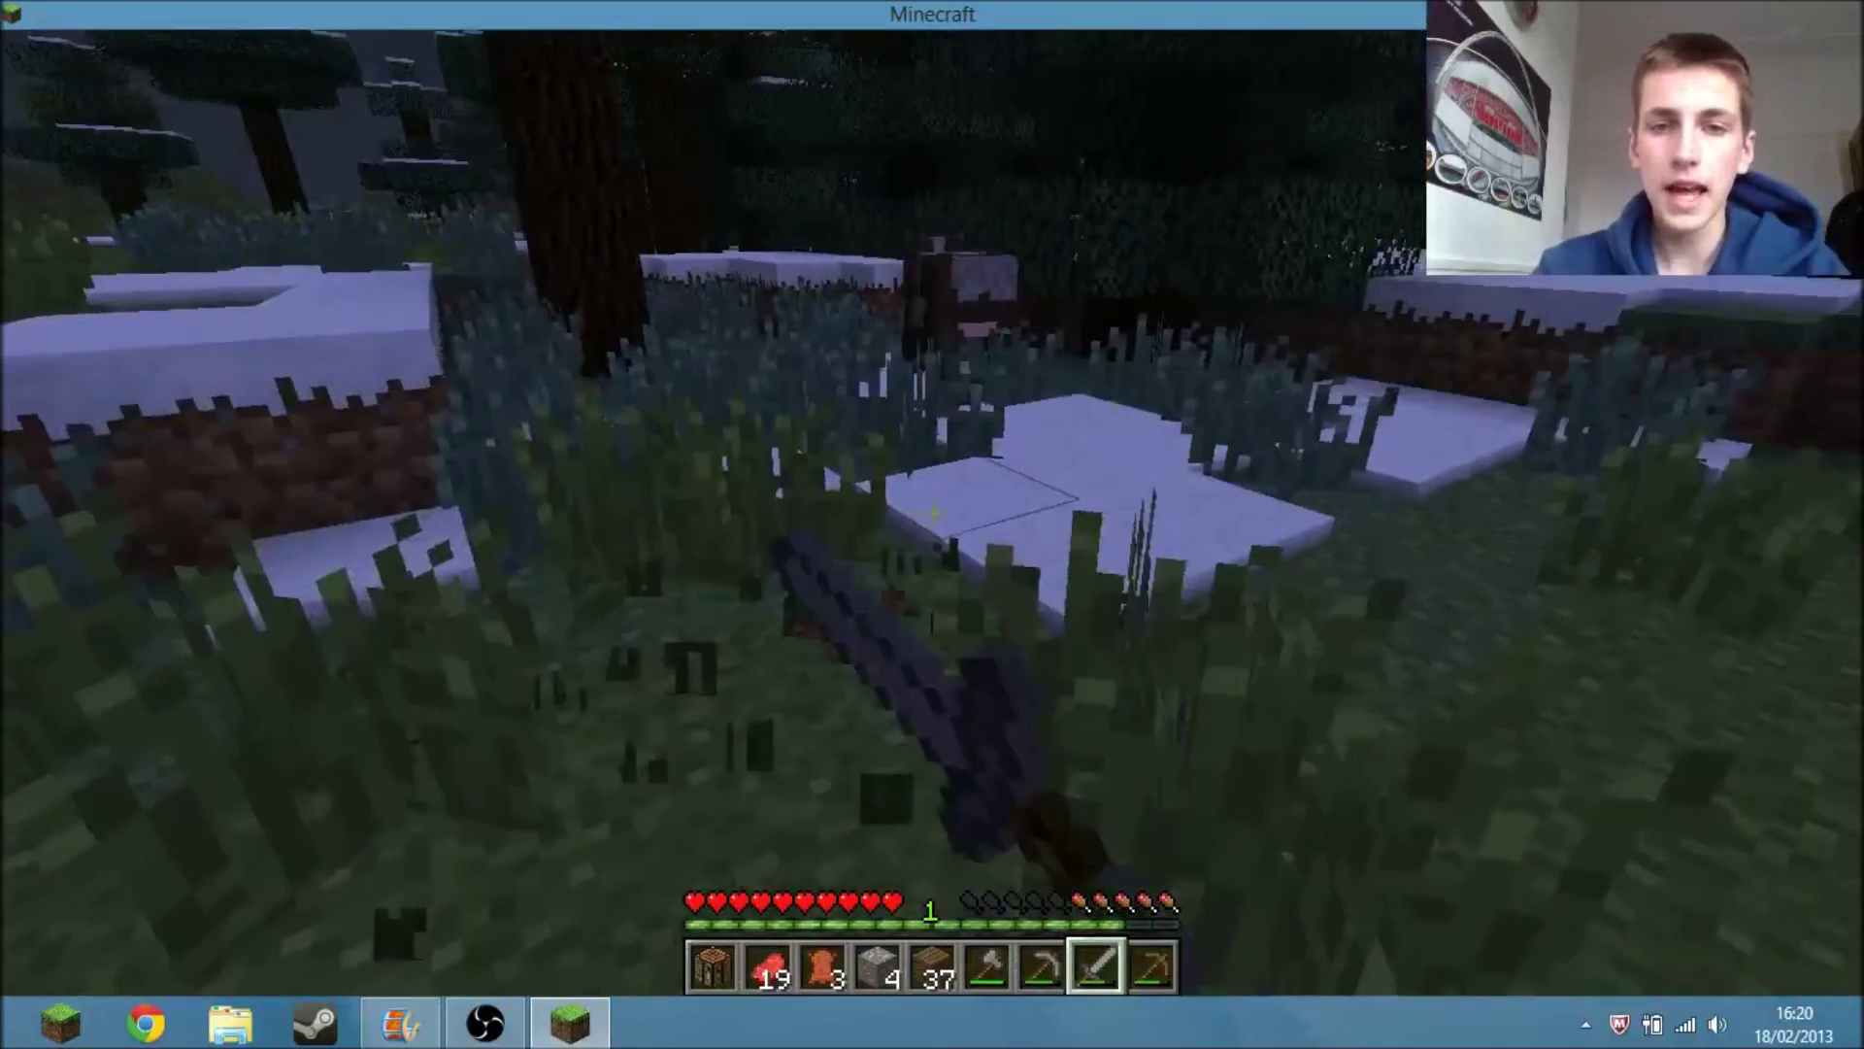
left_click(932, 512)
Walk across the snowy ground and open grassland toward the two ponds.
key("w")
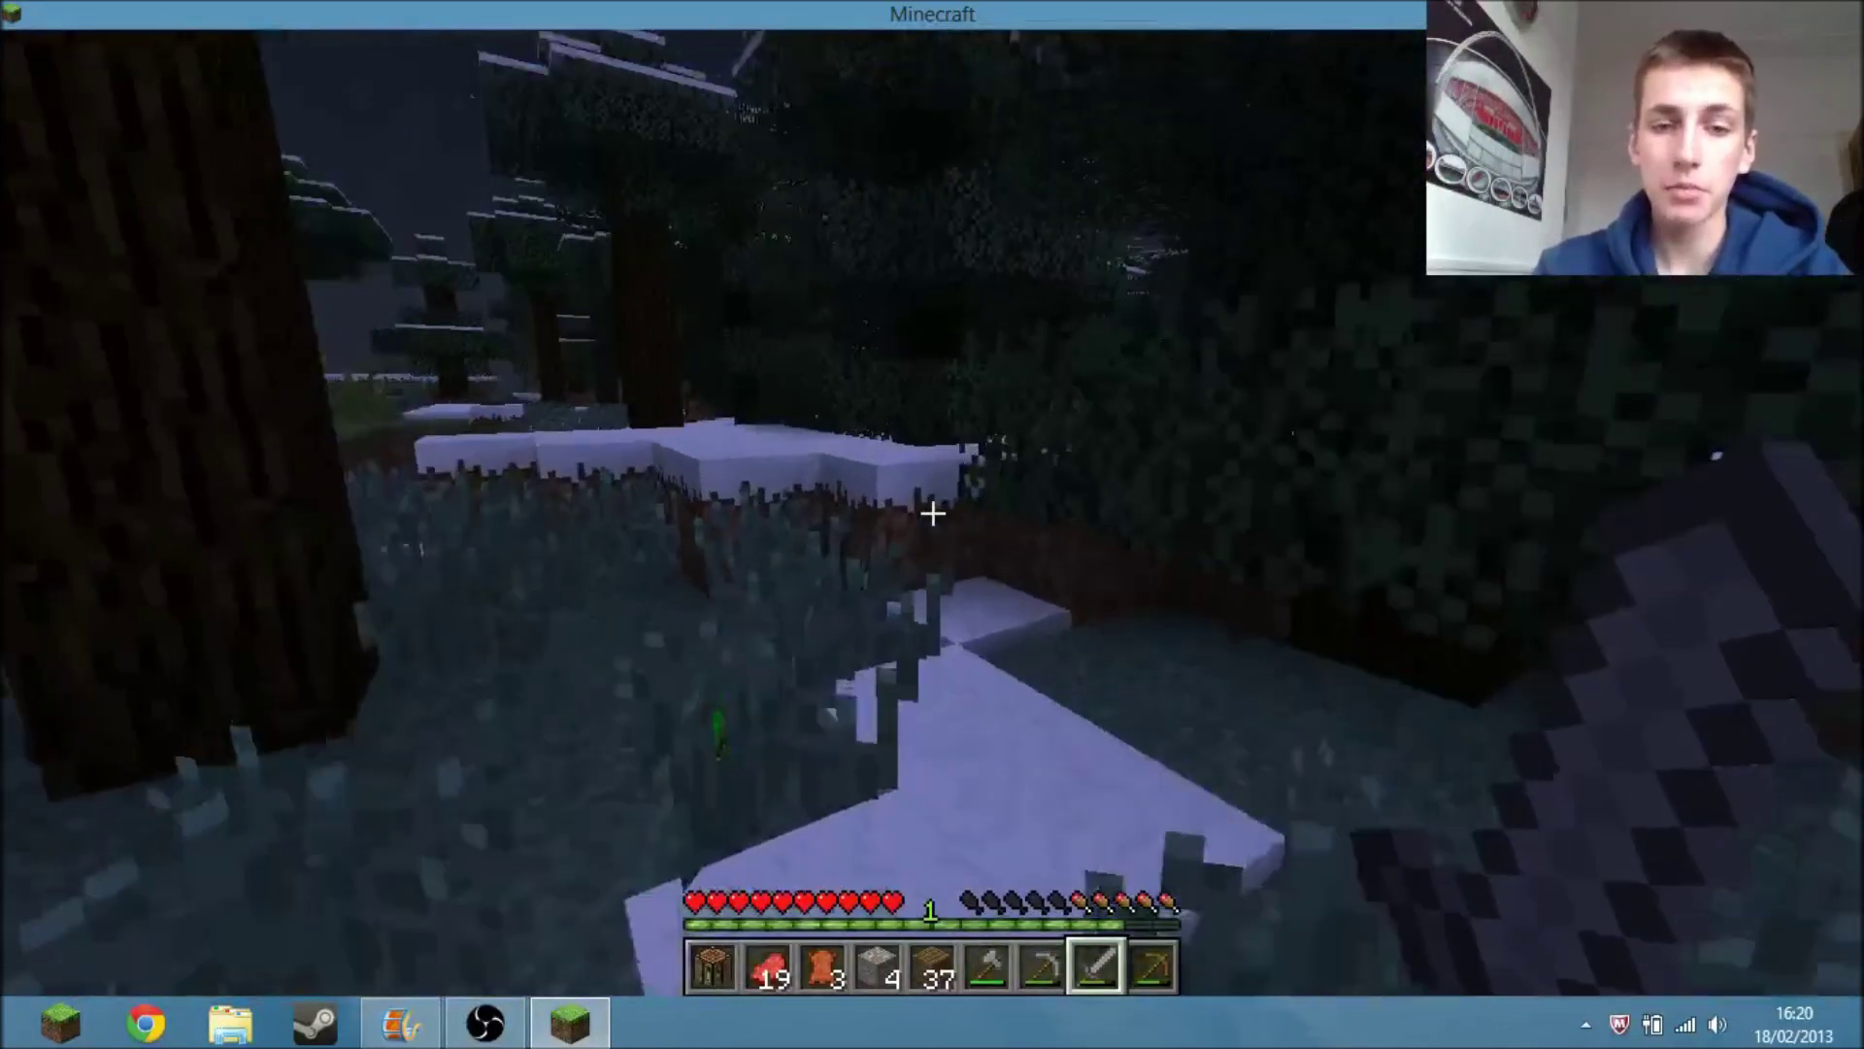
key("w")
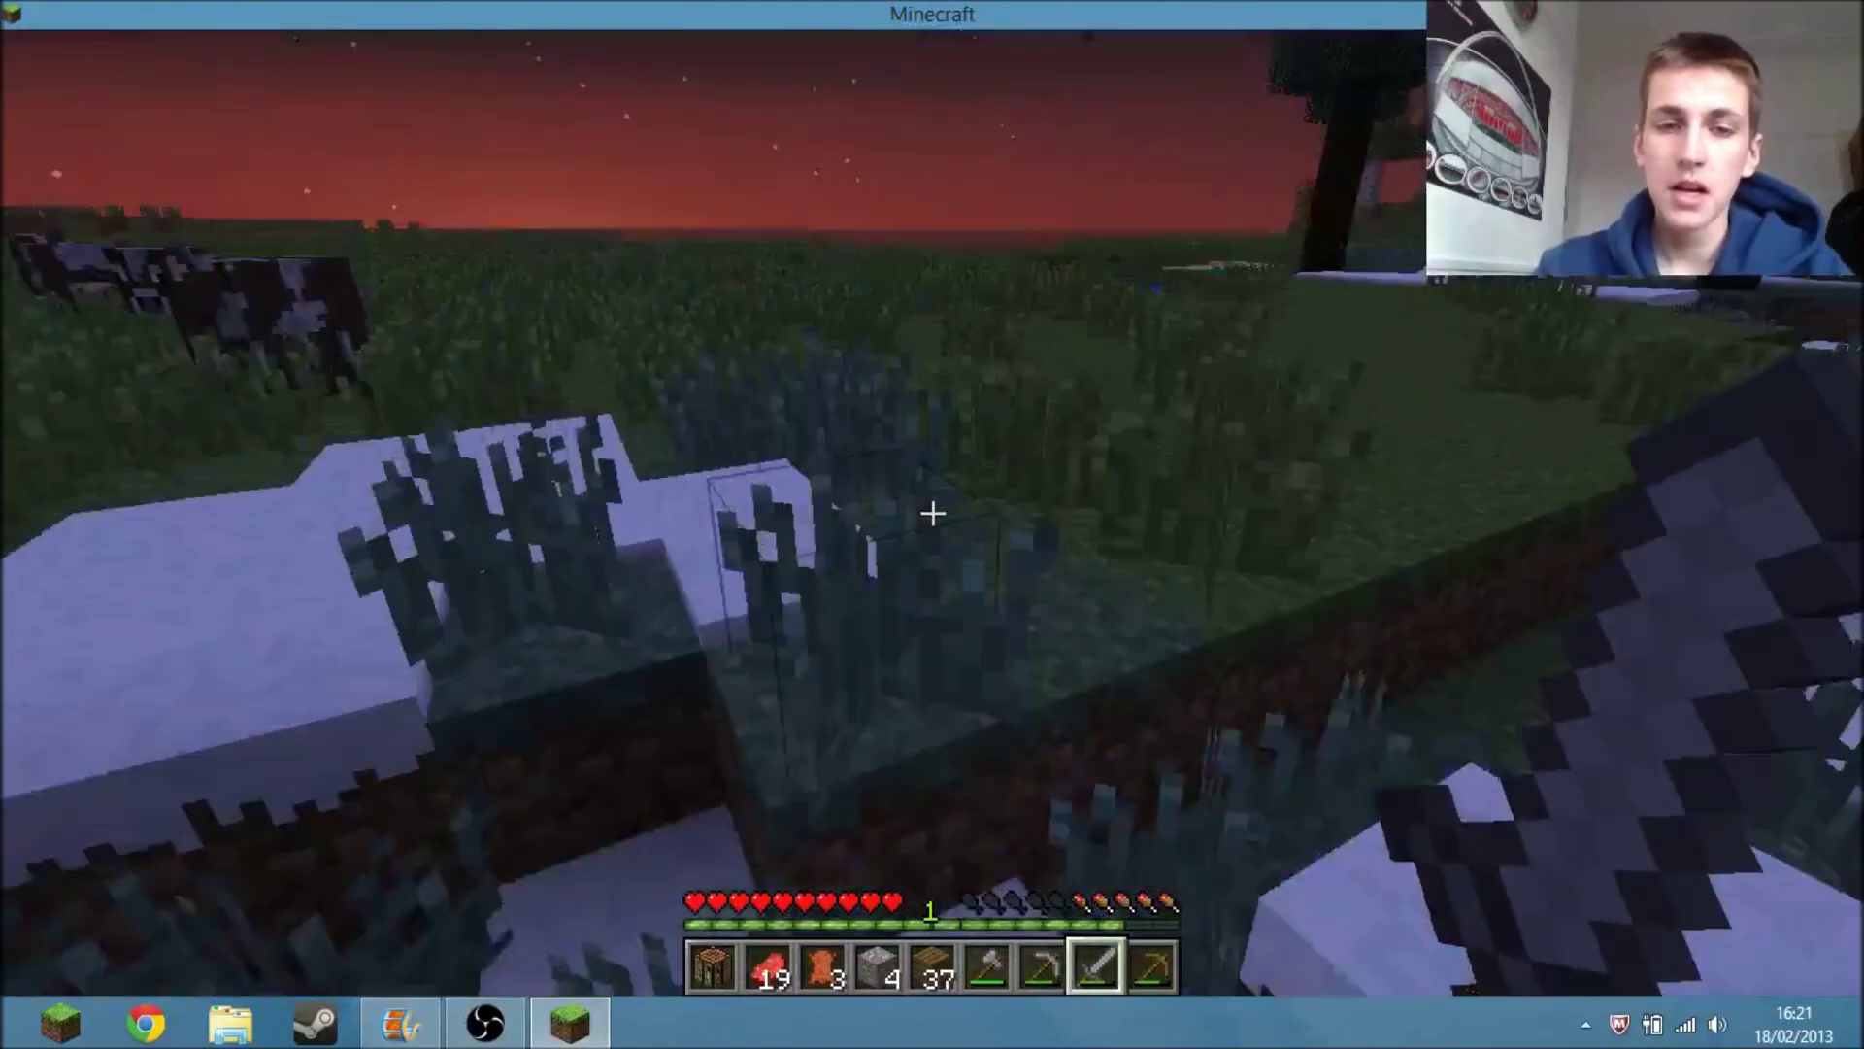
key("w")
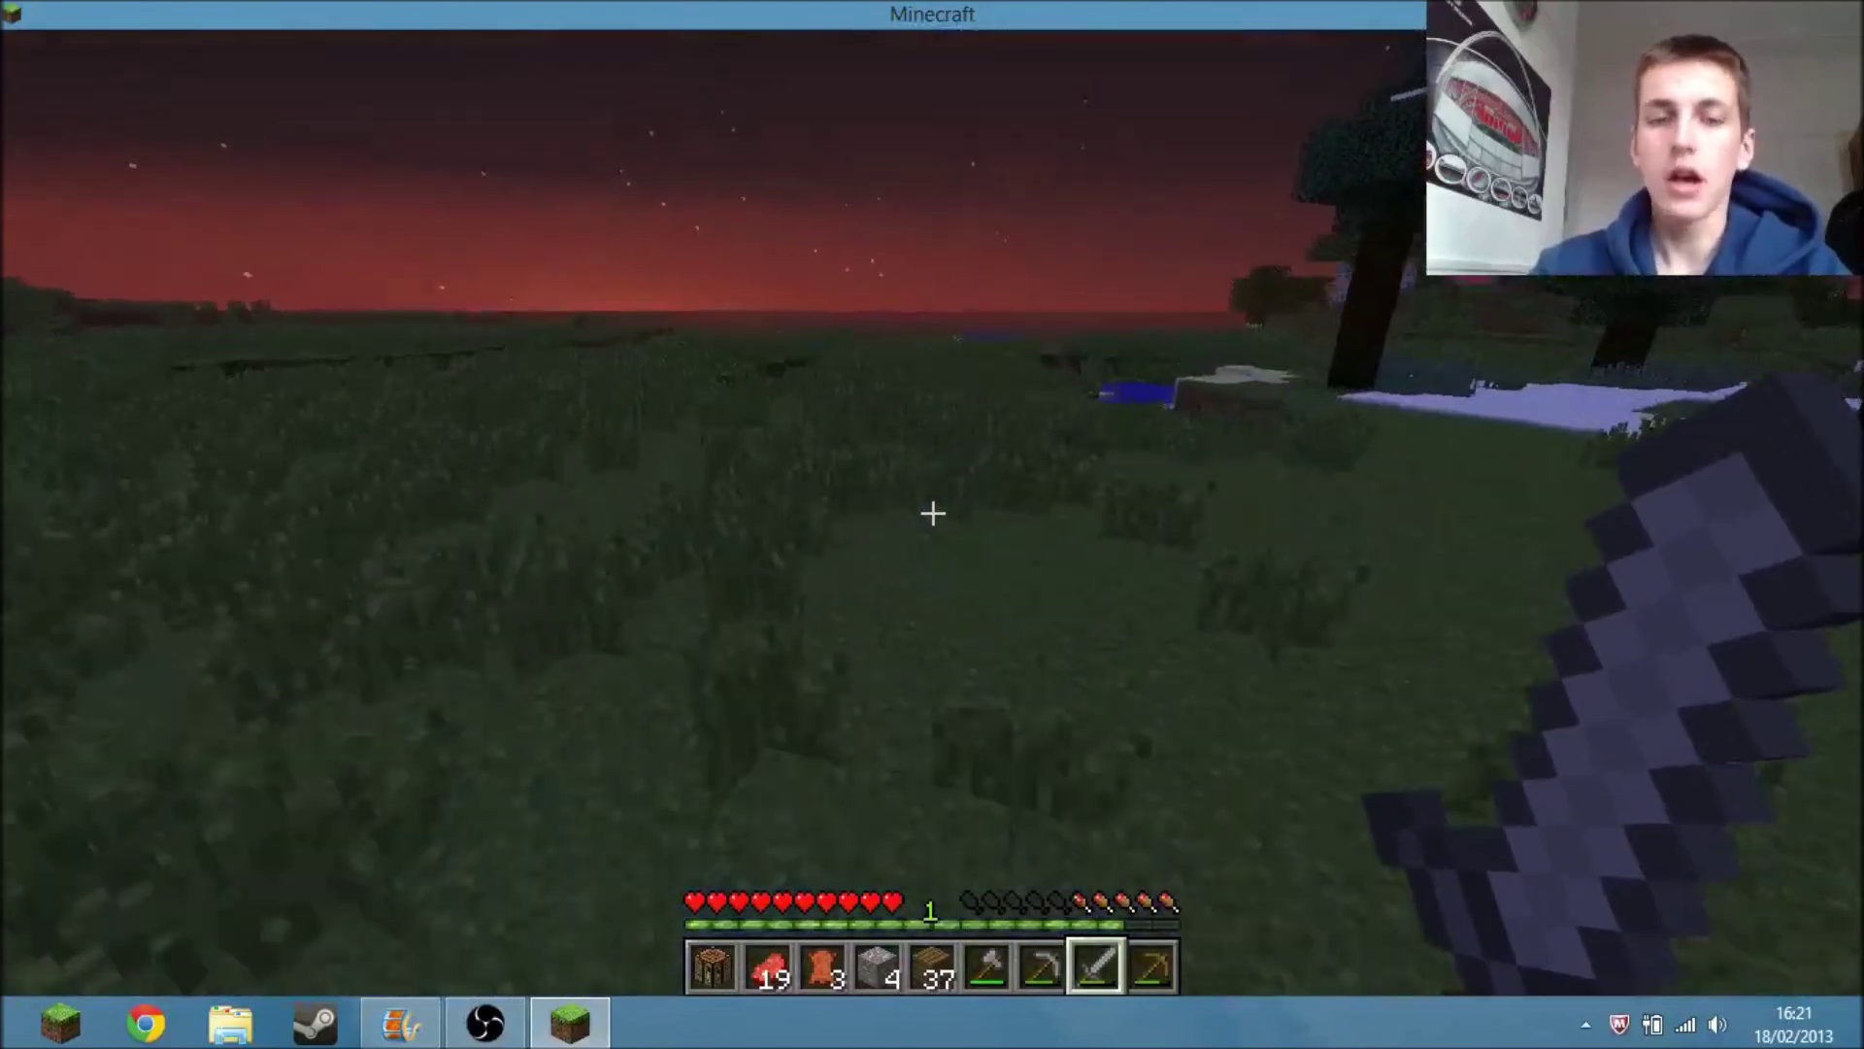
key("w")
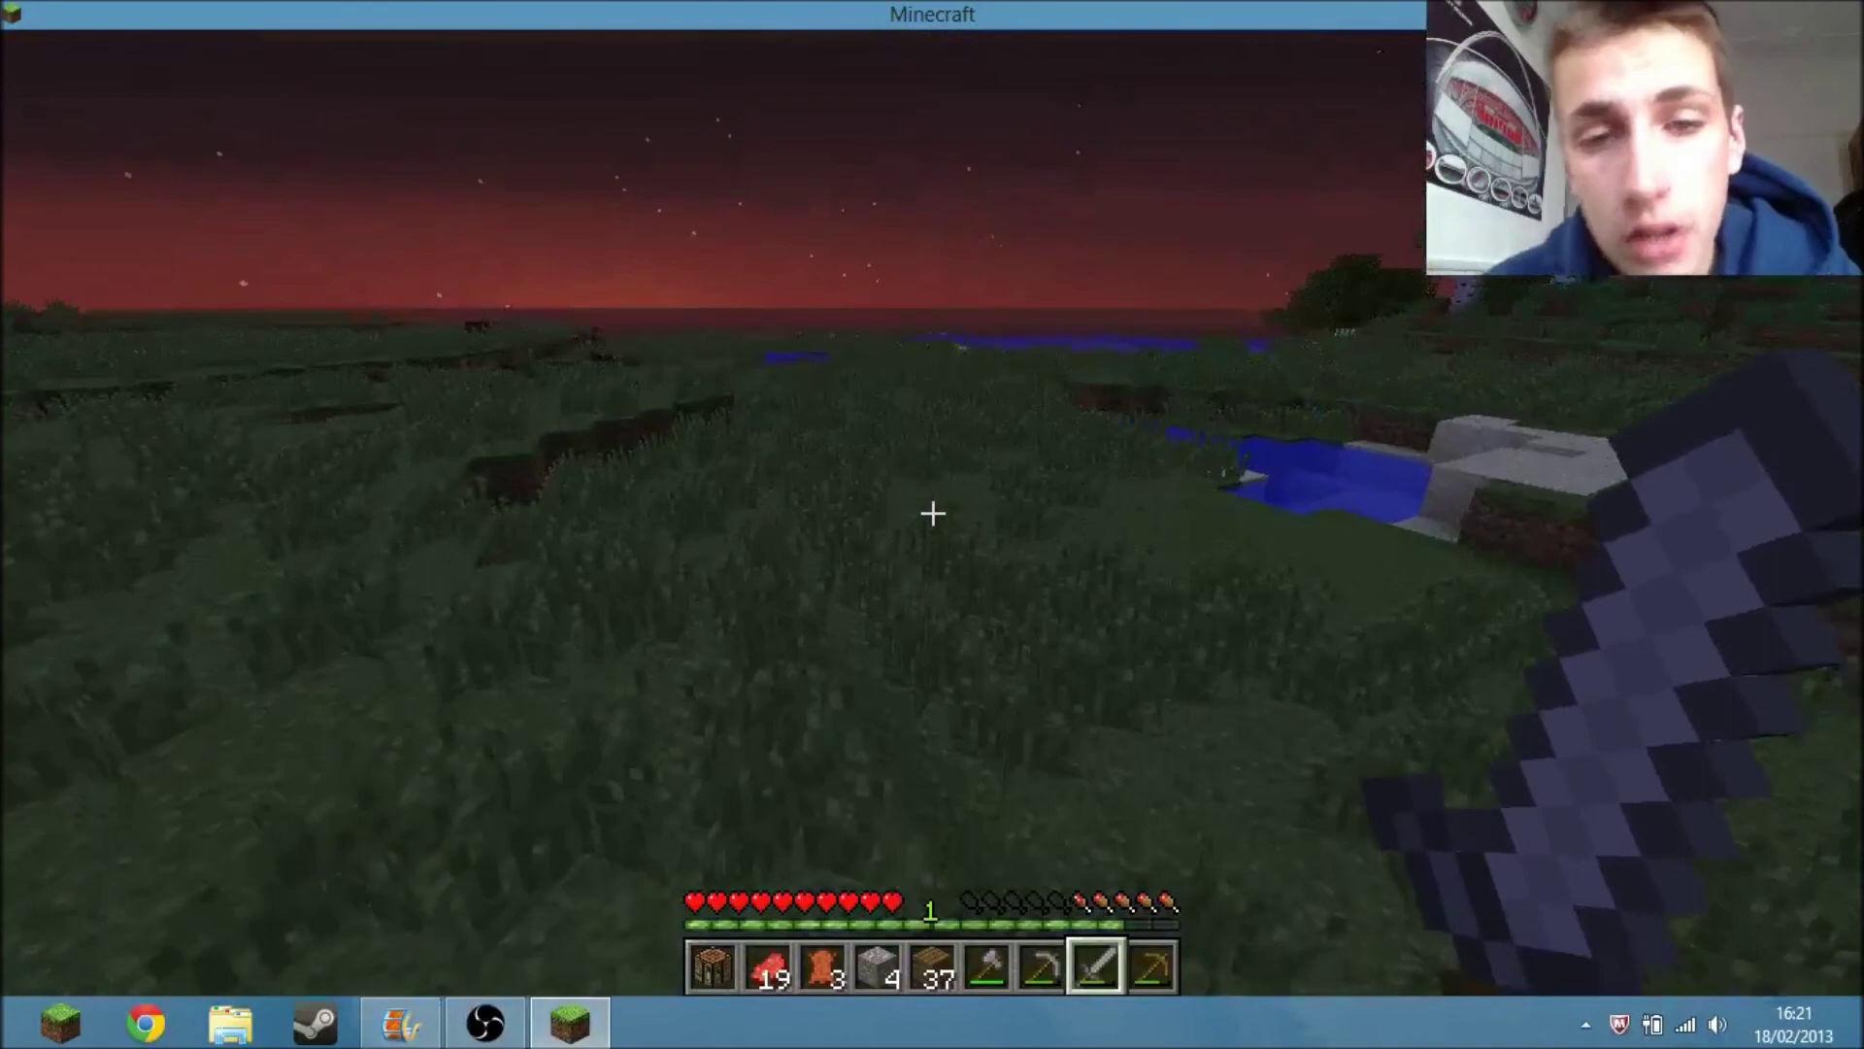
key("w")
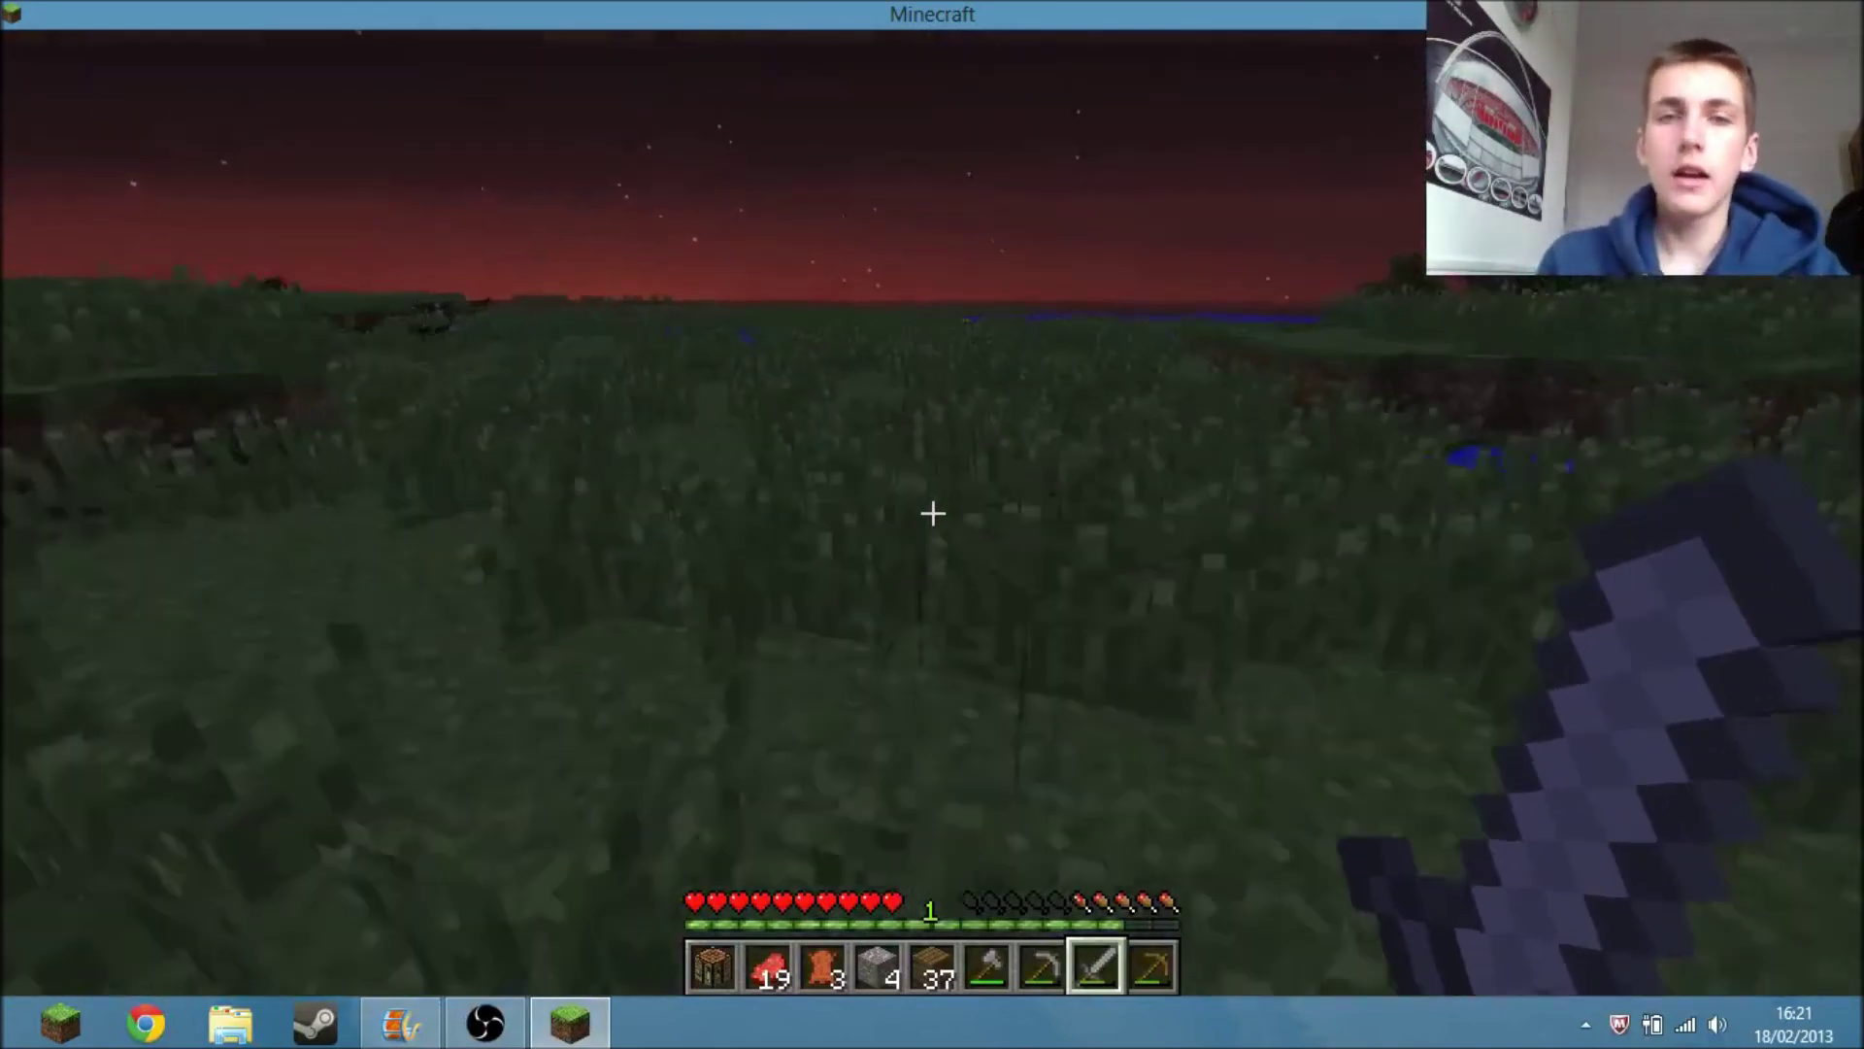
key("w")
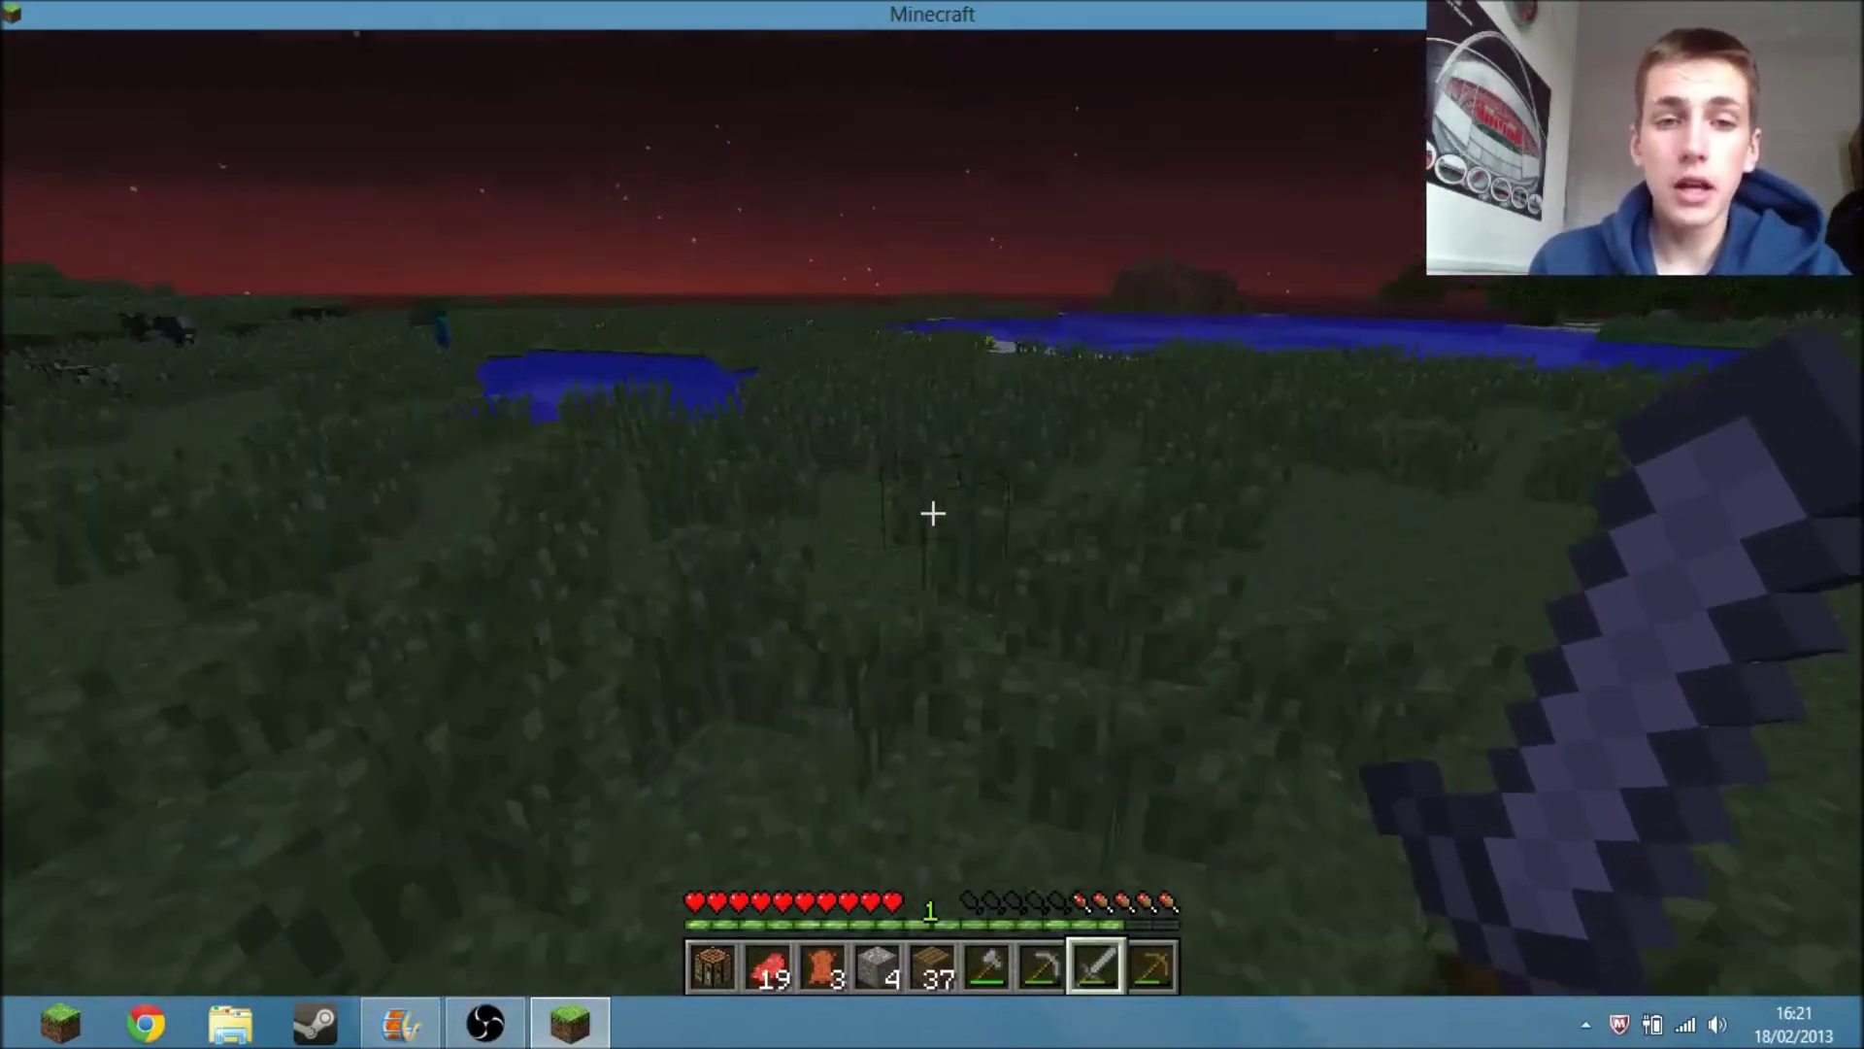
key("w")
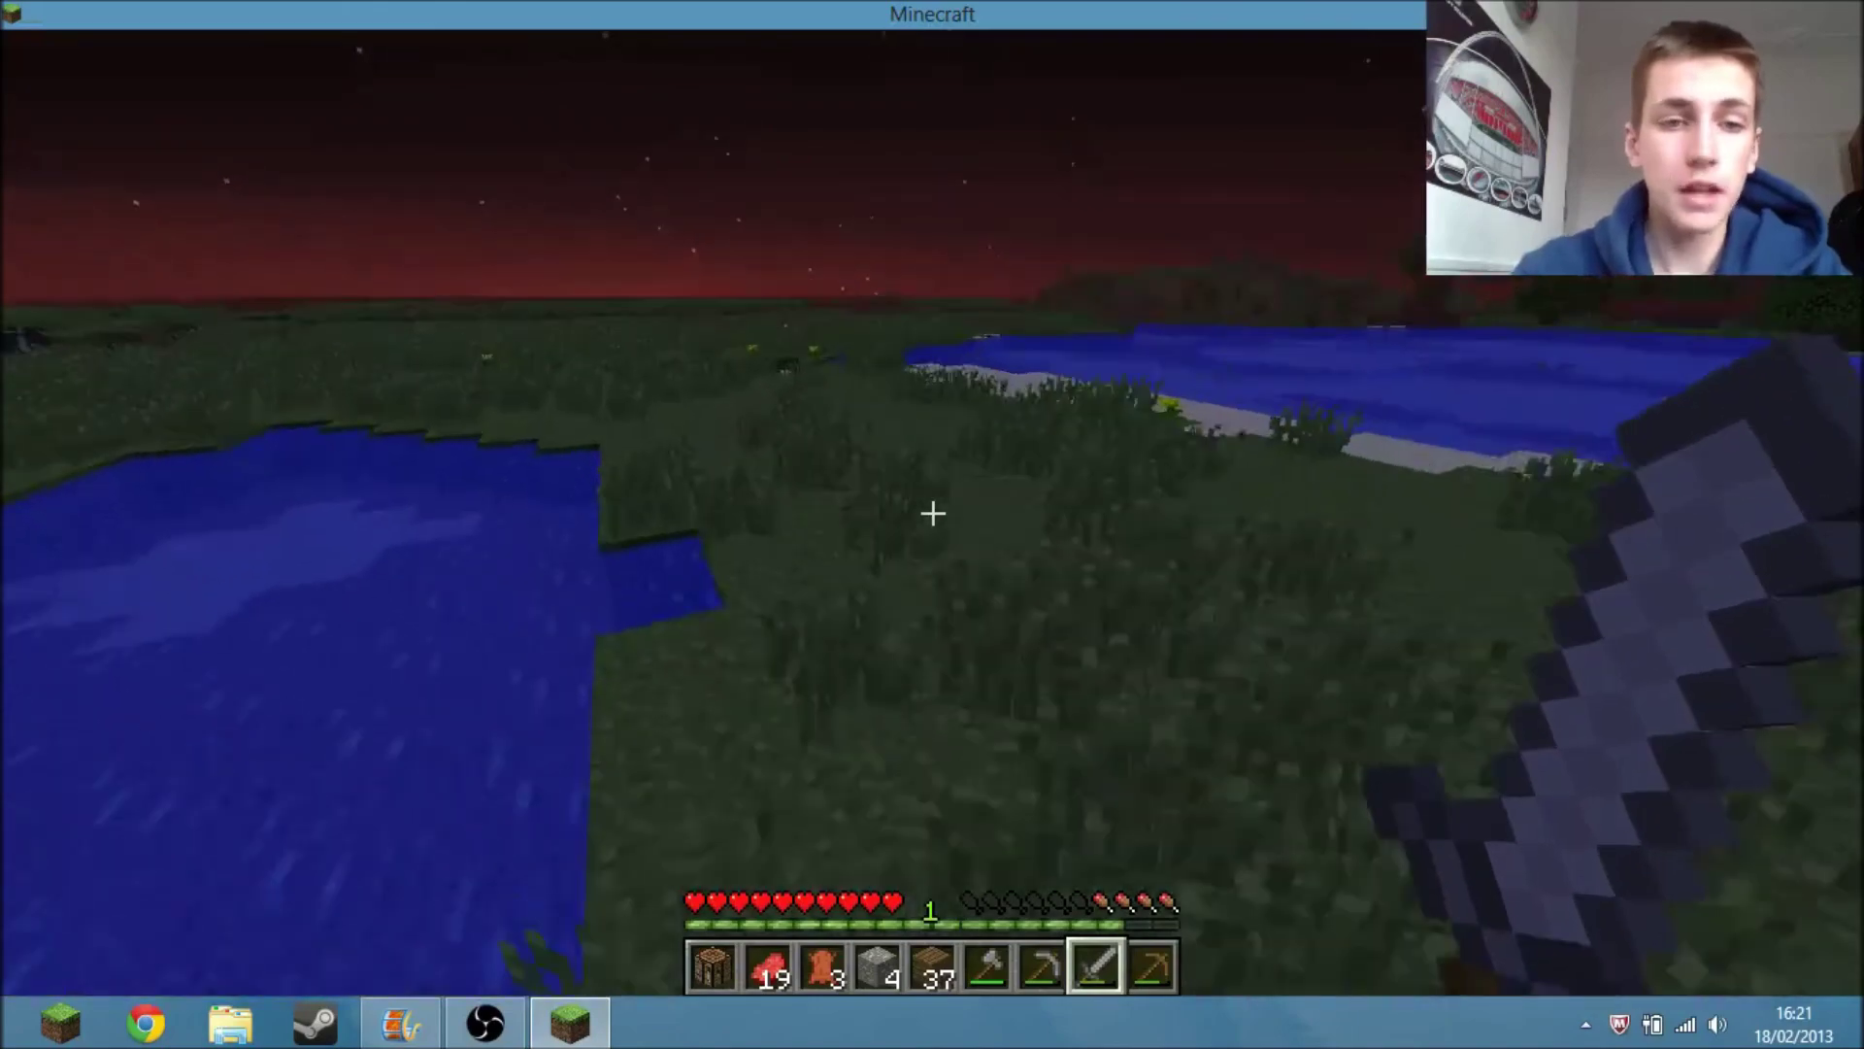
key("w")
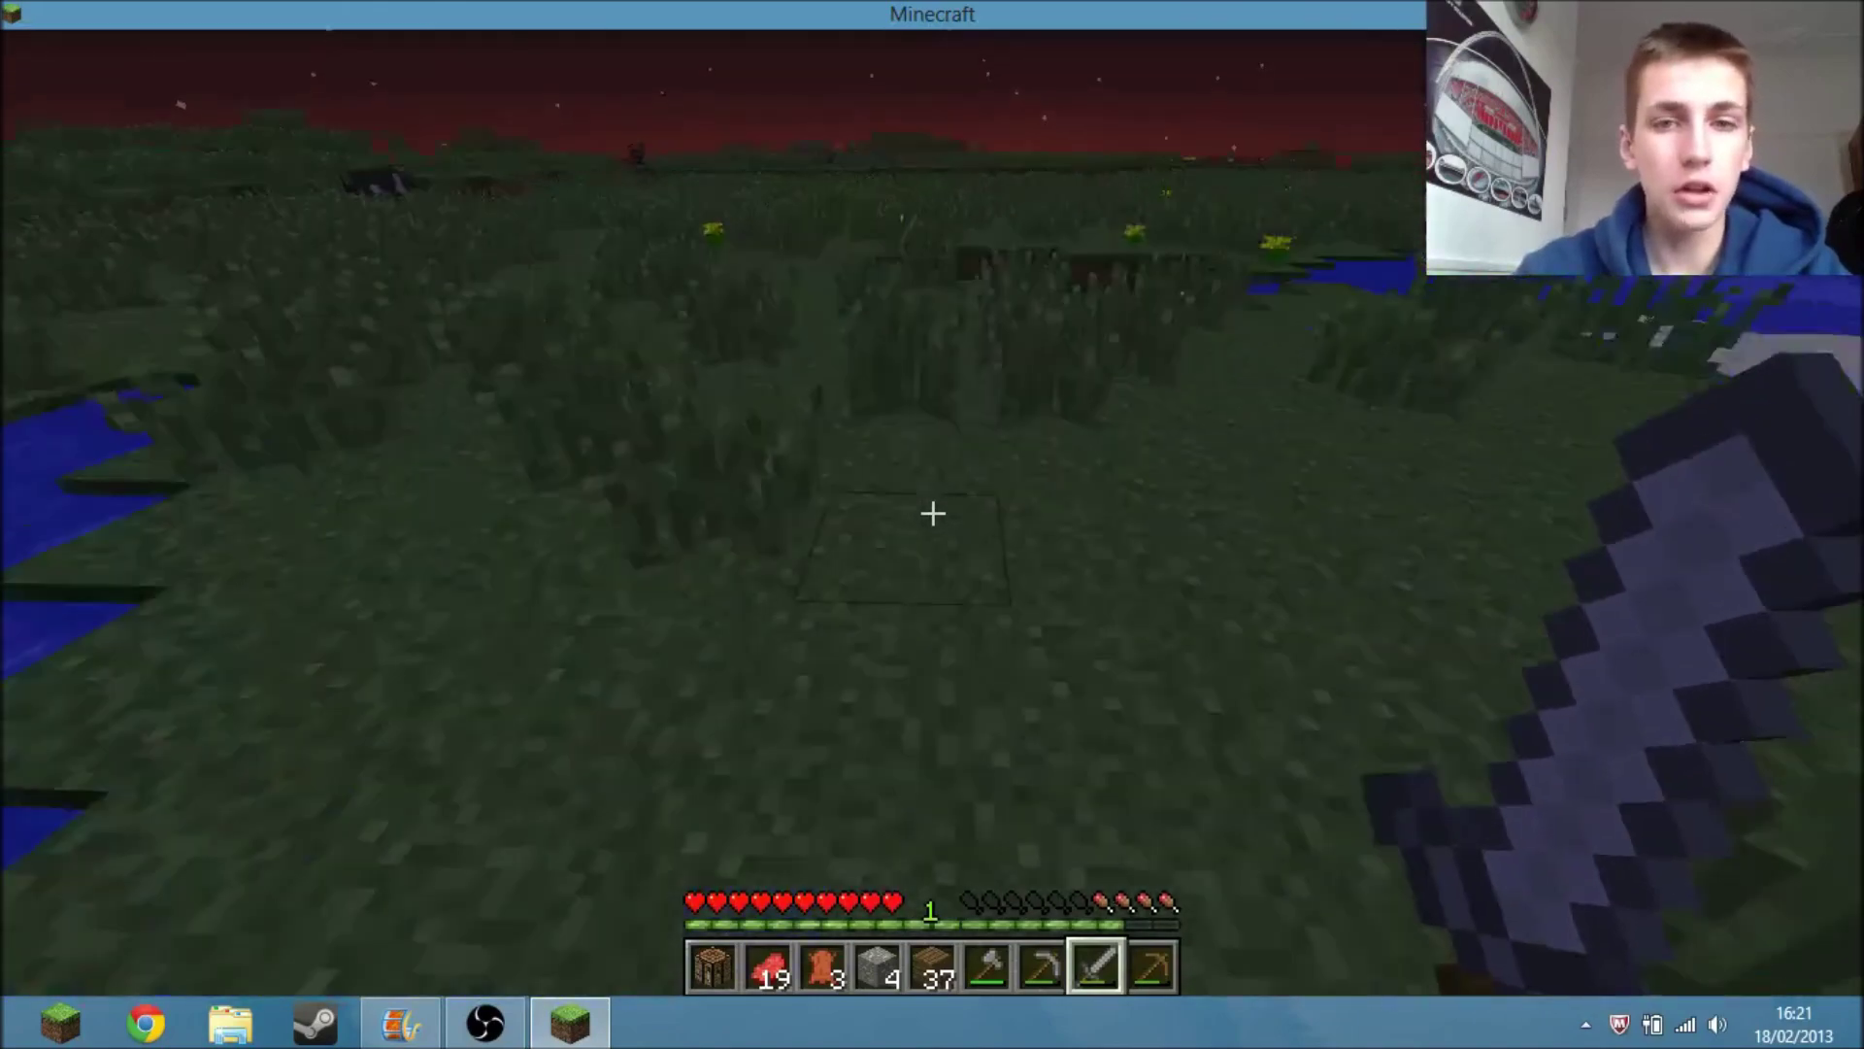
key("w")
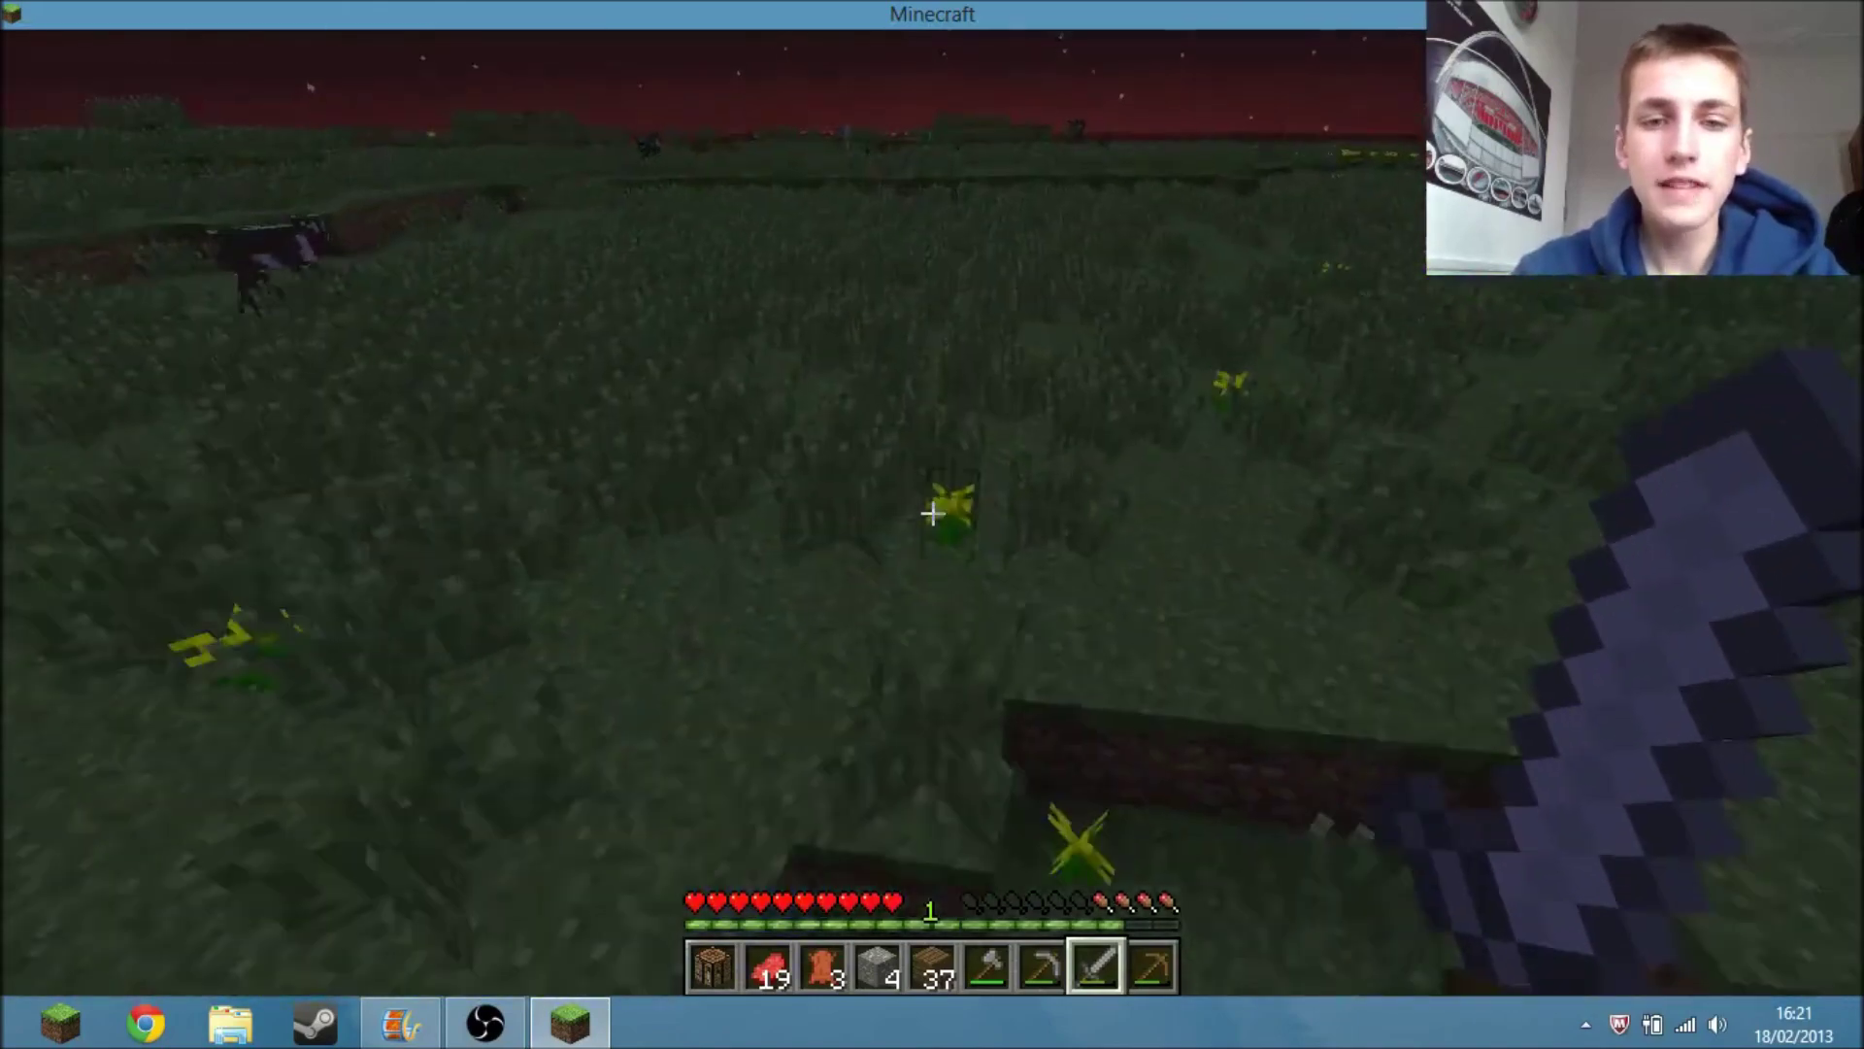
Cycle through the hotbar and walk toward the dirt bank and flowers.
scroll(932, 514, "up", 6)
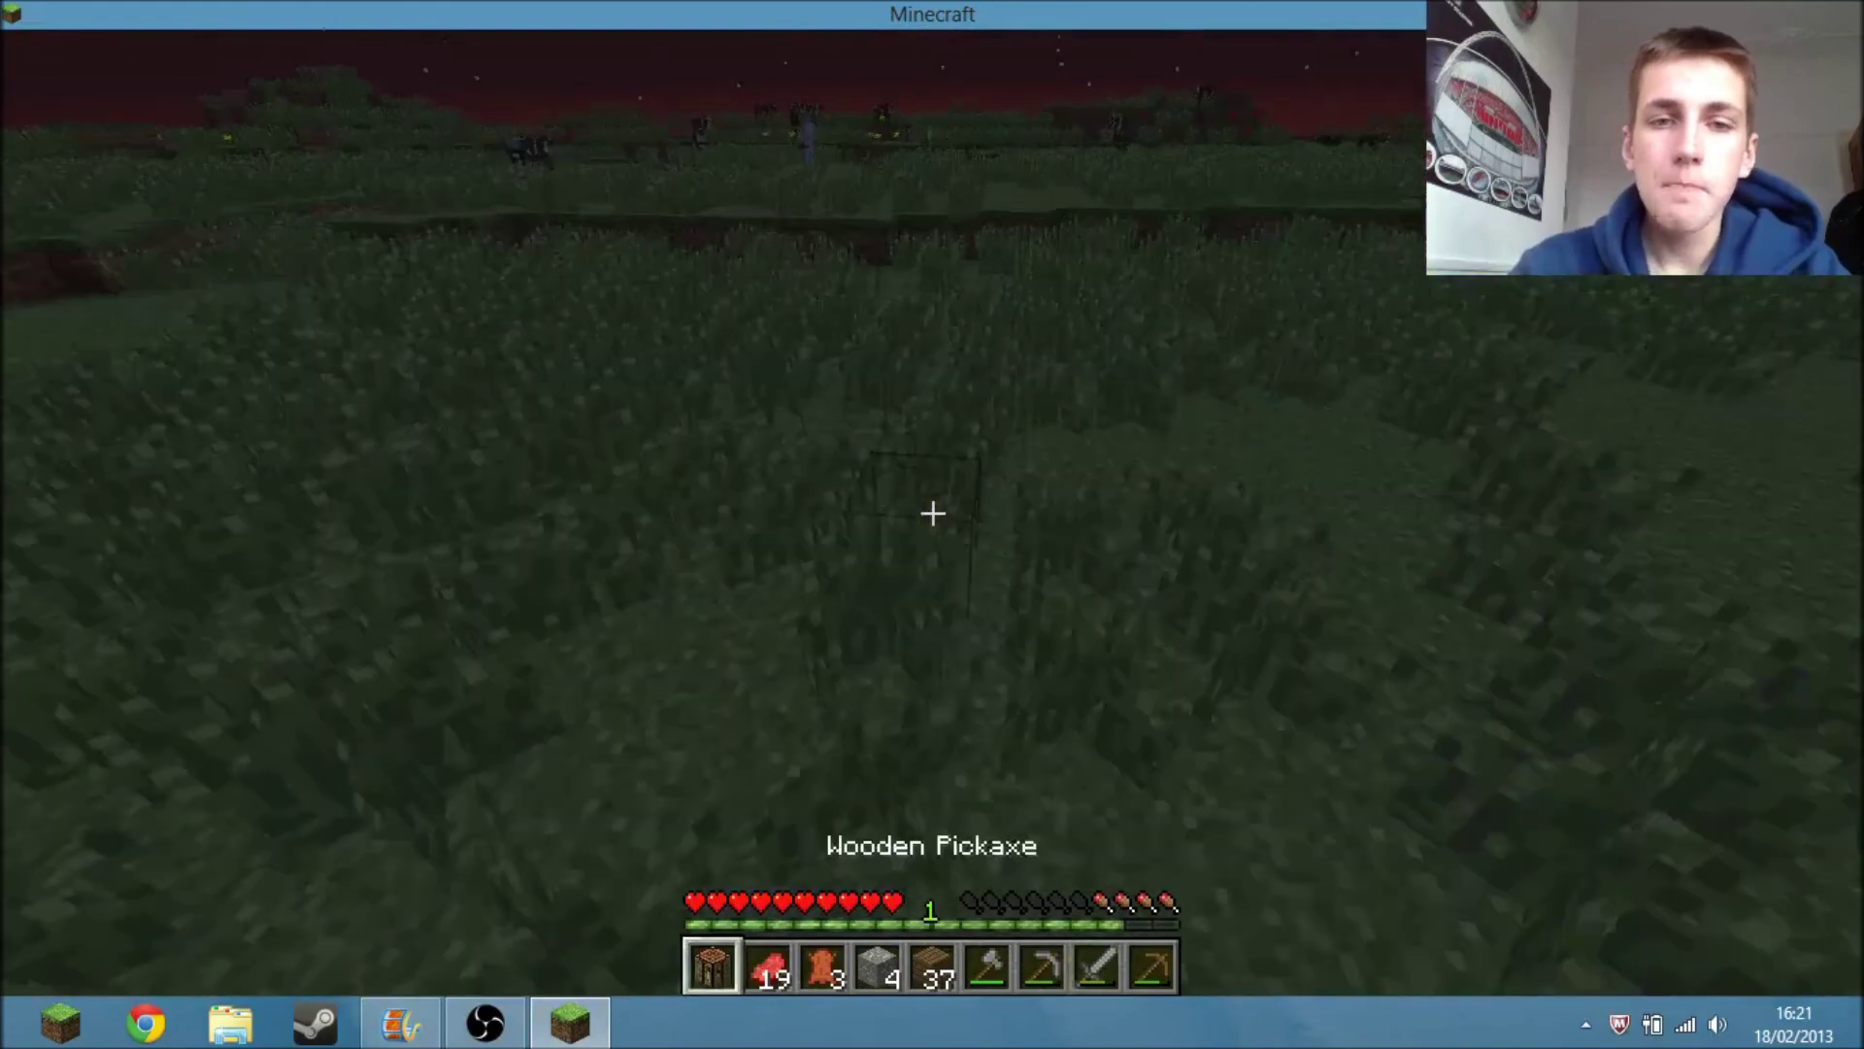
scroll(932, 514, "down", 6)
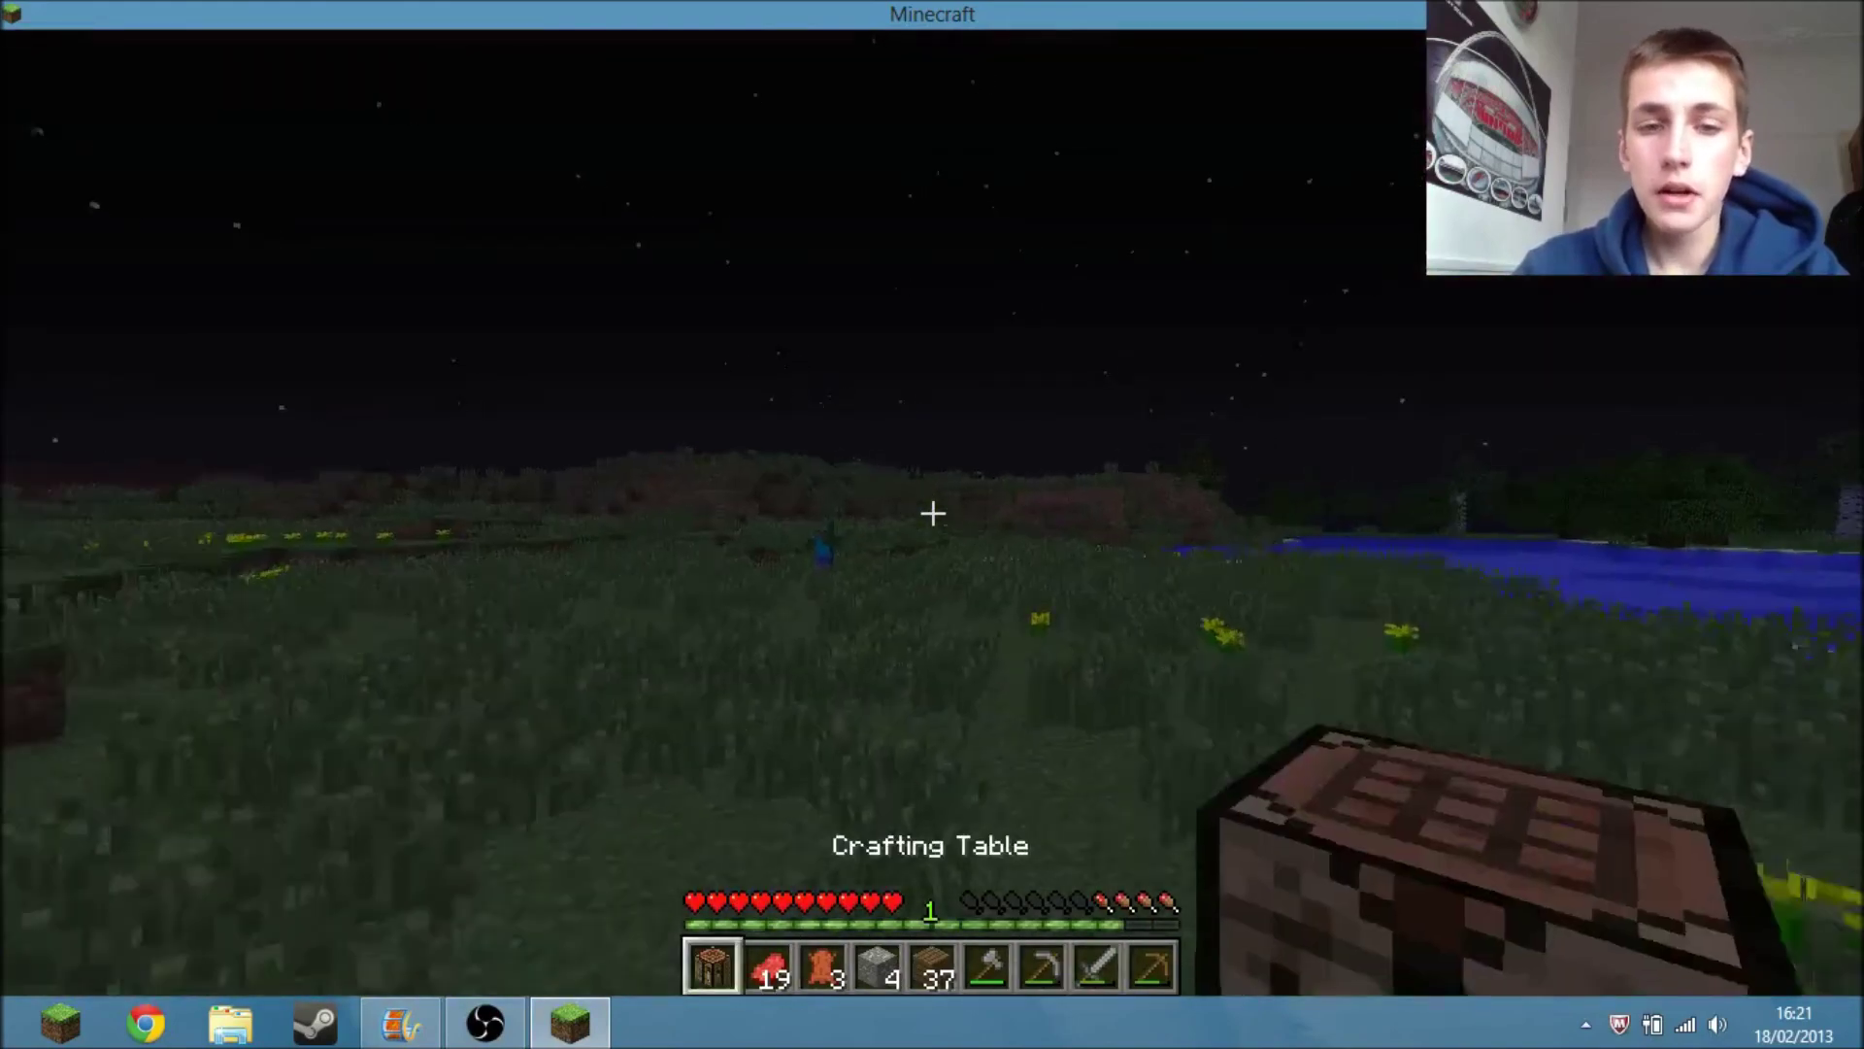
scroll(932, 513, "down", 1)
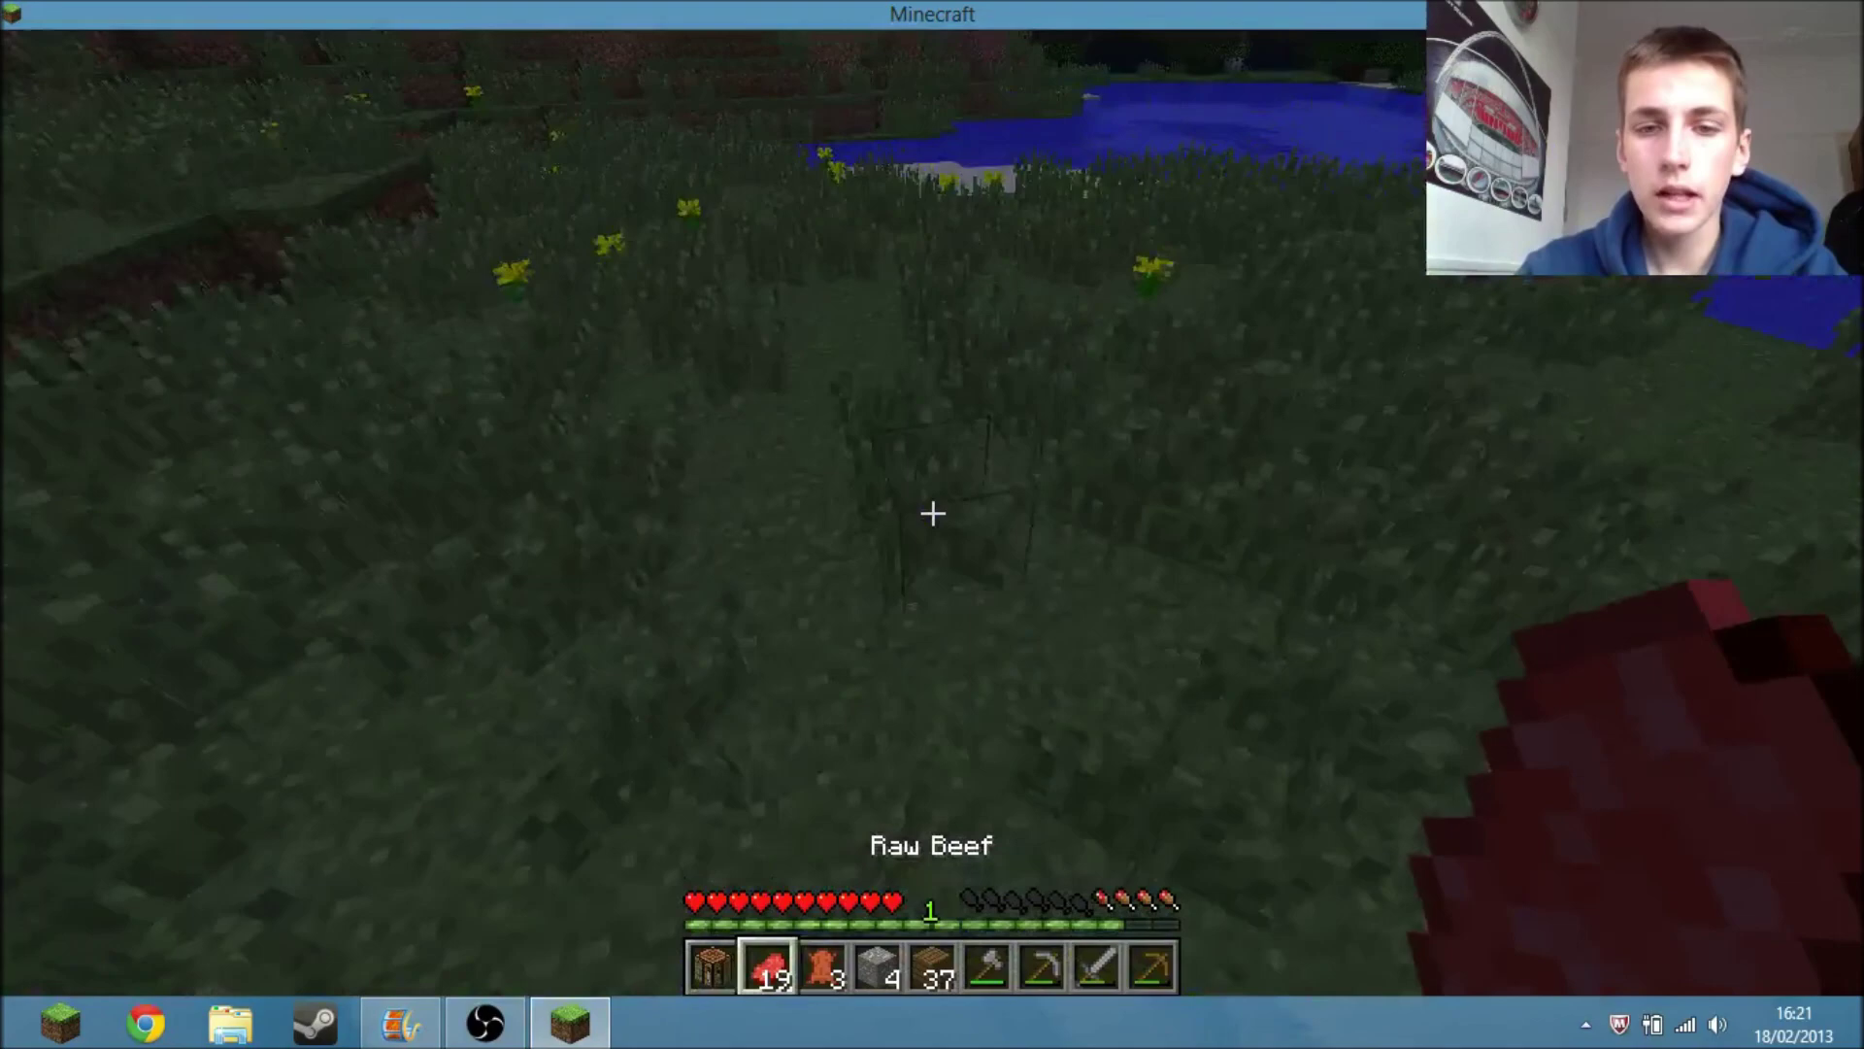
scroll(932, 514, "up", 3)
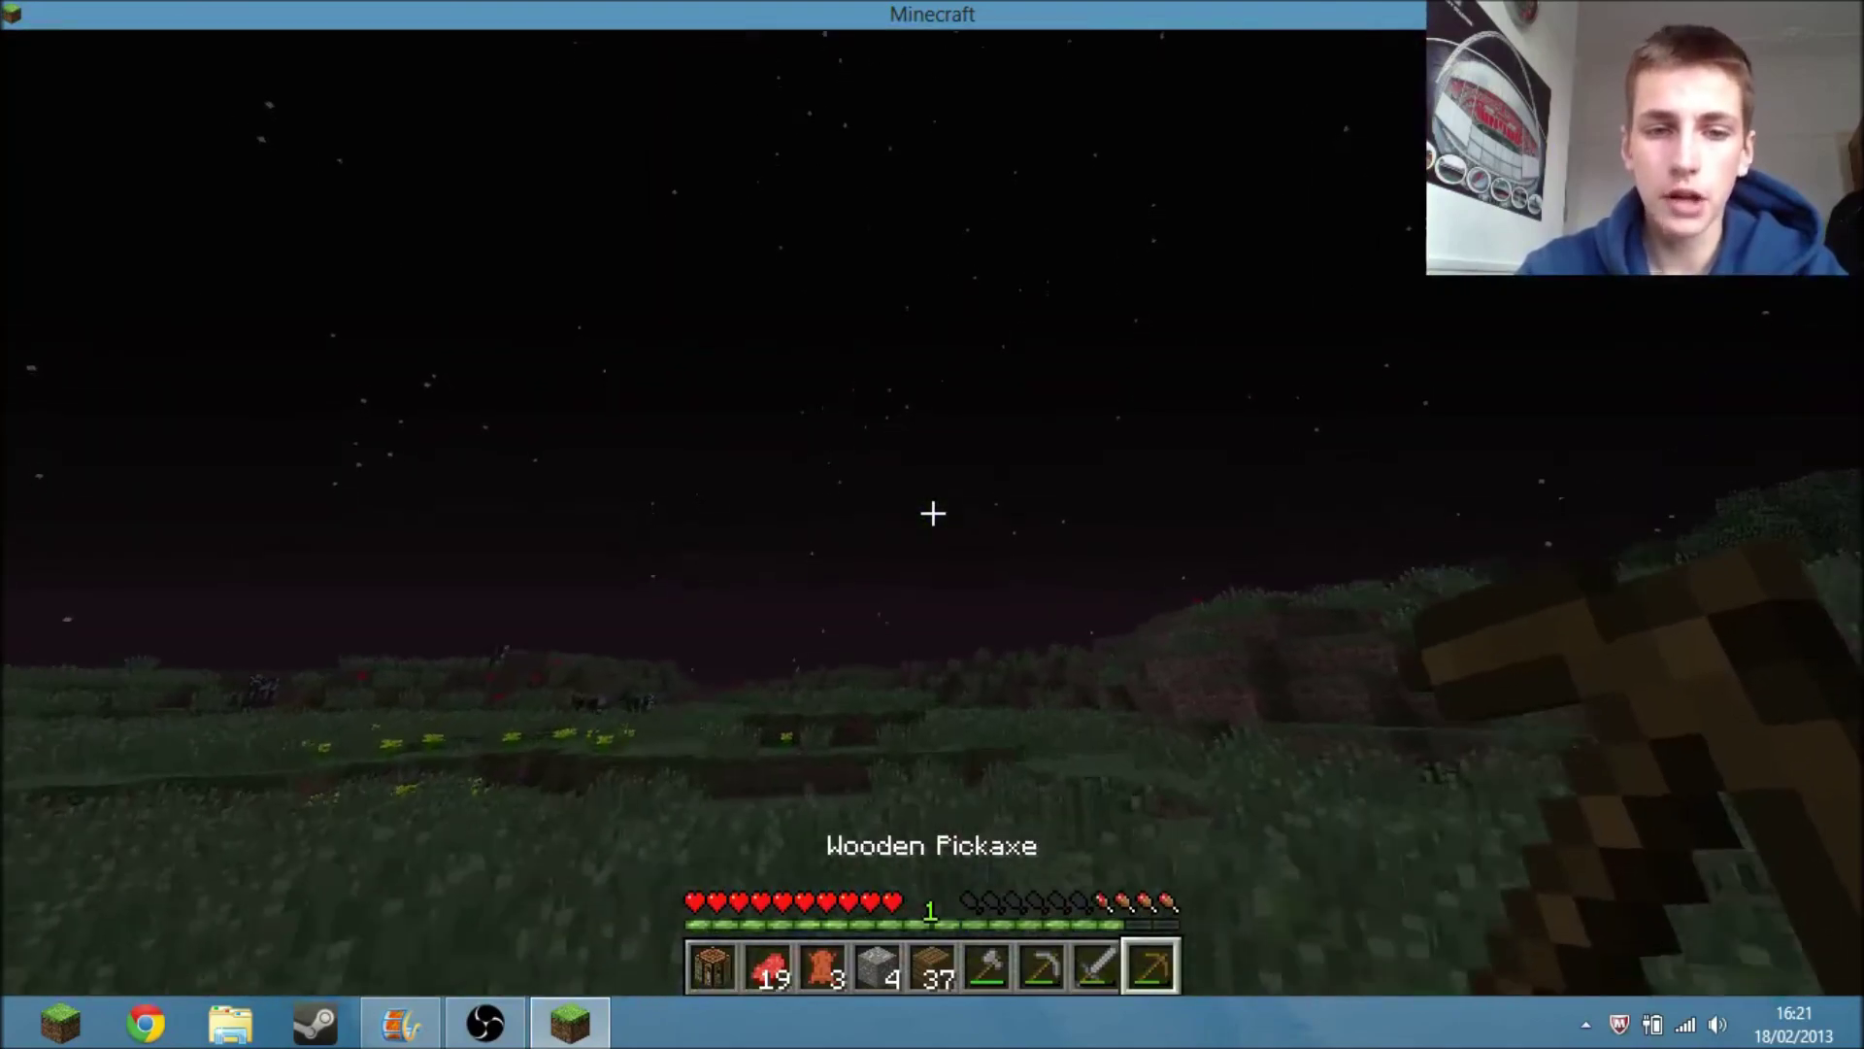
key("w")
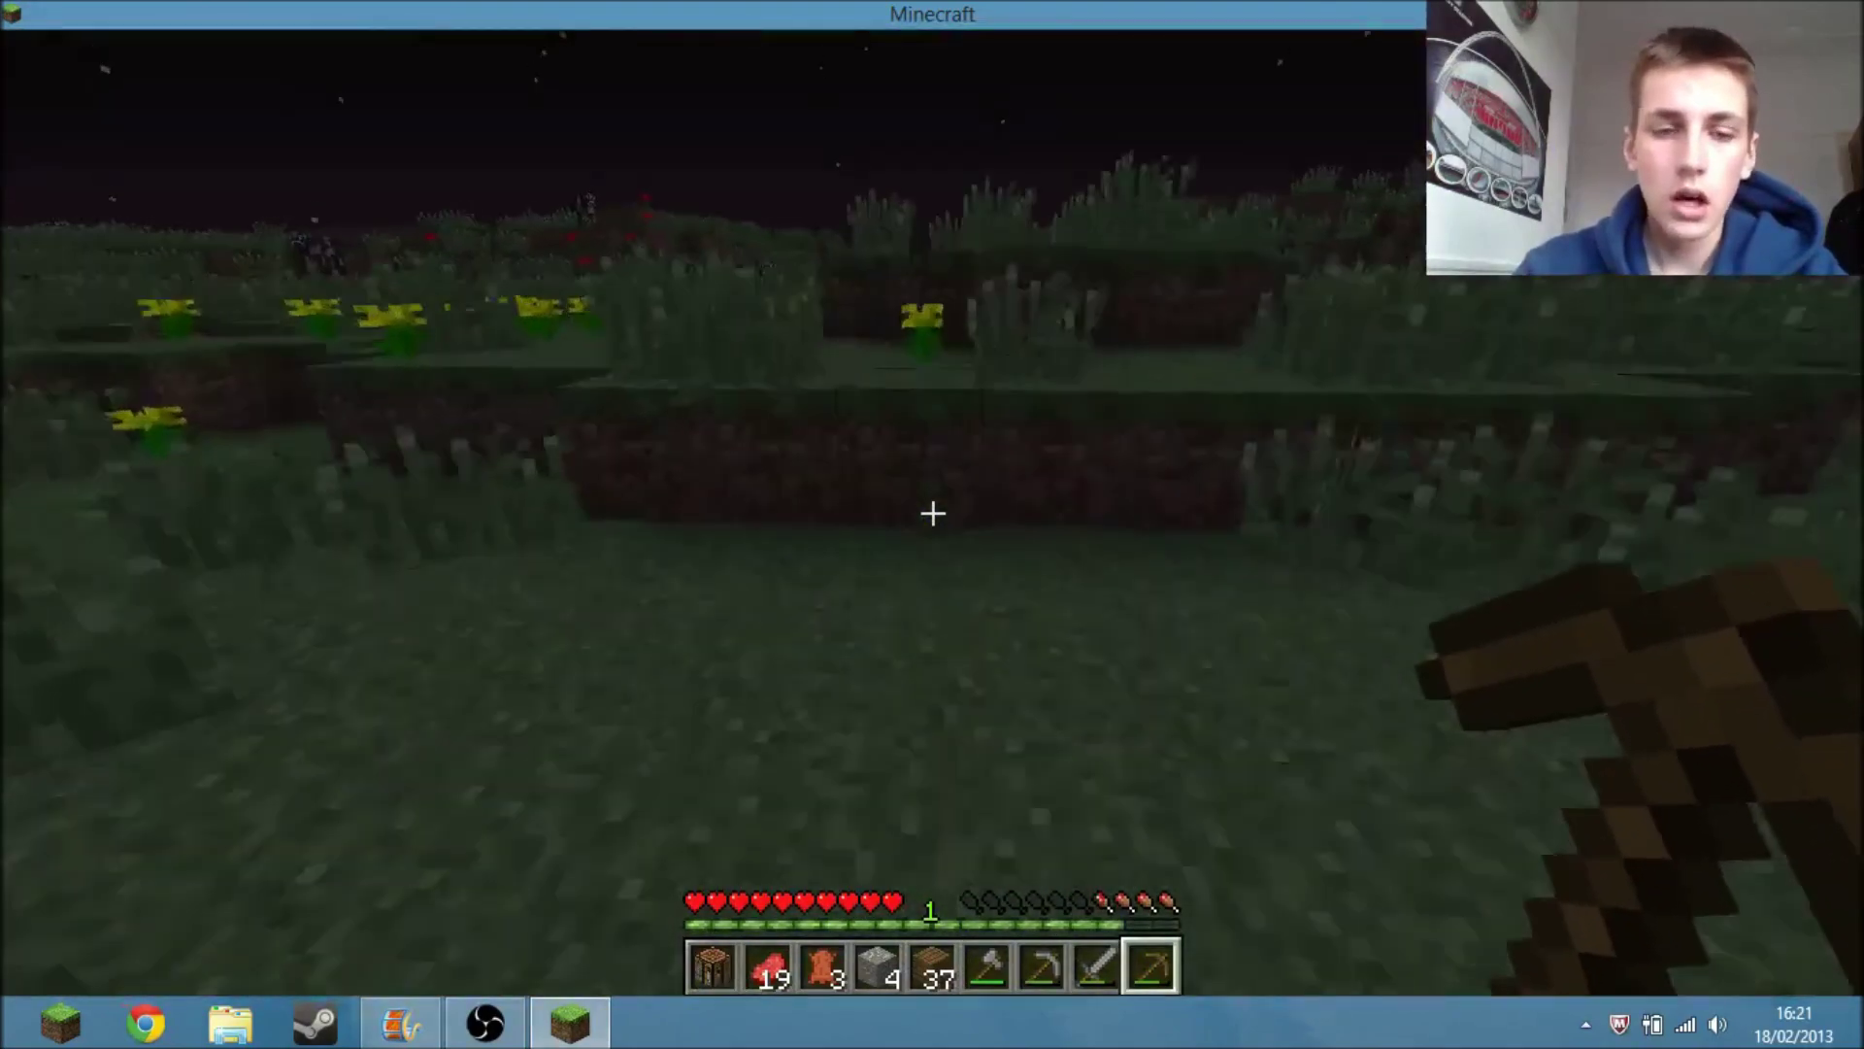